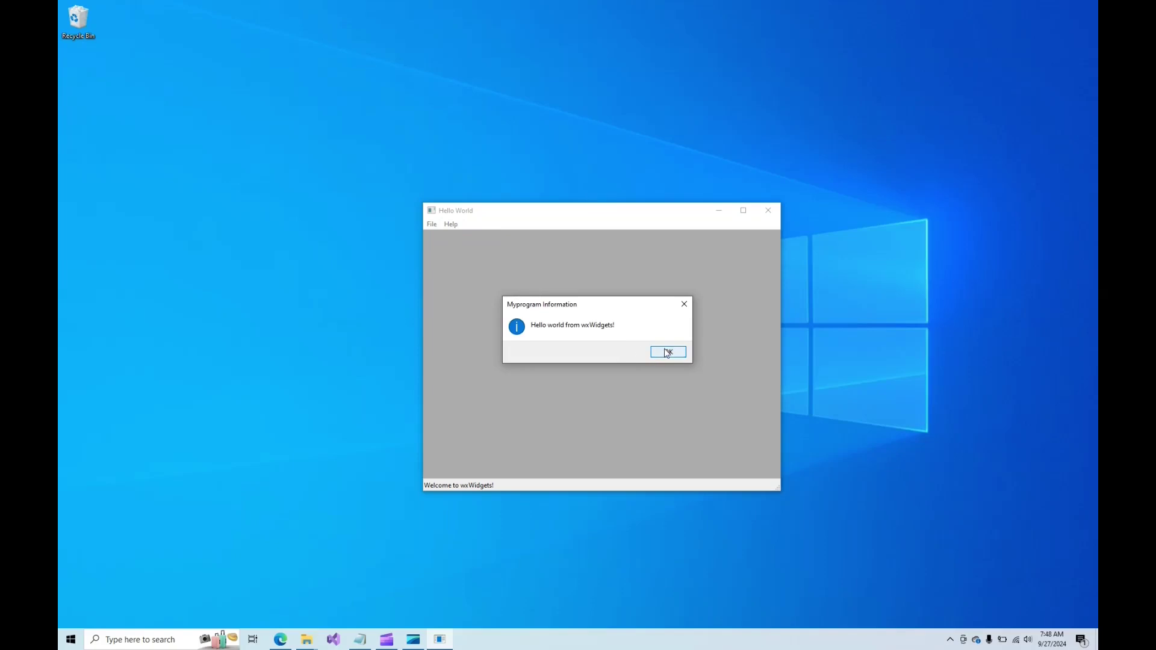
# Dismiss the hello message and close the Hello World sample program.
pyautogui.click(669, 352)
pyautogui.click(768, 211)
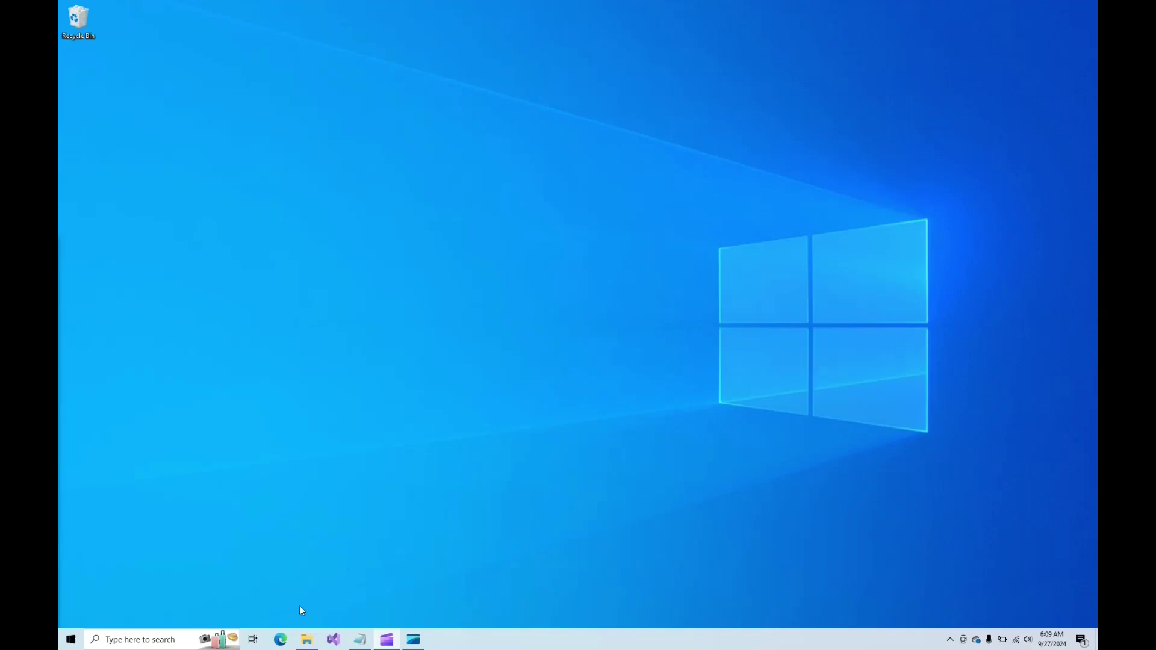
# Switch to Microsoft Edge and download the Windows ZIP source code of wxWidgets 3.2.6 from the wxWidgets downloads page.
pyautogui.click(281, 639)
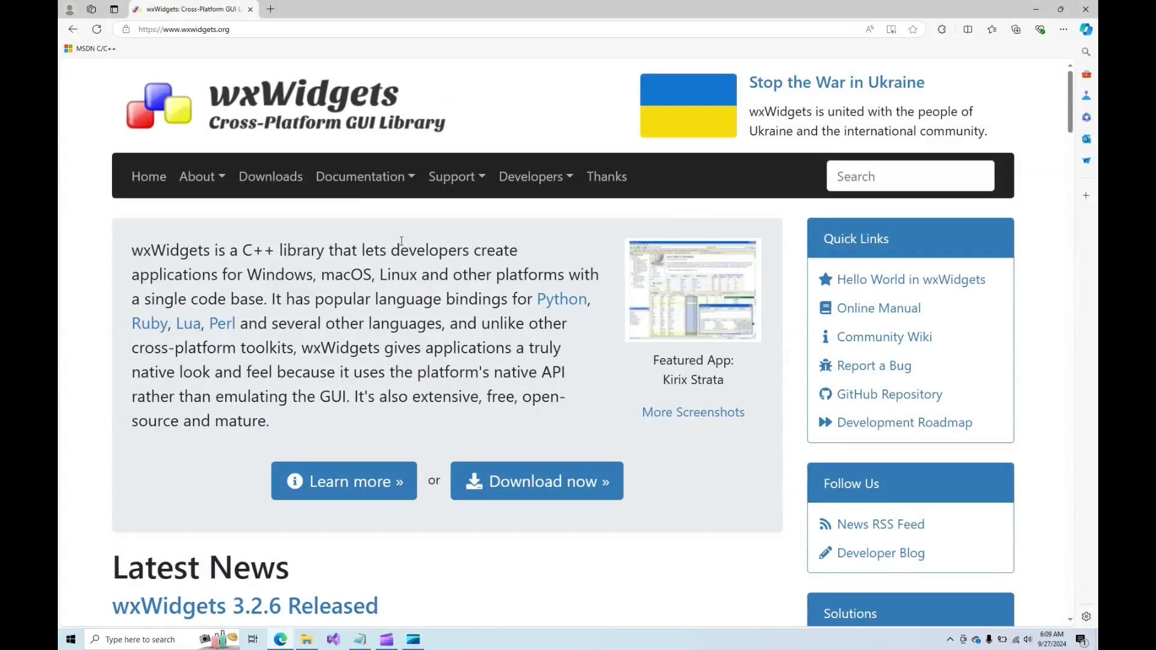
pyautogui.click(555, 490)
pyautogui.scroll(-3, 535, 323)
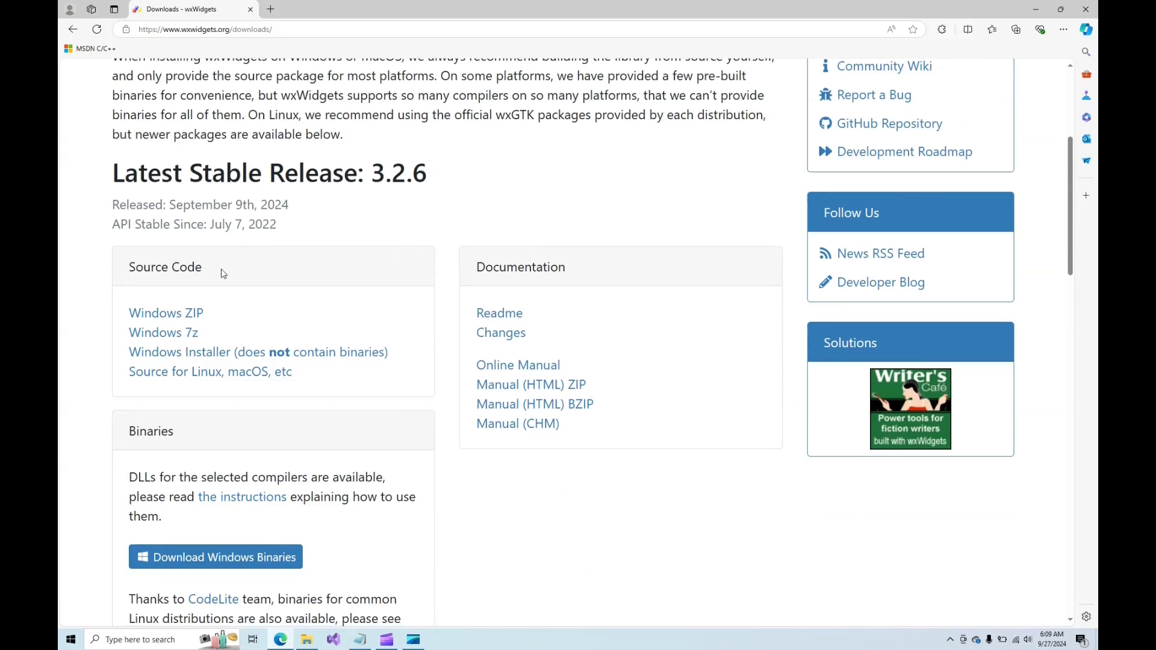
pyautogui.click(148, 314)
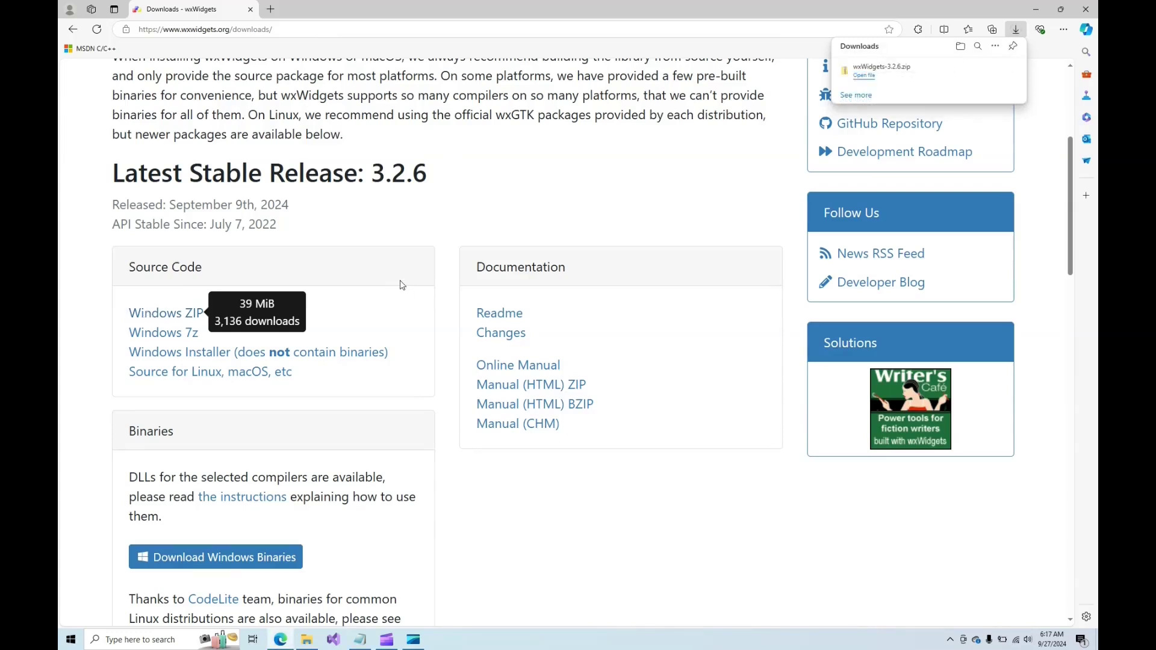
# Show the downloaded wxWidgets-3.2.6.zip in its folder and start extracting all of its files.
pyautogui.click(979, 71)
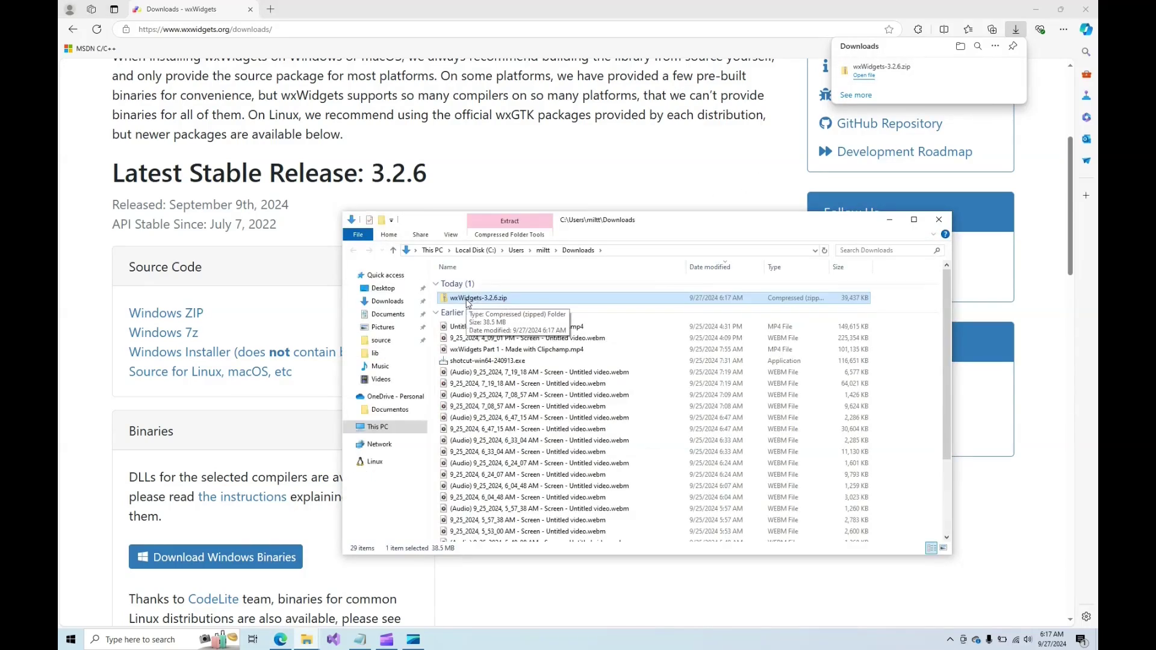
pyautogui.doubleClick(470, 298)
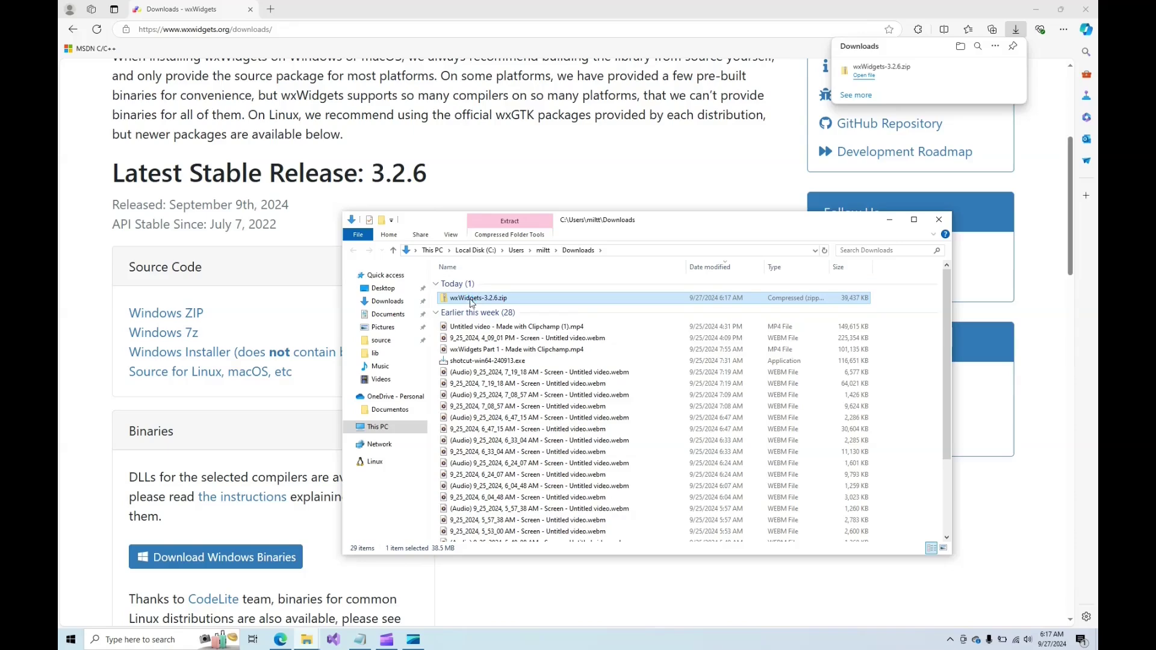
pyautogui.rightClick(470, 298)
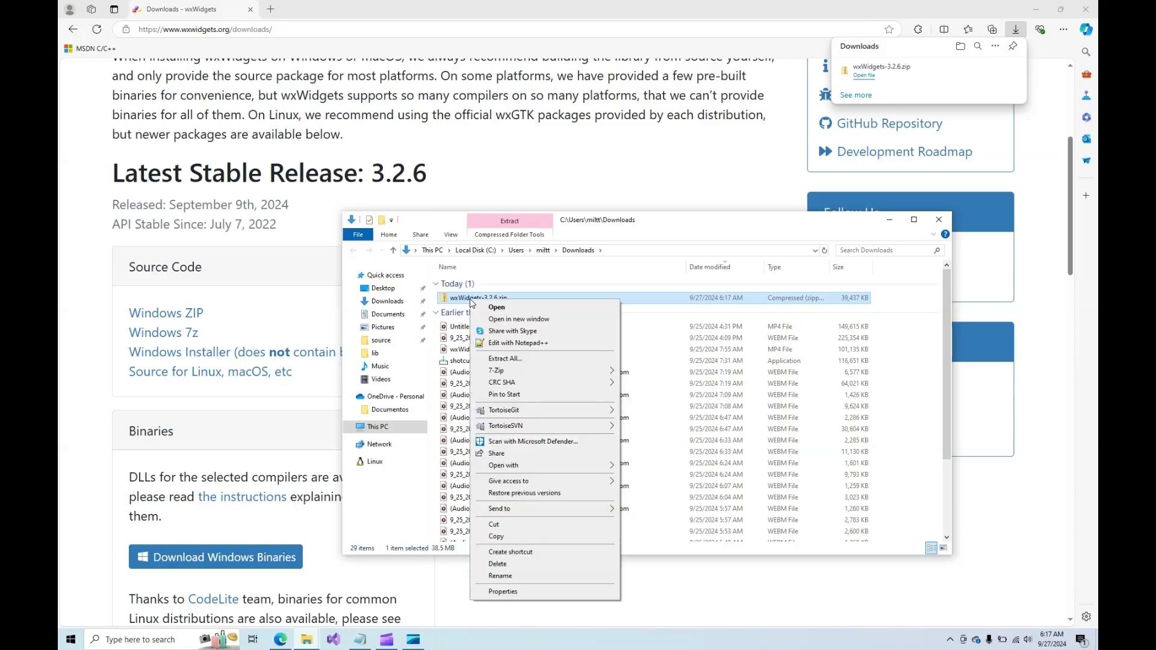
pyautogui.click(512, 359)
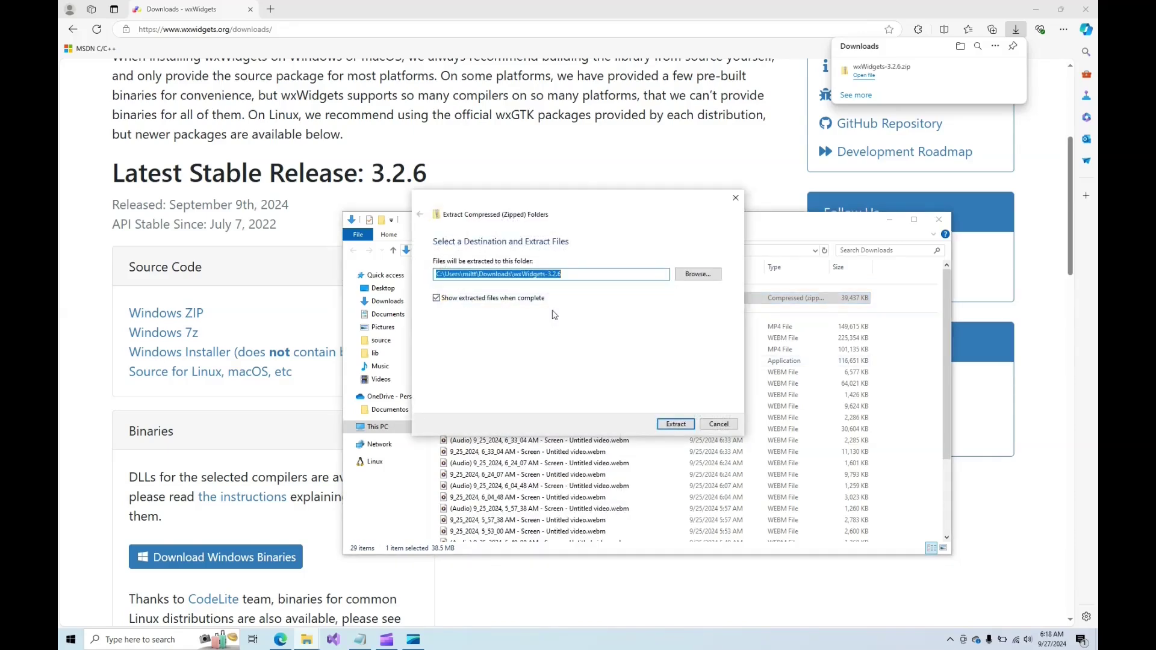
# Choose the source\lib folder inside the user's profile on drive C: as the extraction destination.
pyautogui.click(699, 276)
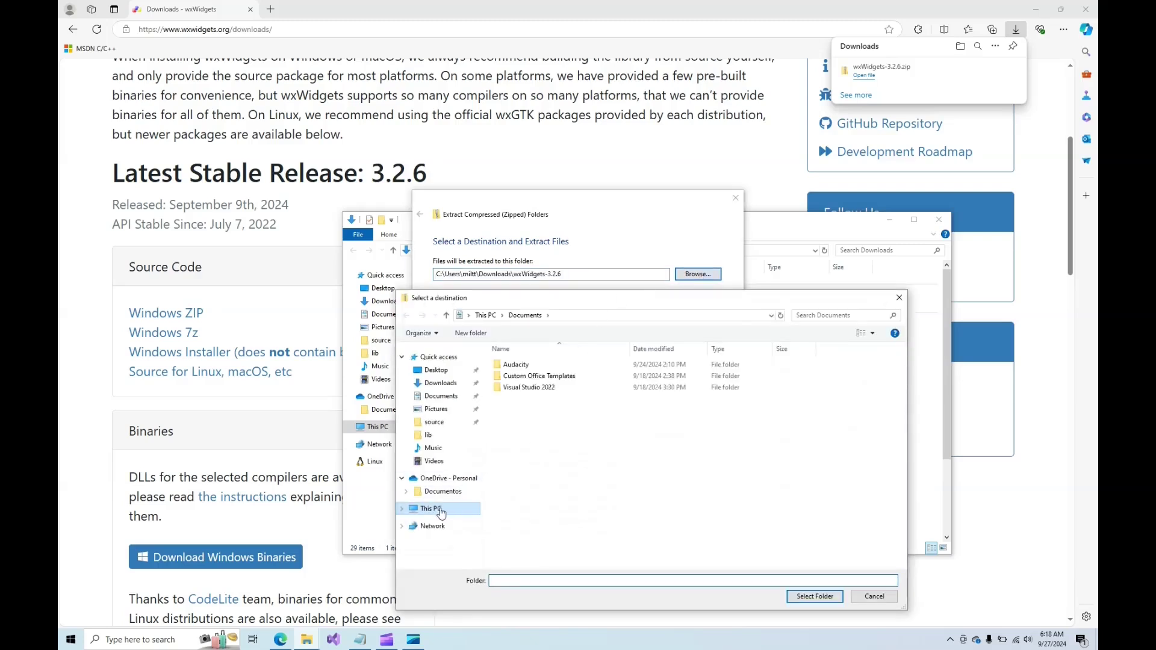
pyautogui.click(443, 510)
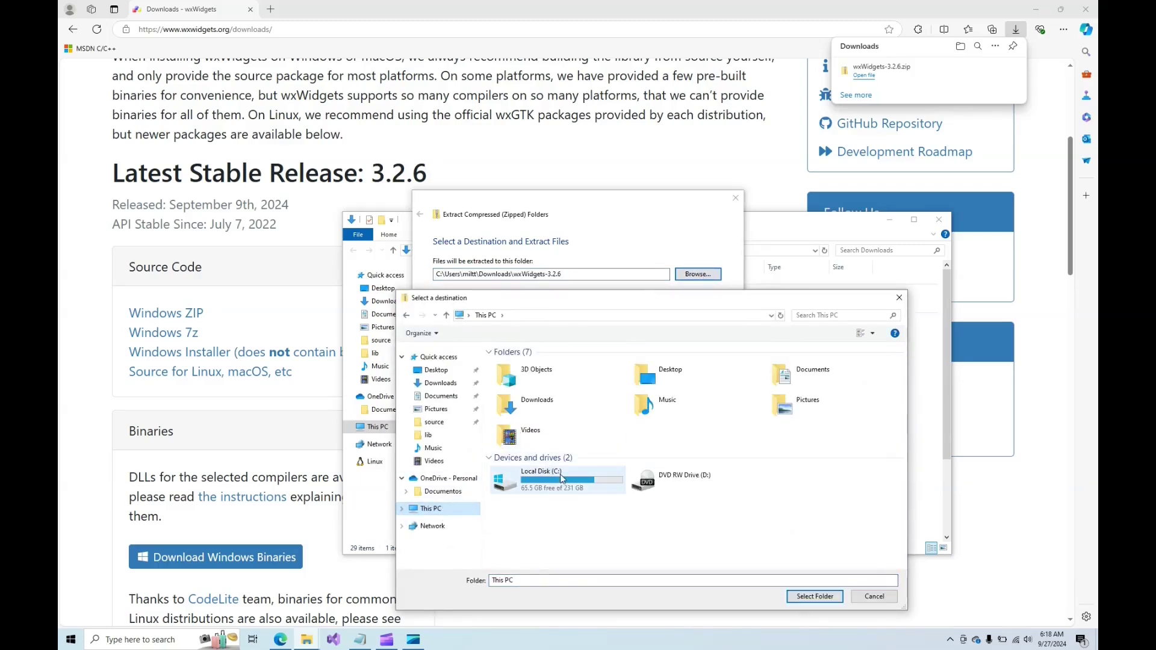
pyautogui.doubleClick(562, 477)
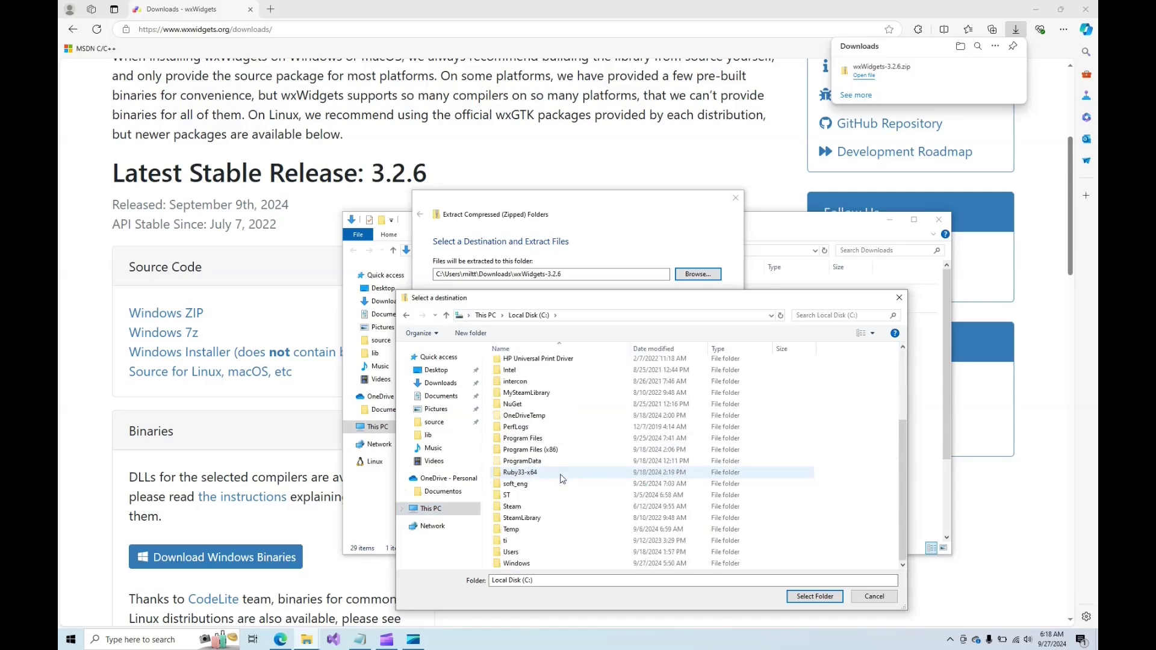
pyautogui.doubleClick(518, 553)
pyautogui.doubleClick(521, 389)
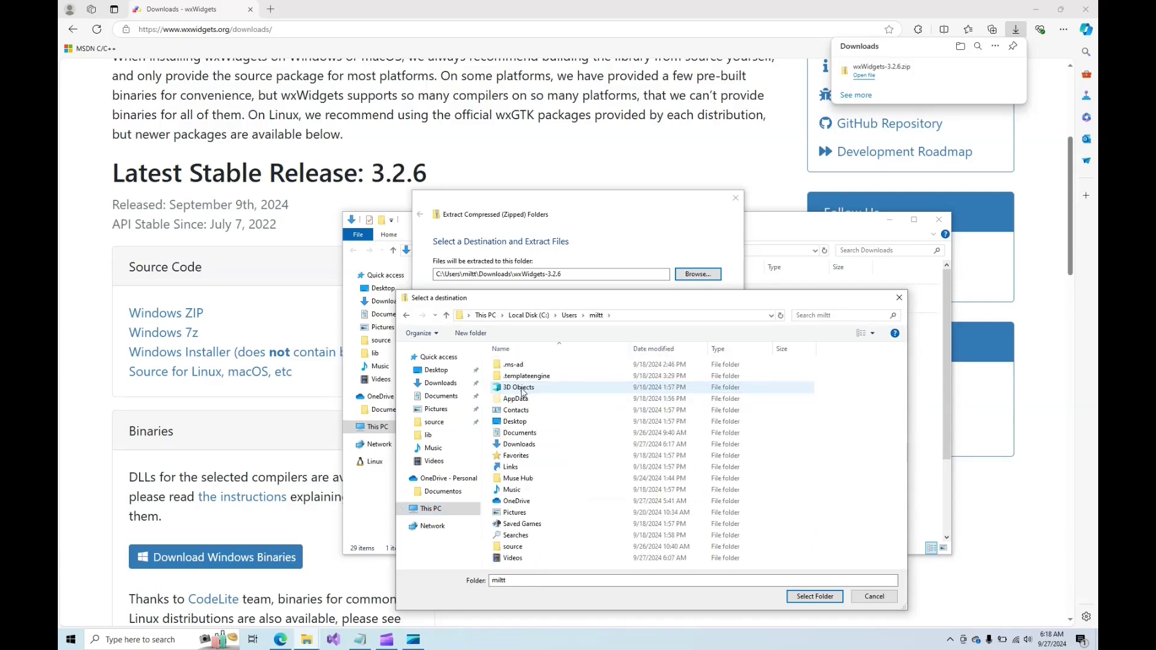
pyautogui.doubleClick(512, 546)
pyautogui.doubleClick(507, 365)
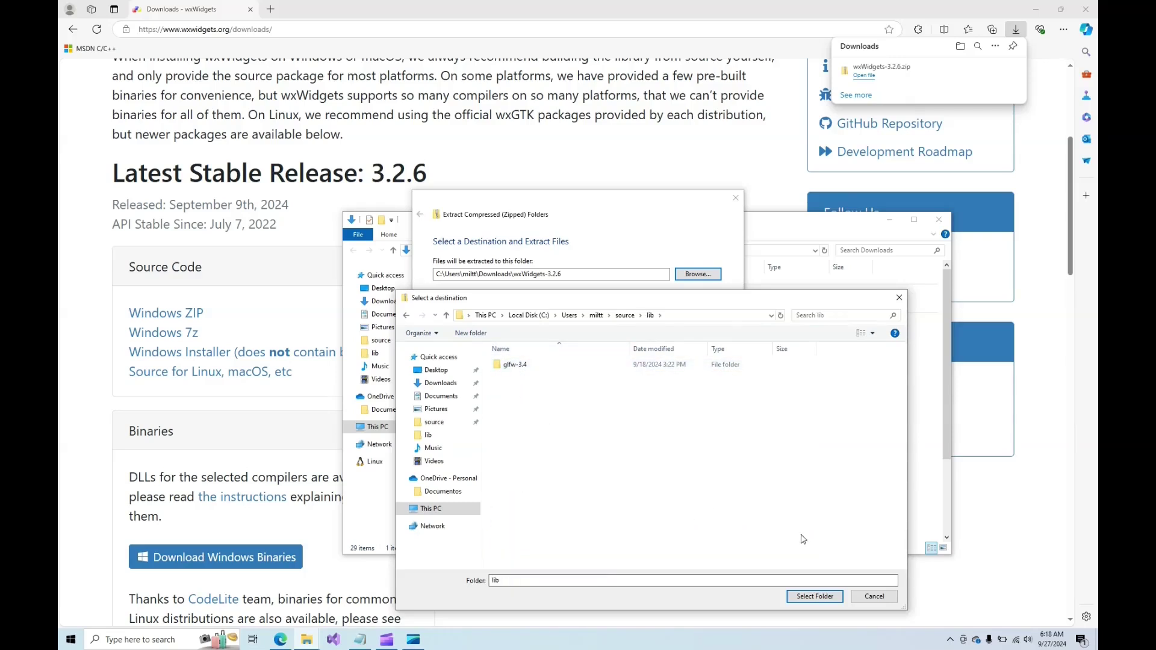
pyautogui.click(833, 597)
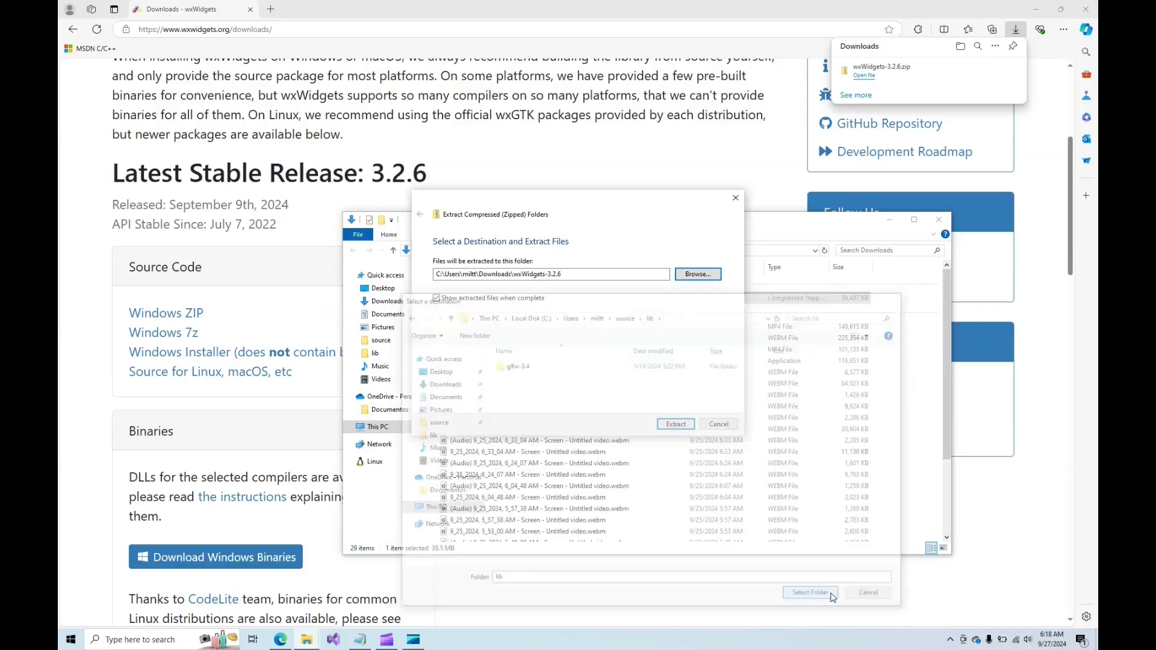
# Append the subfolder wxWidgets-3.2.6 to the destination path and extract the archive there.
pyautogui.click(523, 273)
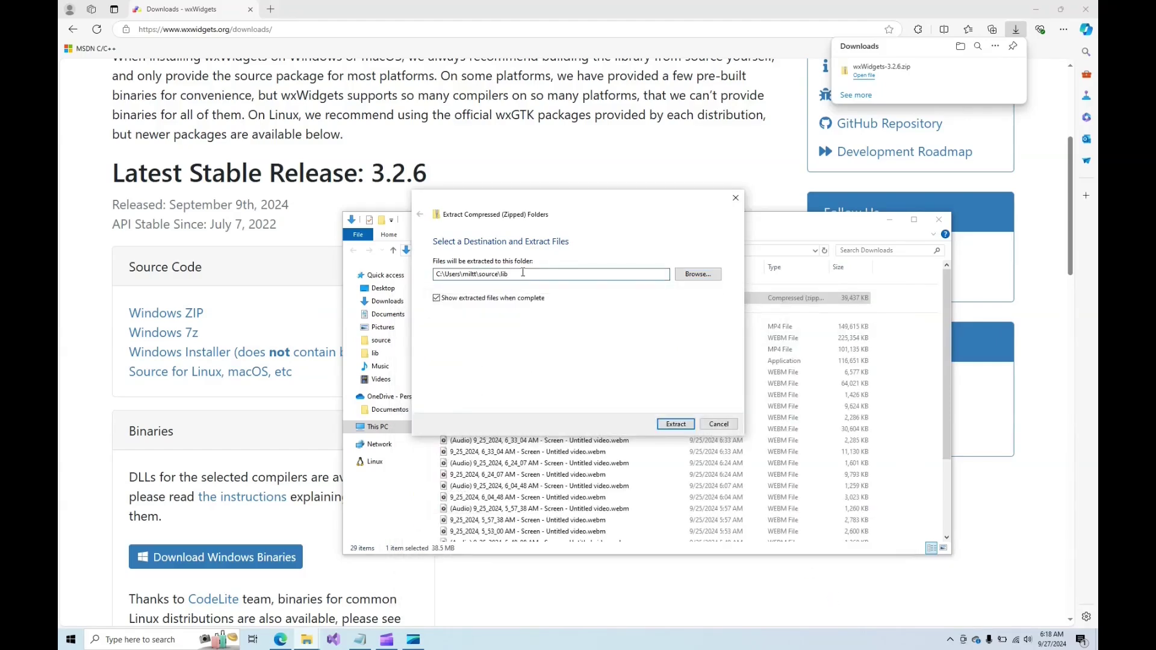
pyautogui.write('\\')
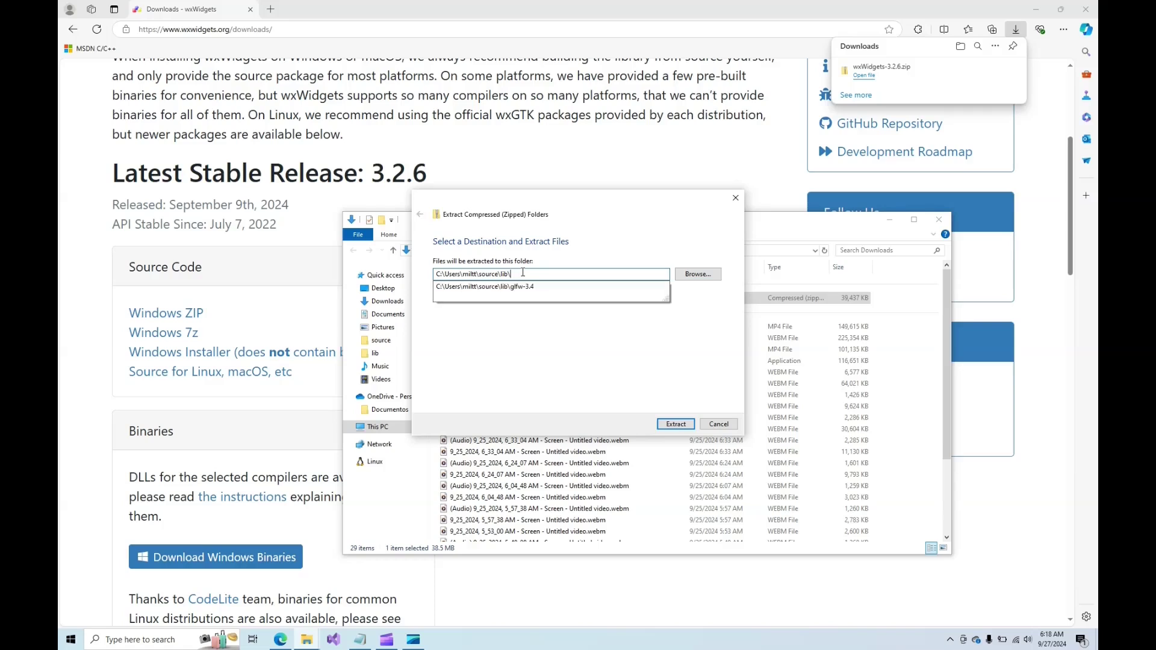
pyautogui.moveTo(576, 202); pyautogui.dragTo(583, 333)
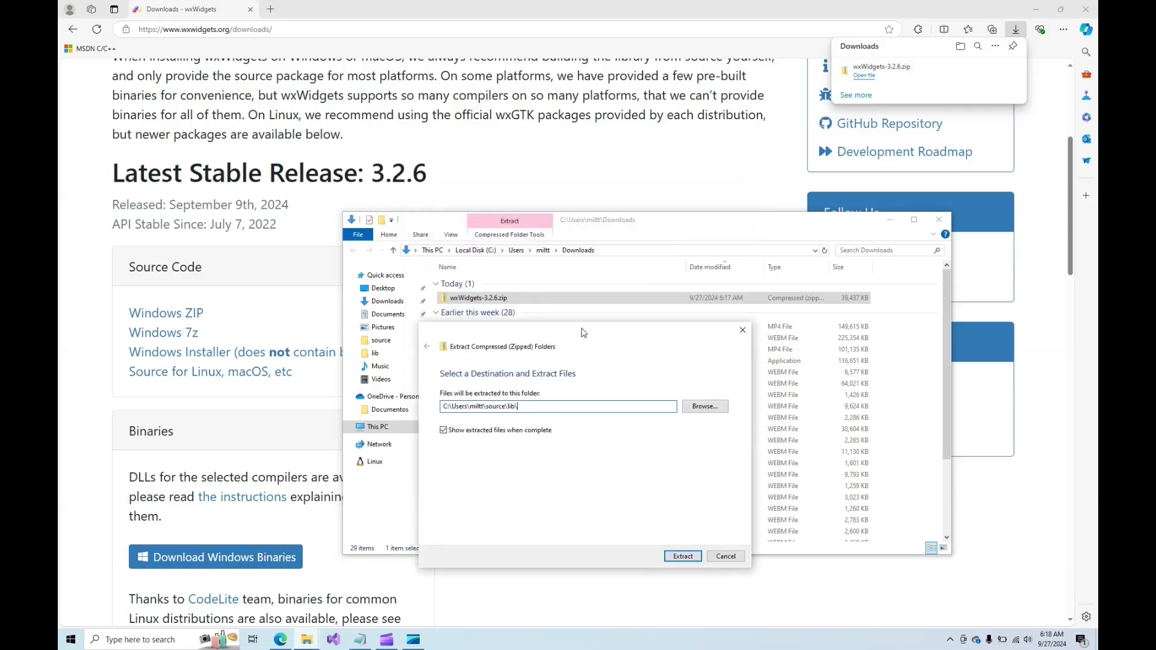
pyautogui.write('wxWidgets-3.2.6')
pyautogui.click(683, 556)
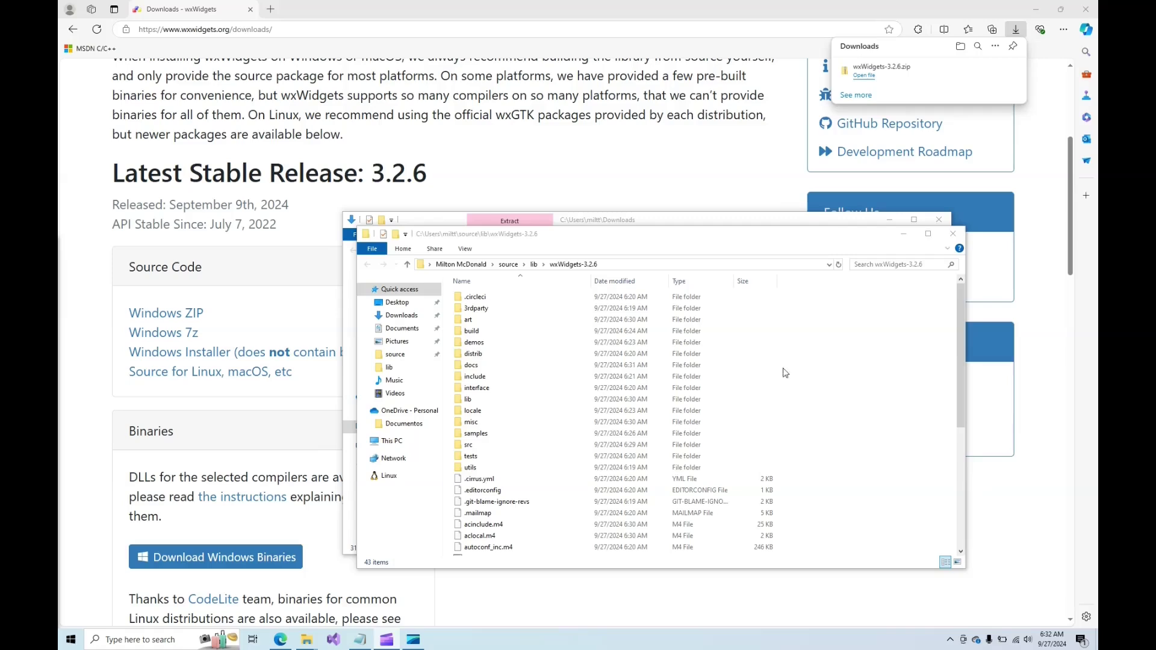
# Check the extracted folder's full path, and open the account's environment variables from the Control Panel's User Accounts settings.
pyautogui.click(602, 265)
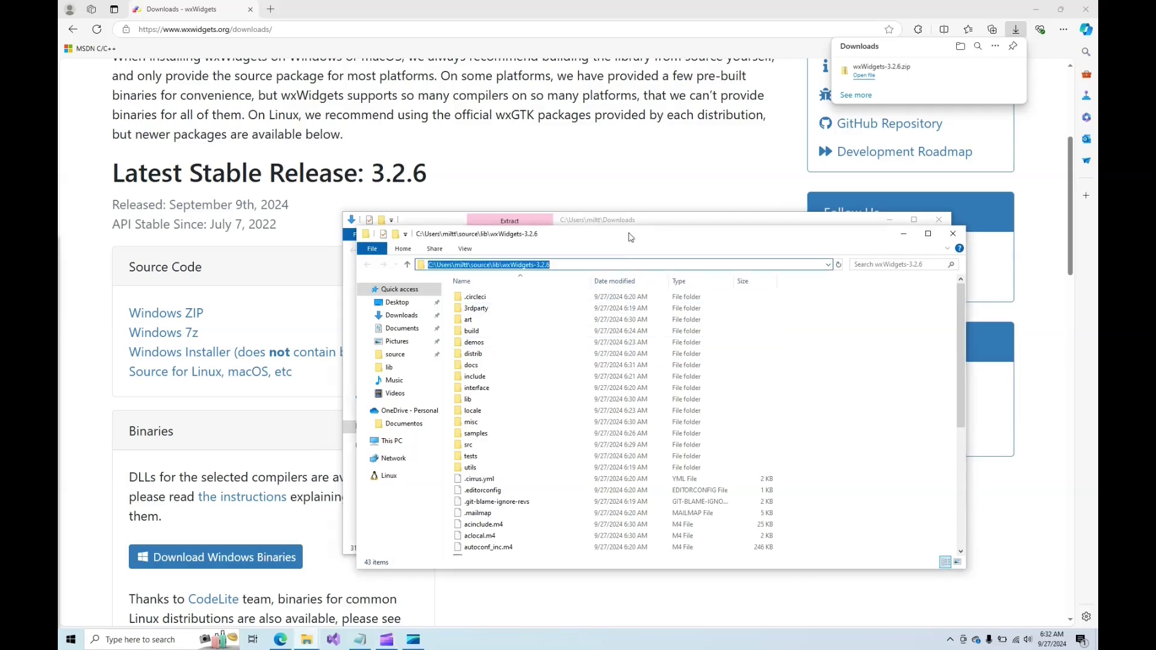
pyautogui.press('super')
pyautogui.write('control')
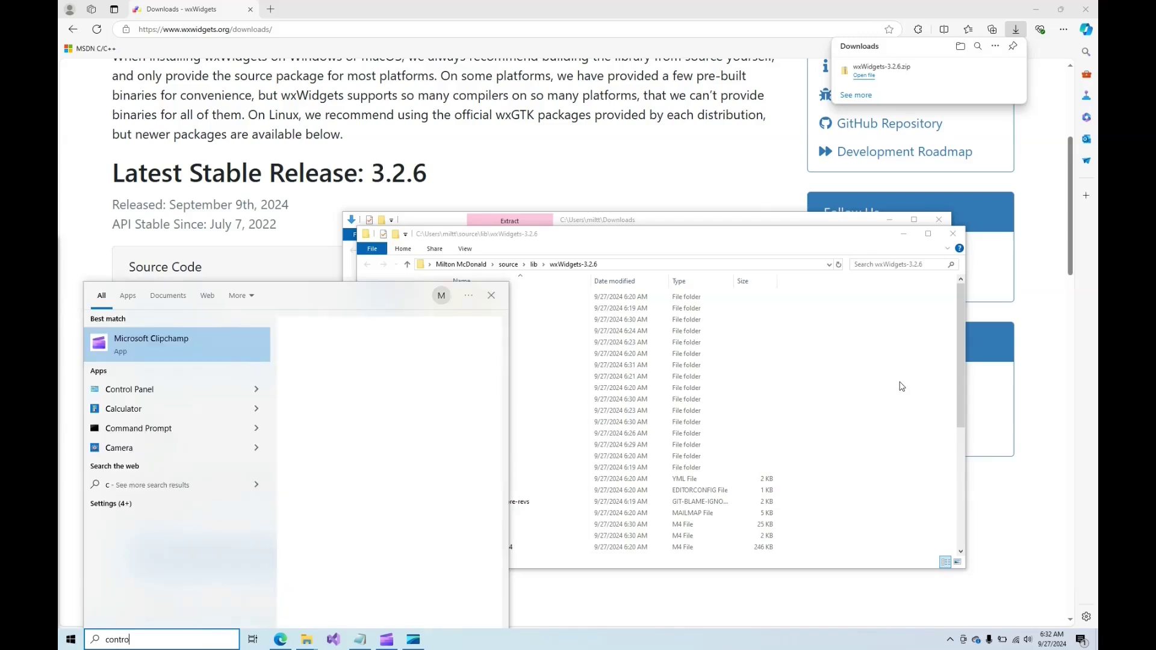
pyautogui.press('Return')
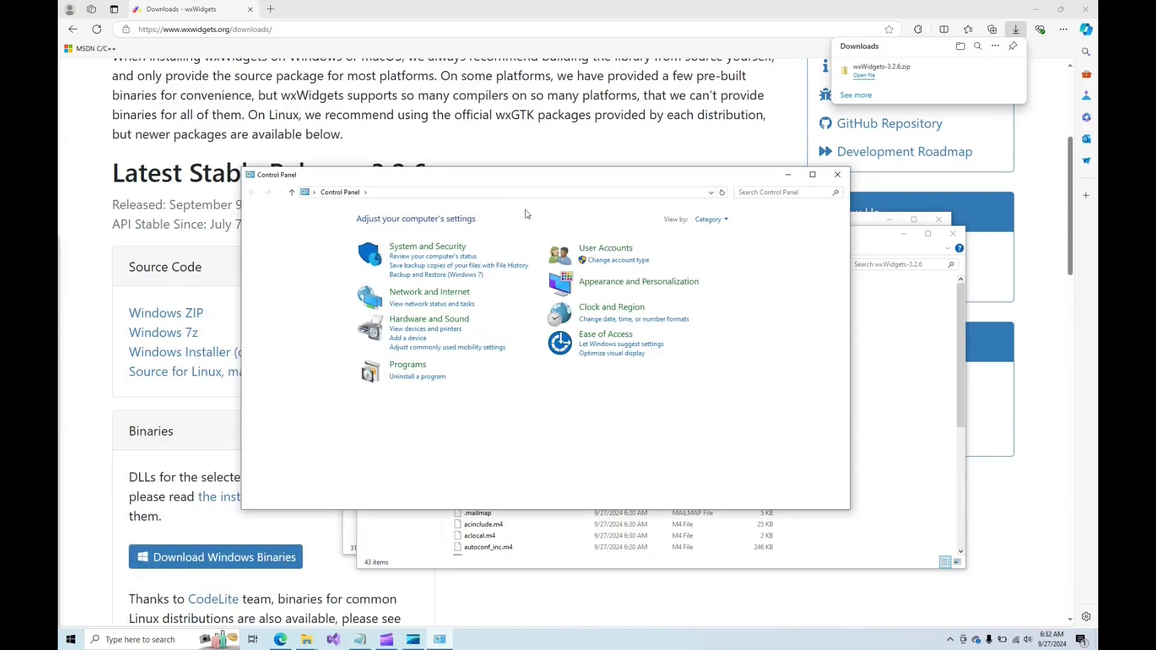
pyautogui.click(604, 248)
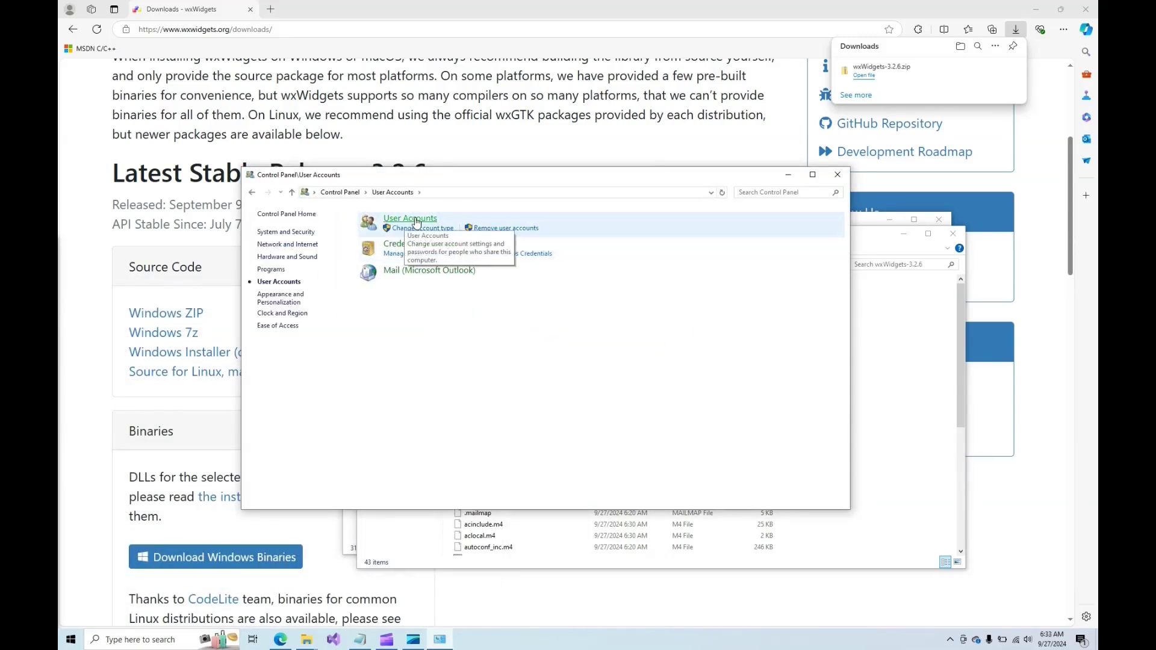
pyautogui.click(416, 222)
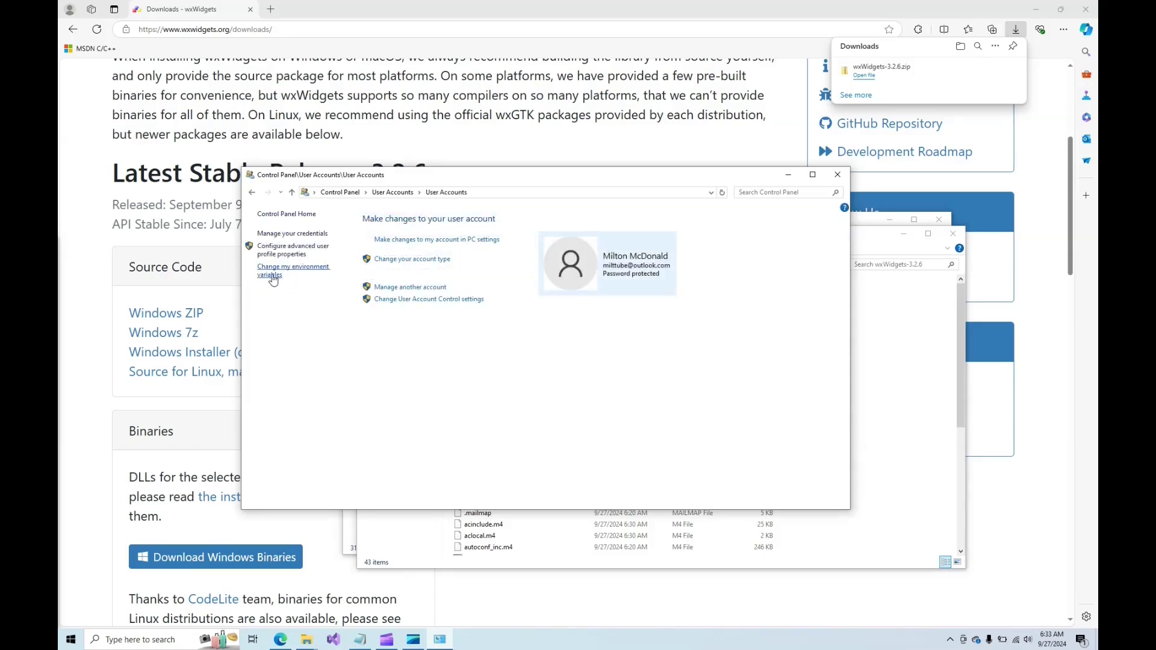
pyautogui.click(271, 275)
# Create a user variable named WXWIN pointing to the source\lib\wxWidgets-3.2.6 directory in the user's profile, and save the environment variables.
pyautogui.click(606, 296)
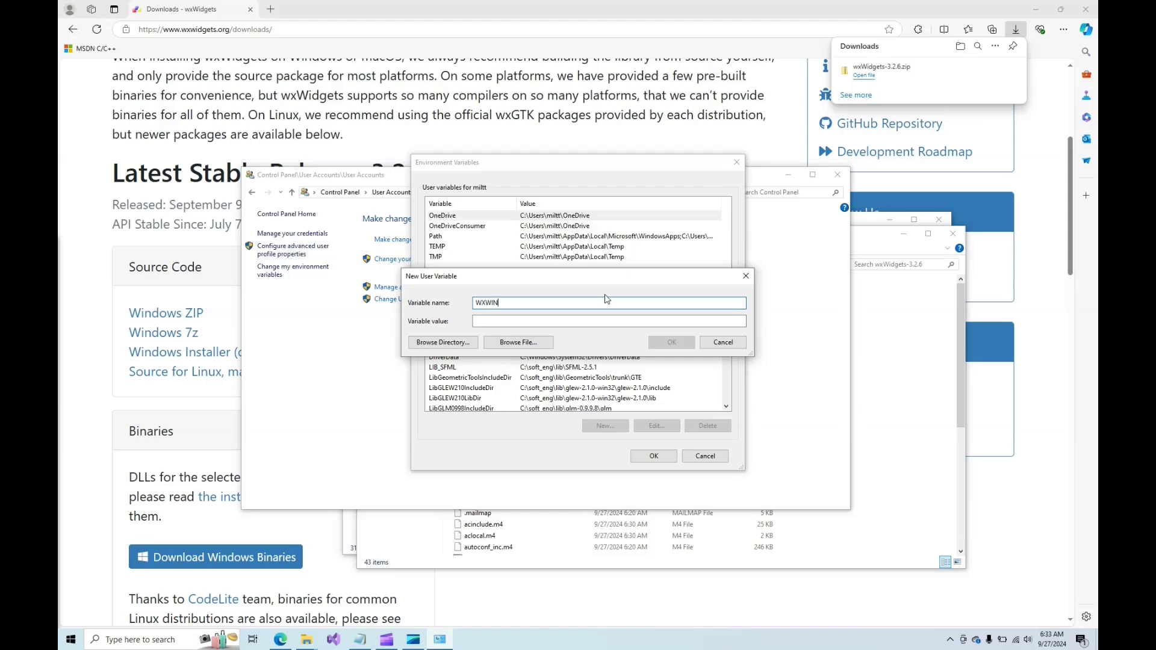
pyautogui.click(467, 343)
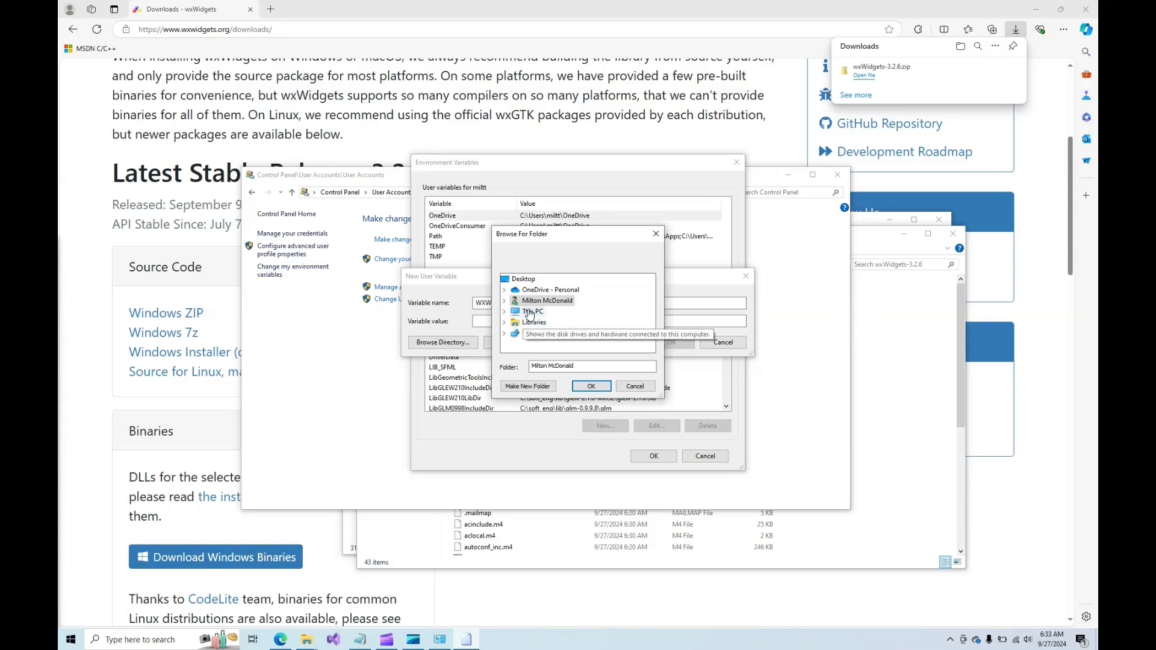
pyautogui.doubleClick(530, 313)
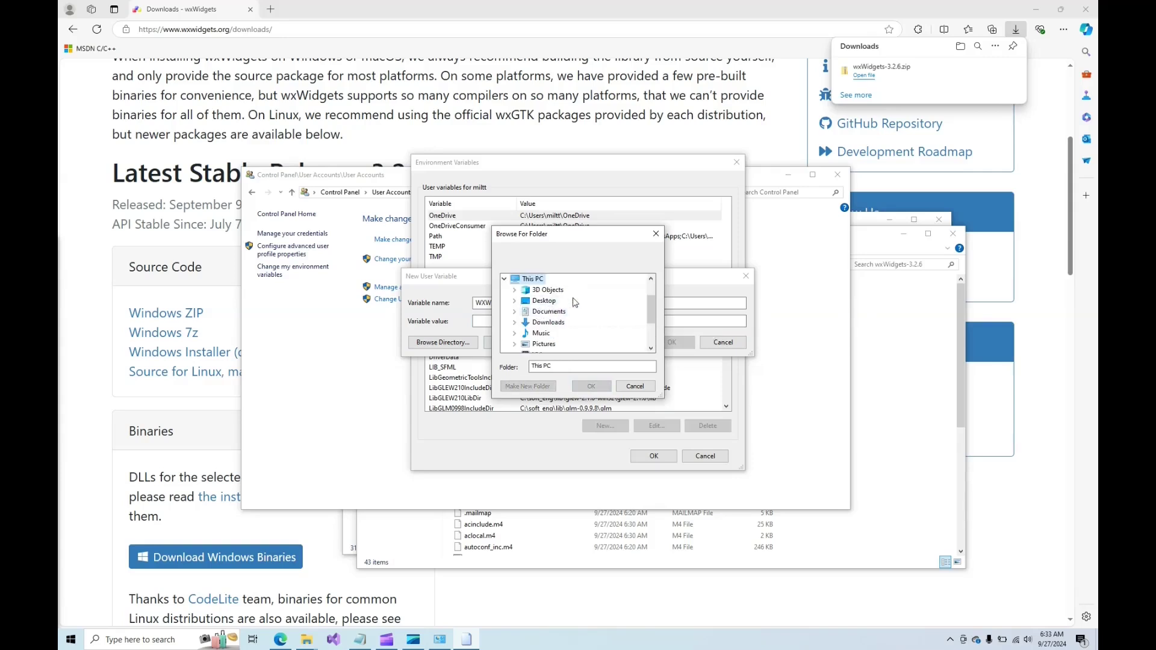
pyautogui.scroll(-2, 563, 304)
pyautogui.doubleClick(552, 333)
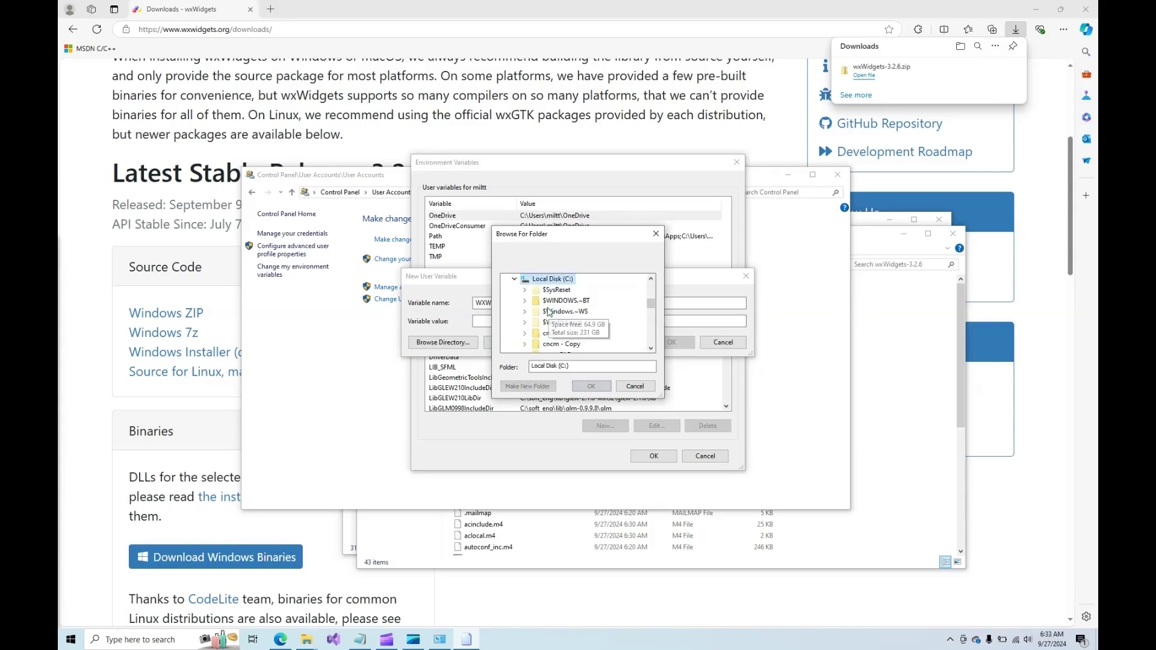
pyautogui.scroll(-5, 566, 313)
pyautogui.doubleClick(551, 300)
pyautogui.doubleClick(560, 333)
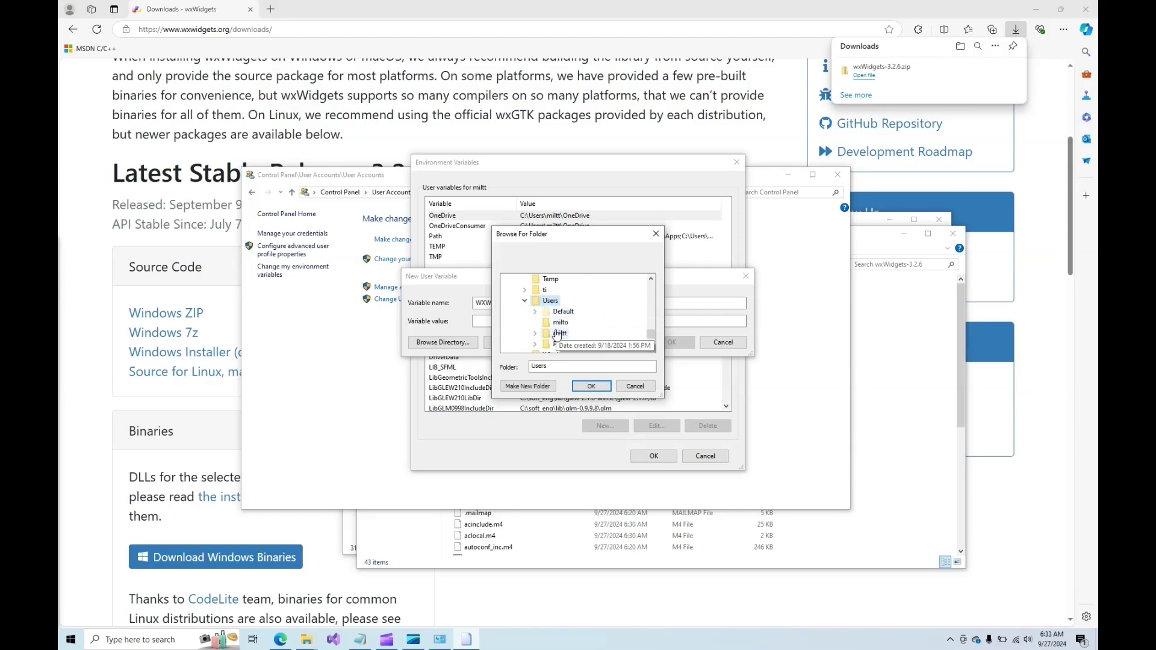
pyautogui.scroll(-5, 594, 301)
pyautogui.doubleClick(573, 322)
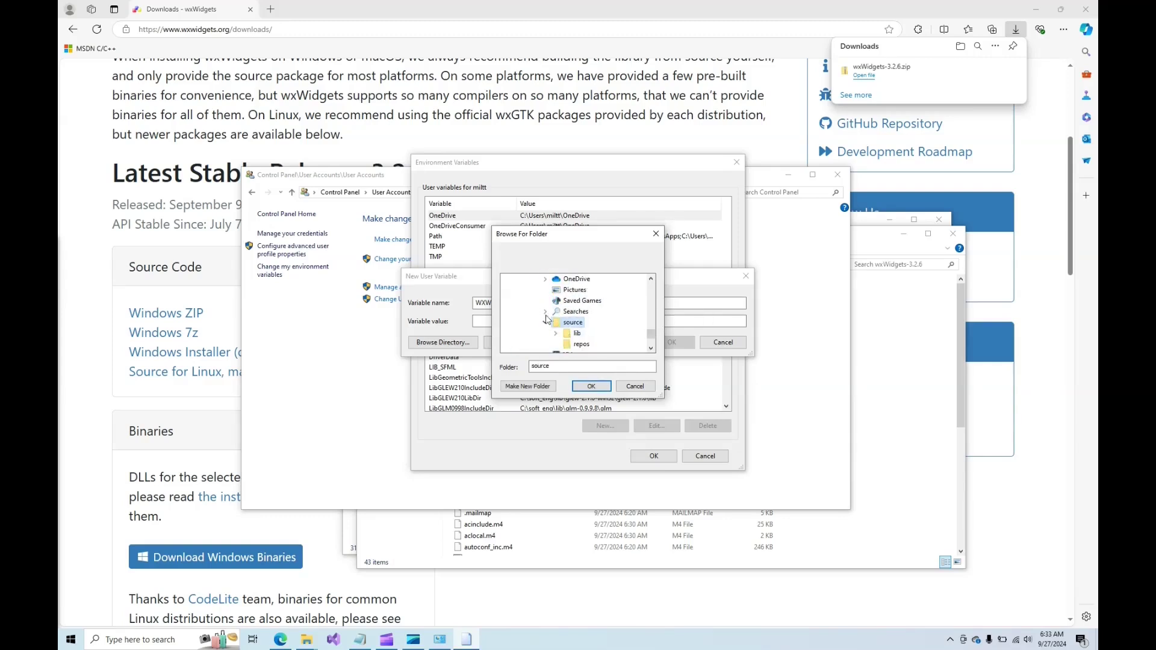
pyautogui.doubleClick(577, 333)
pyautogui.doubleClick(608, 344)
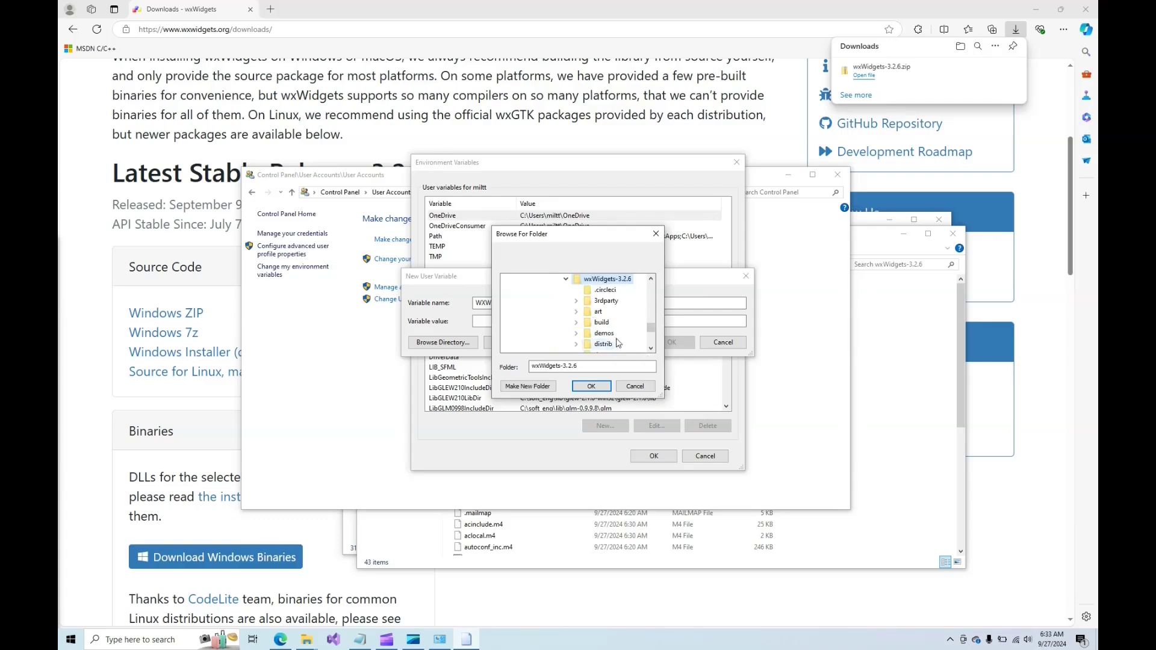
pyautogui.click(591, 388)
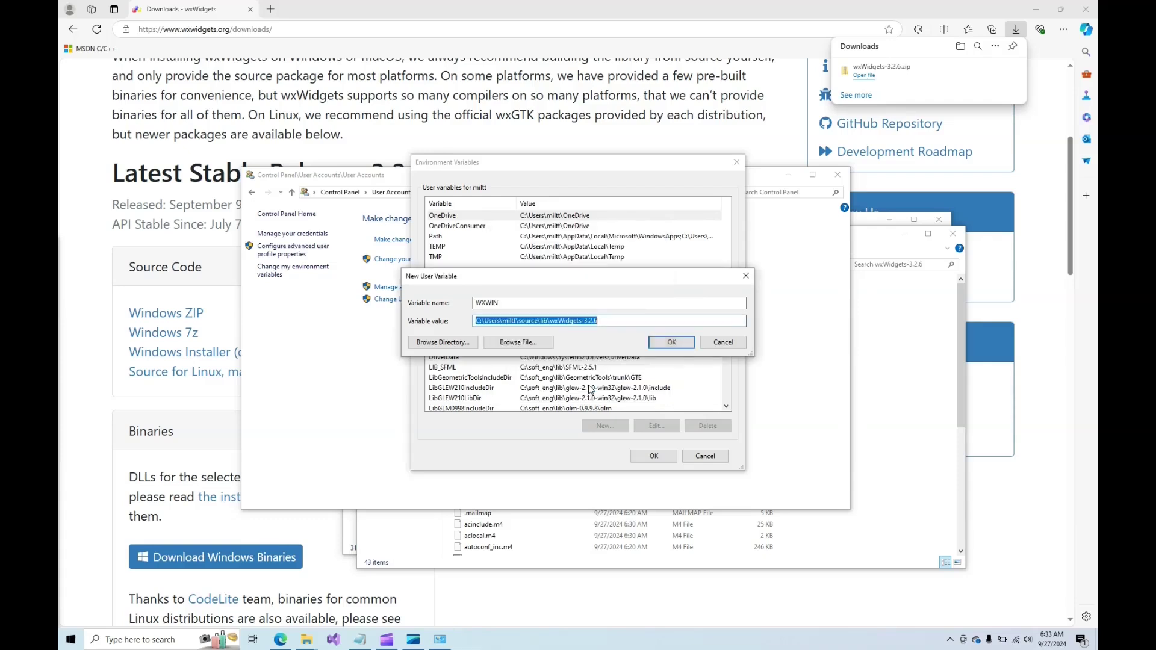
pyautogui.click(672, 342)
pyautogui.click(654, 457)
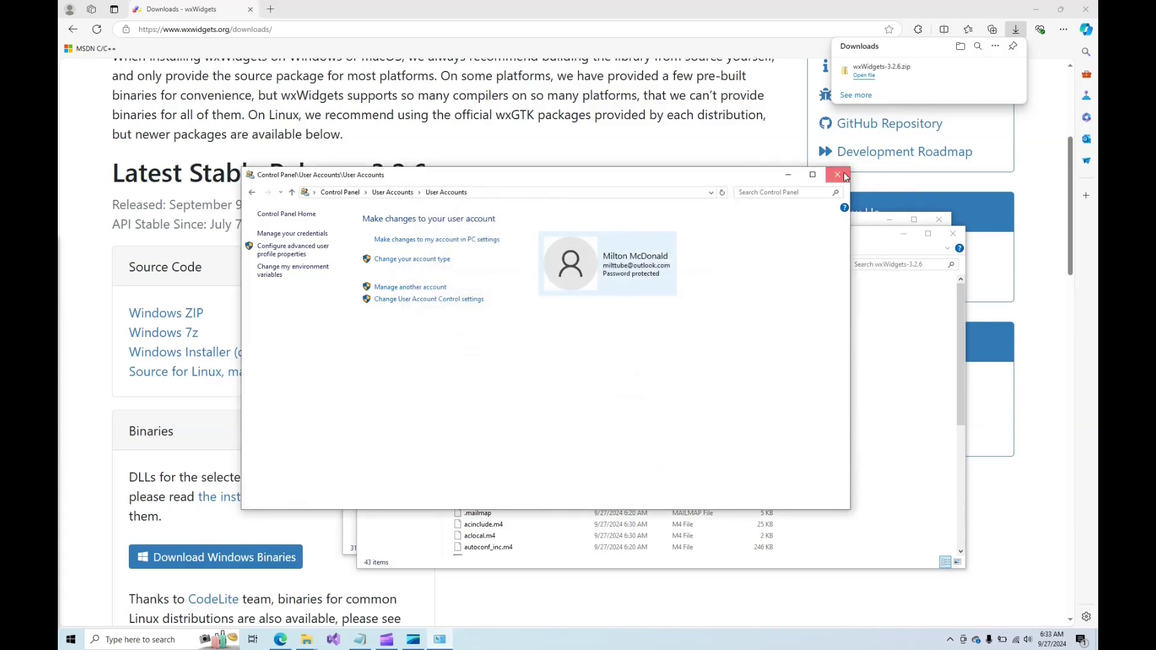
# Close the Control Panel, both File Explorer windows and the browser.
pyautogui.click(837, 174)
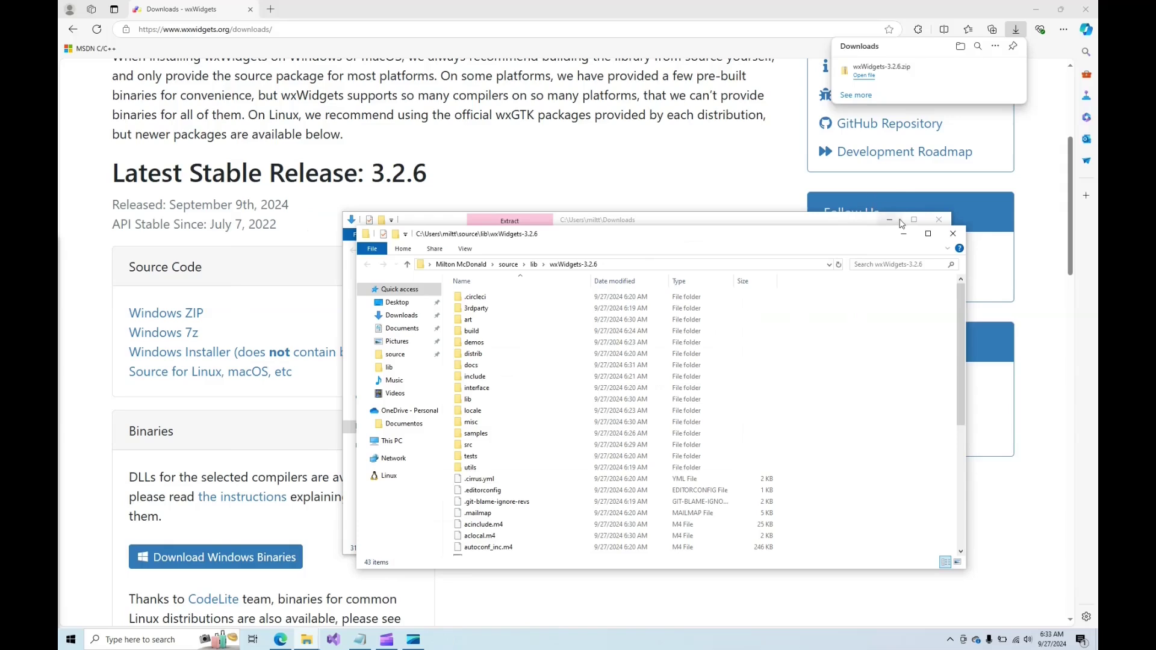
pyautogui.click(953, 235)
pyautogui.click(938, 219)
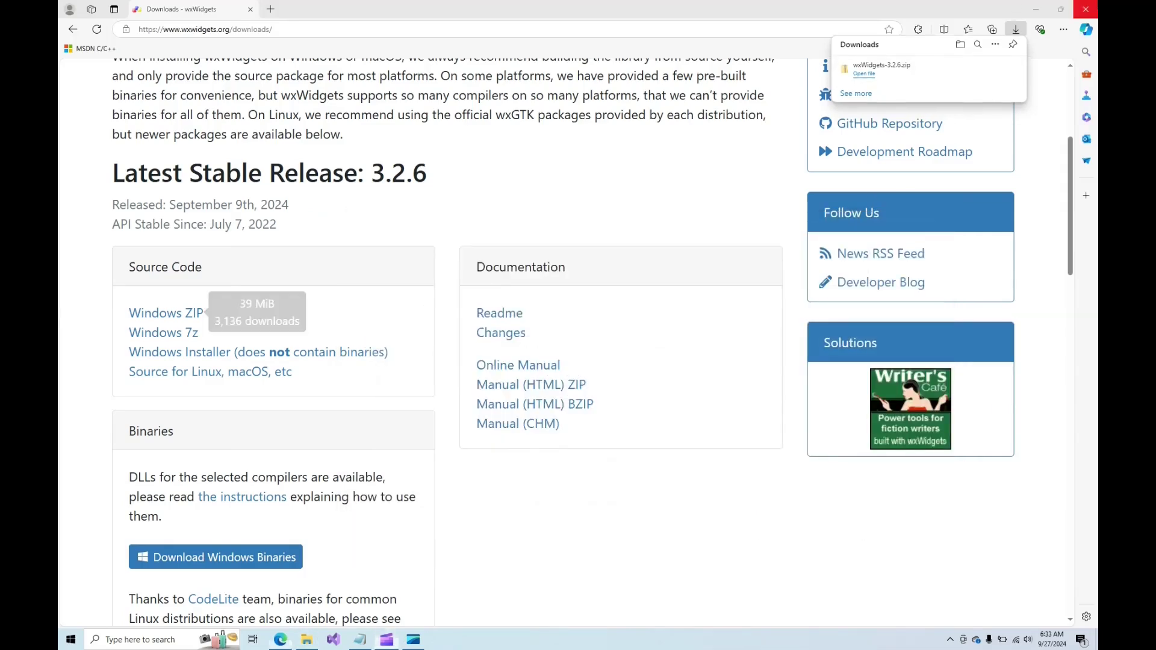
pyautogui.click(1086, 9)
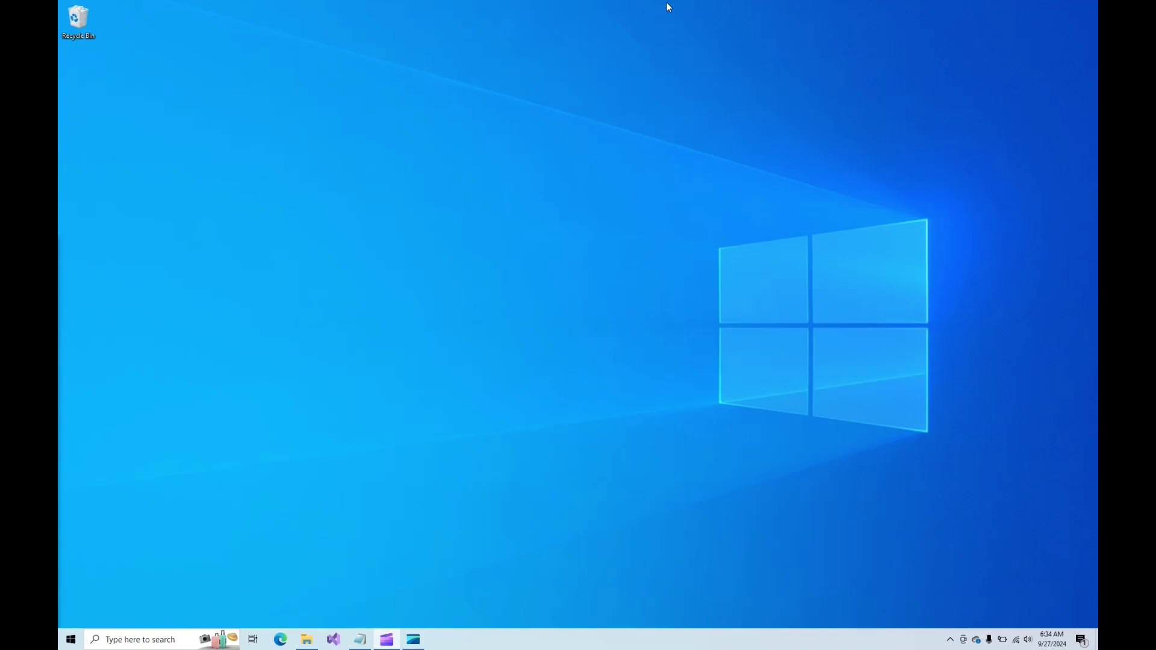
# Open the wx_vc17.sln solution from the build\msw folder of wxWidgets-3.2.6 in Visual Studio, trusting every project in the solution.
pyautogui.click(307, 642)
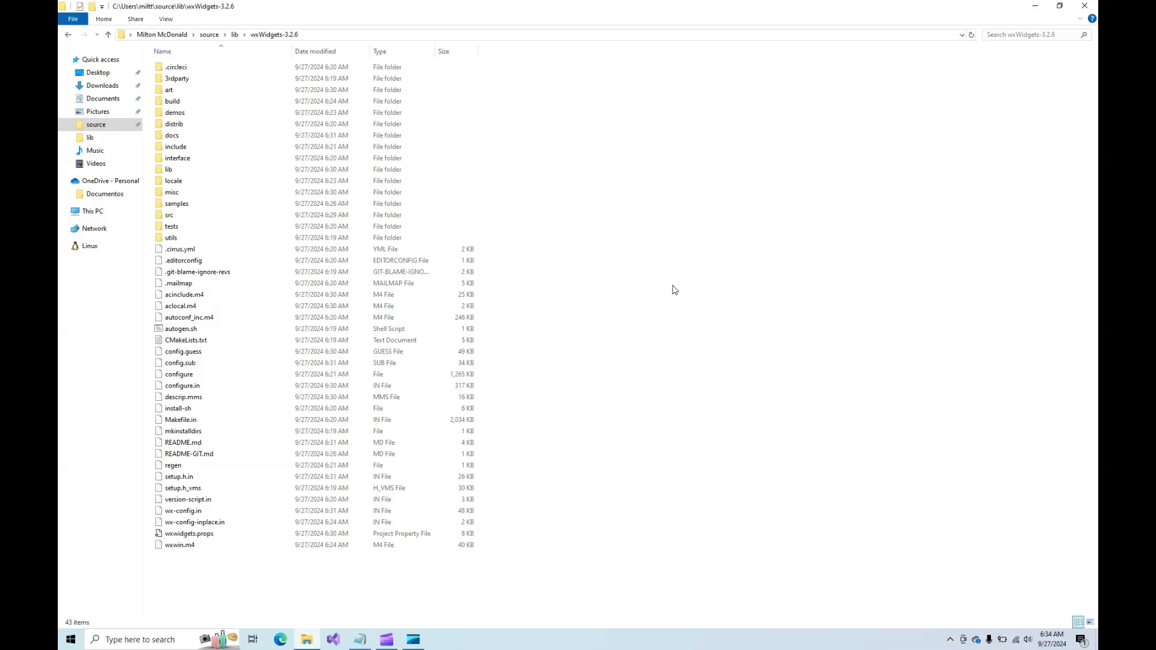
pyautogui.doubleClick(188, 105)
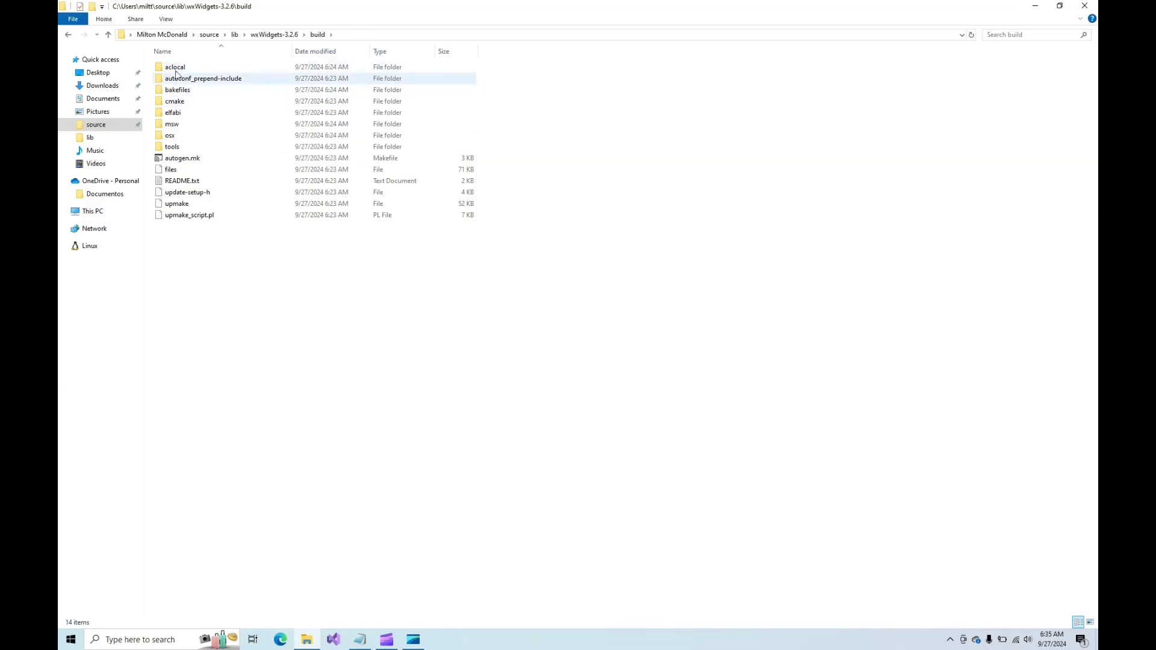
pyautogui.doubleClick(184, 128)
pyautogui.scroll(-18, 578, 233)
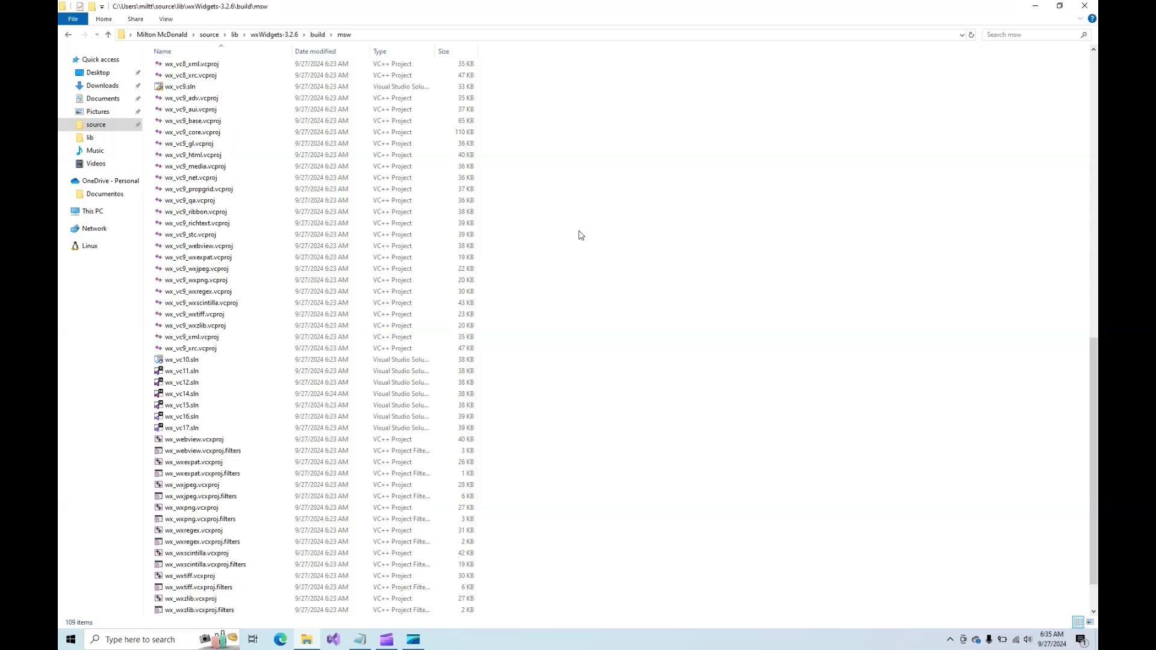
pyautogui.scroll(-1, 580, 235)
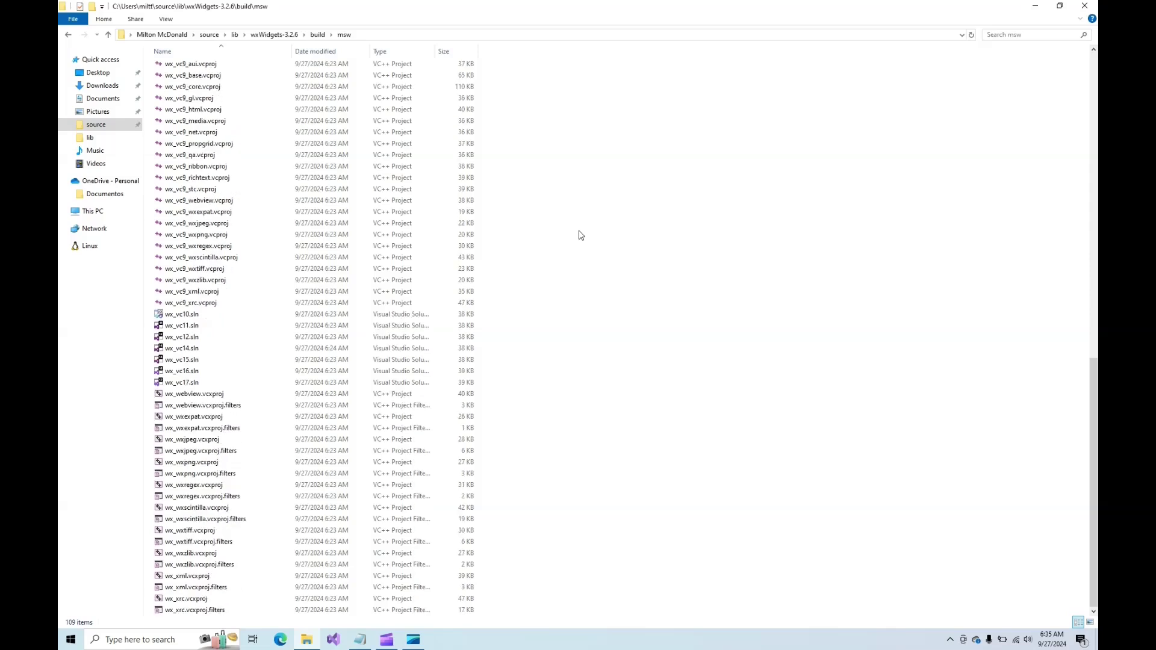
pyautogui.click(184, 385)
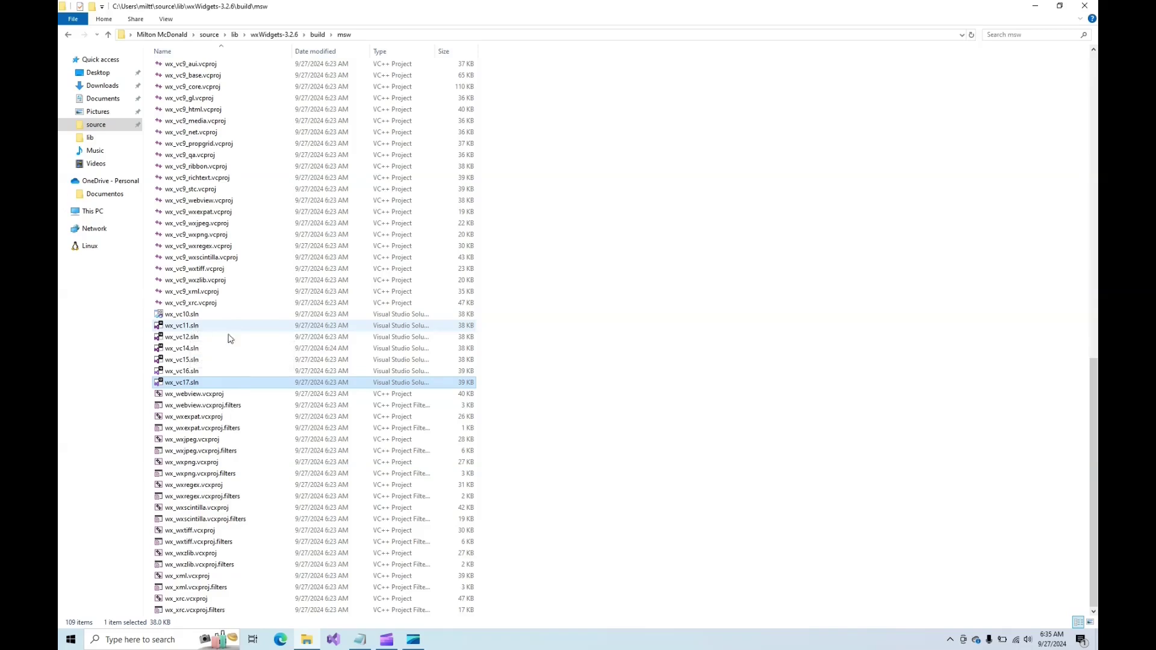
pyautogui.doubleClick(200, 384)
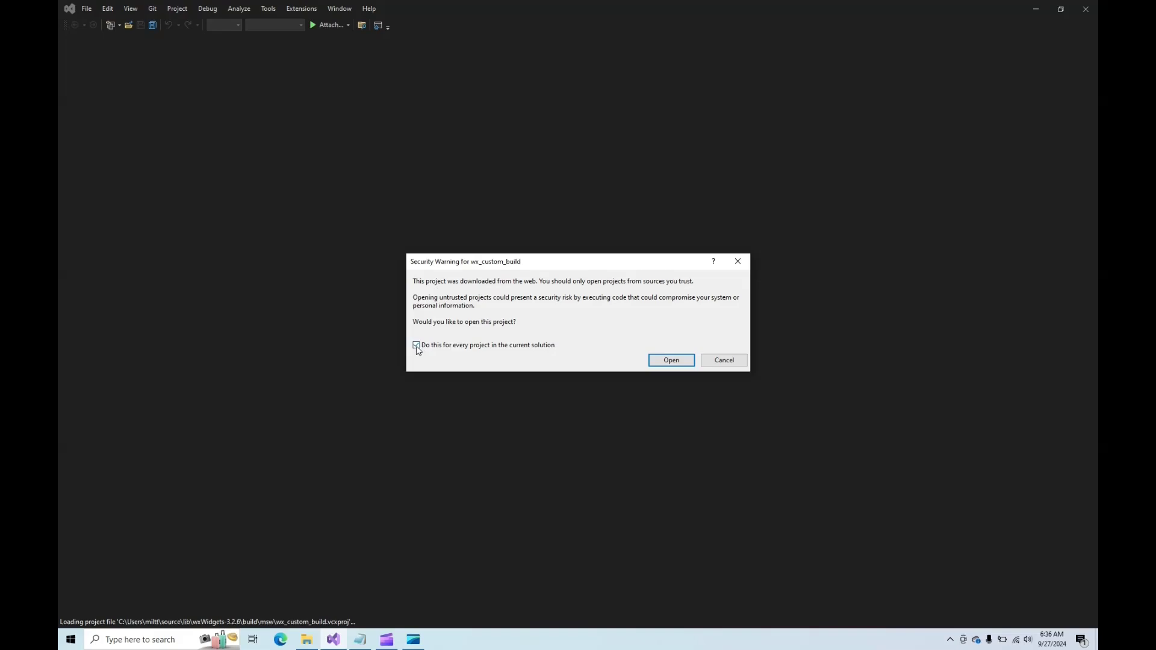
pyautogui.click(671, 360)
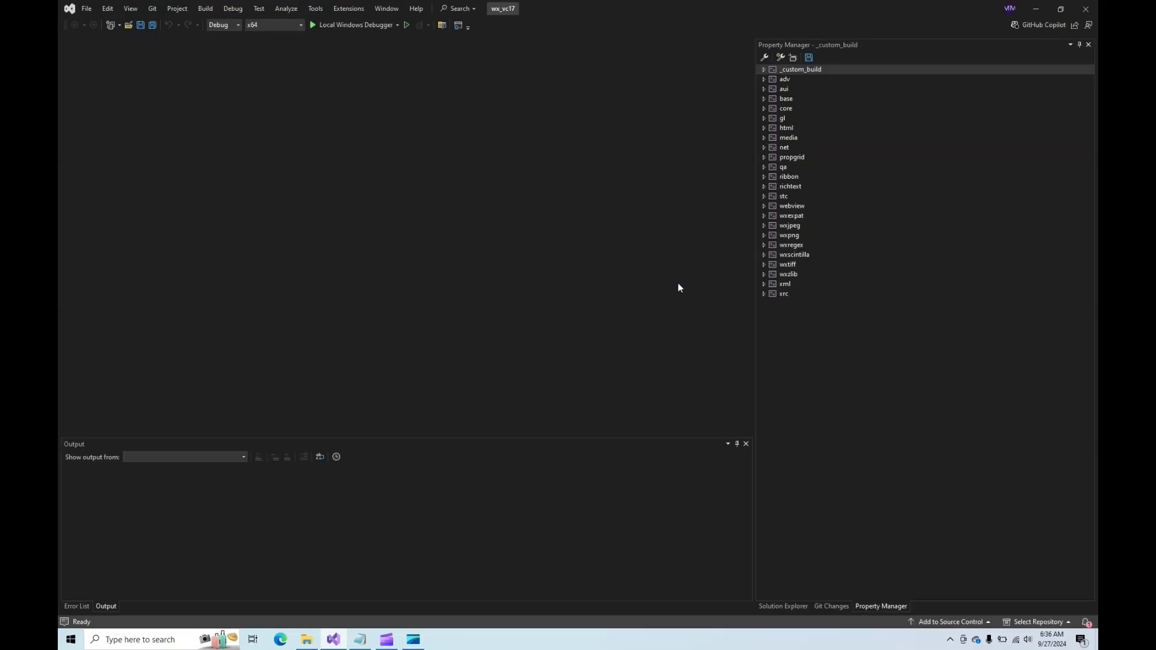
# Select the DLL Debug configuration, keeping the x64 platform, and build the wx_vc17 solution.
pyautogui.click(265, 28)
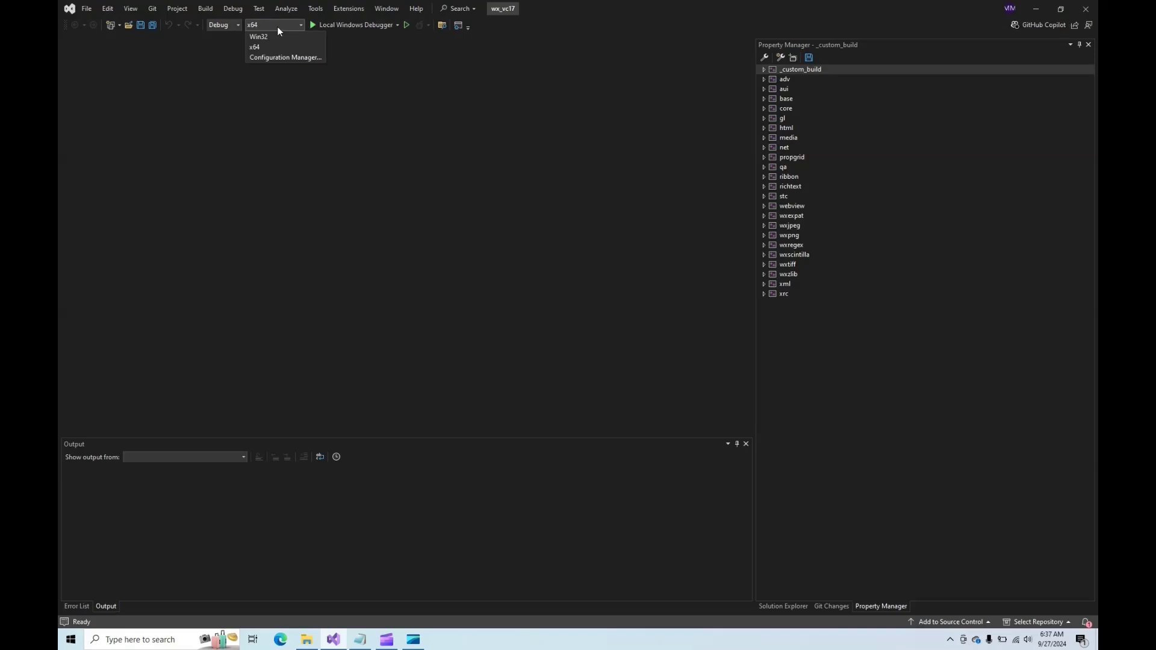
pyautogui.click(277, 26)
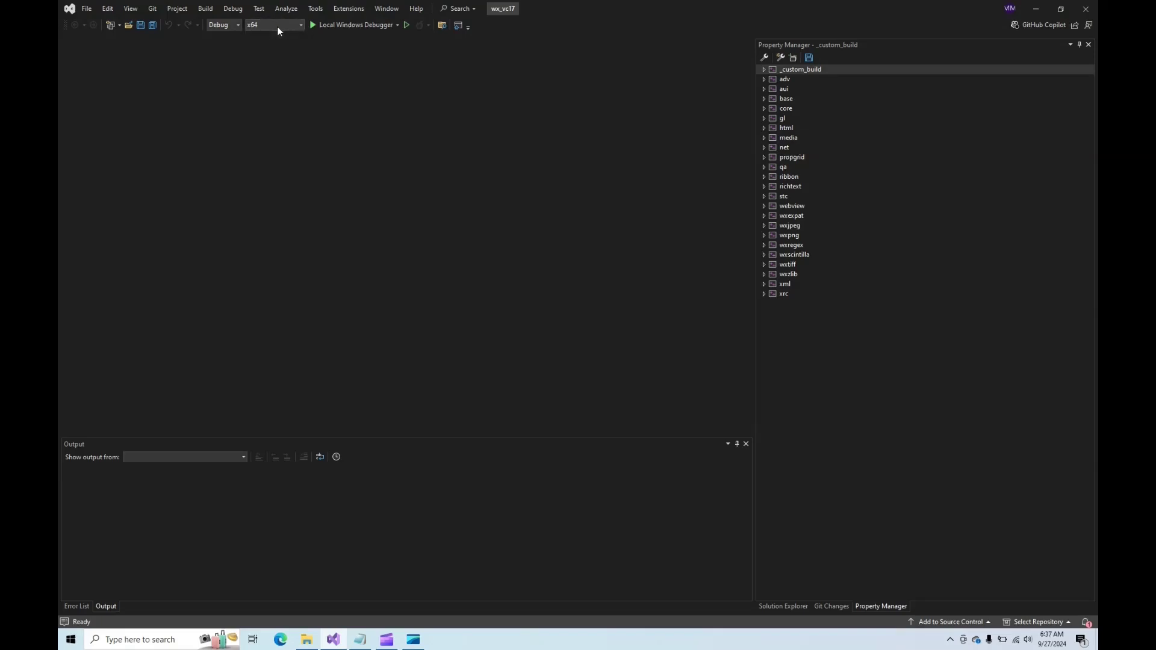
pyautogui.click(219, 27)
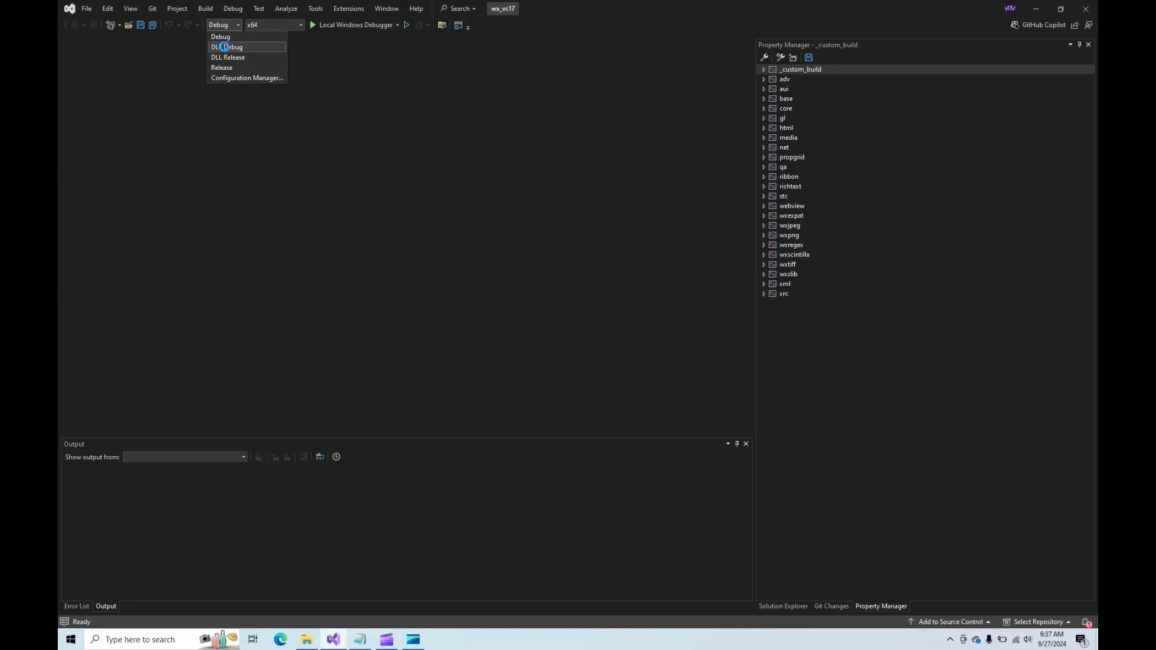
pyautogui.click(225, 48)
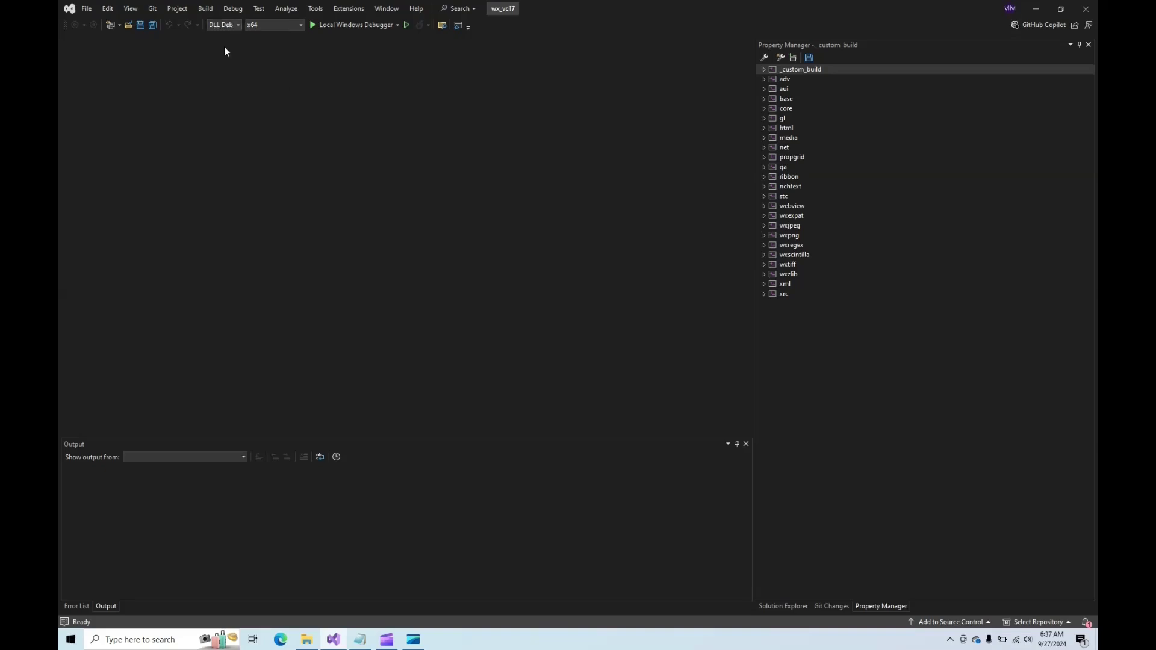
pyautogui.click(205, 10)
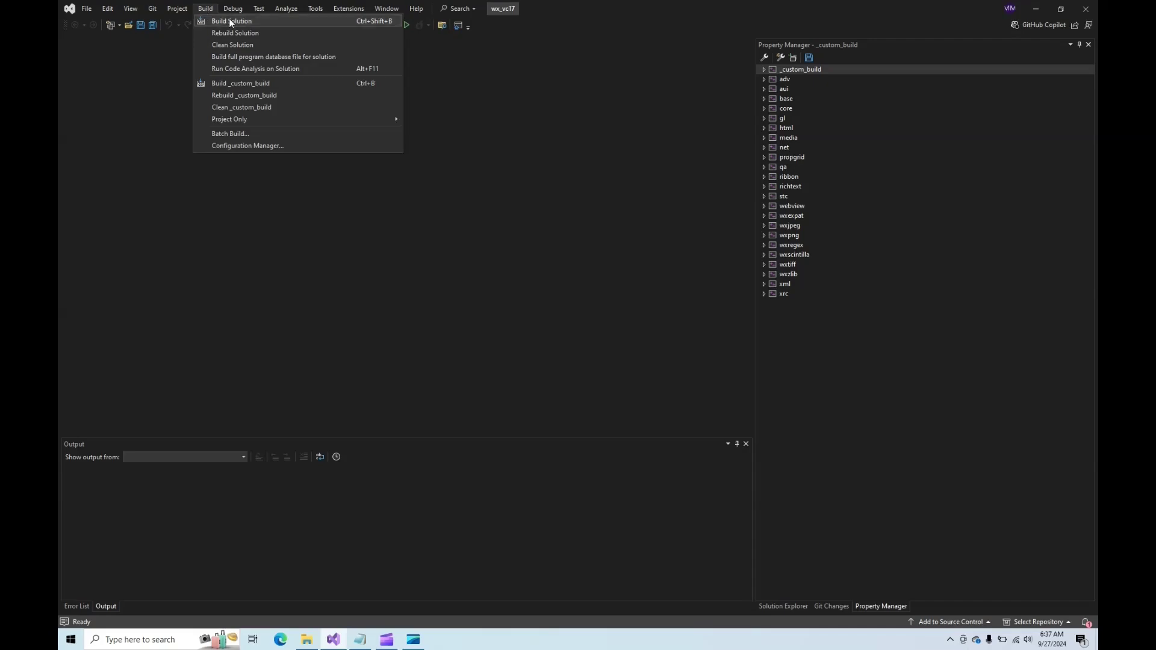
pyautogui.click(230, 22)
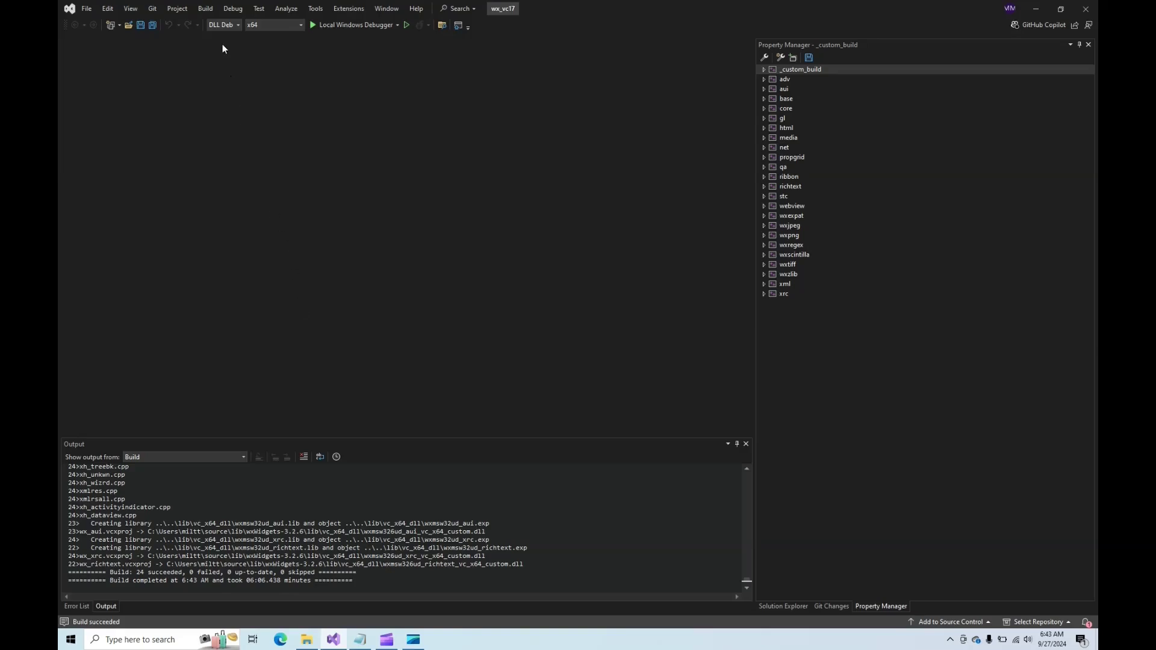
# Switch the solution configuration to DLL Release and build the whole solution for x64.
pyautogui.click(223, 27)
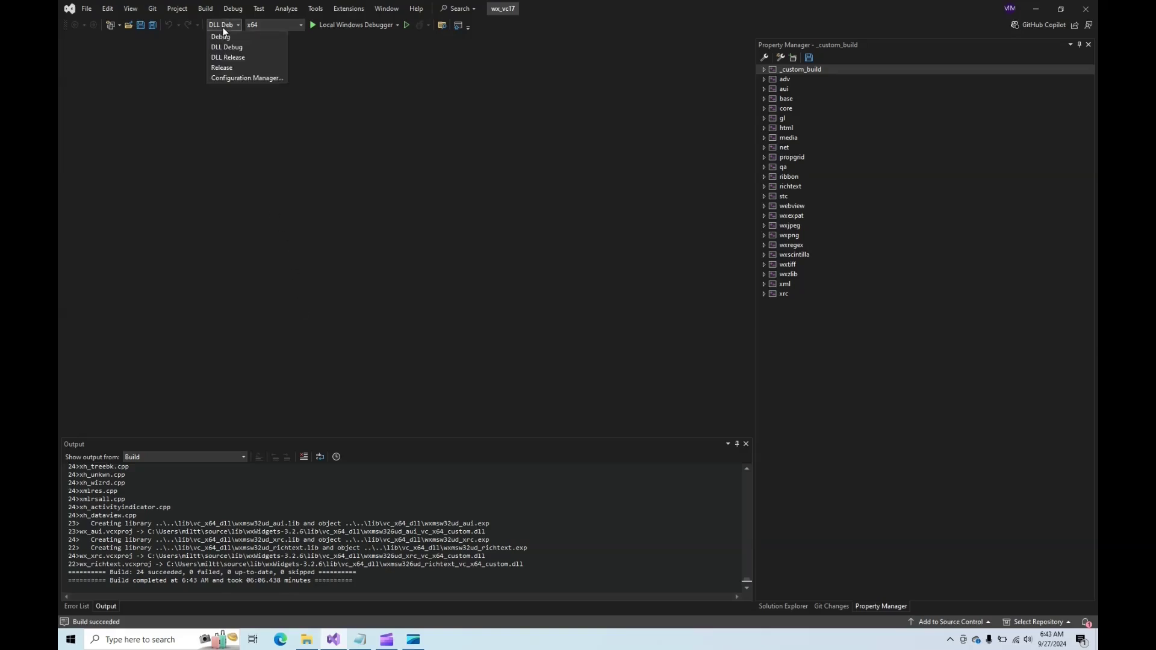
pyautogui.click(232, 57)
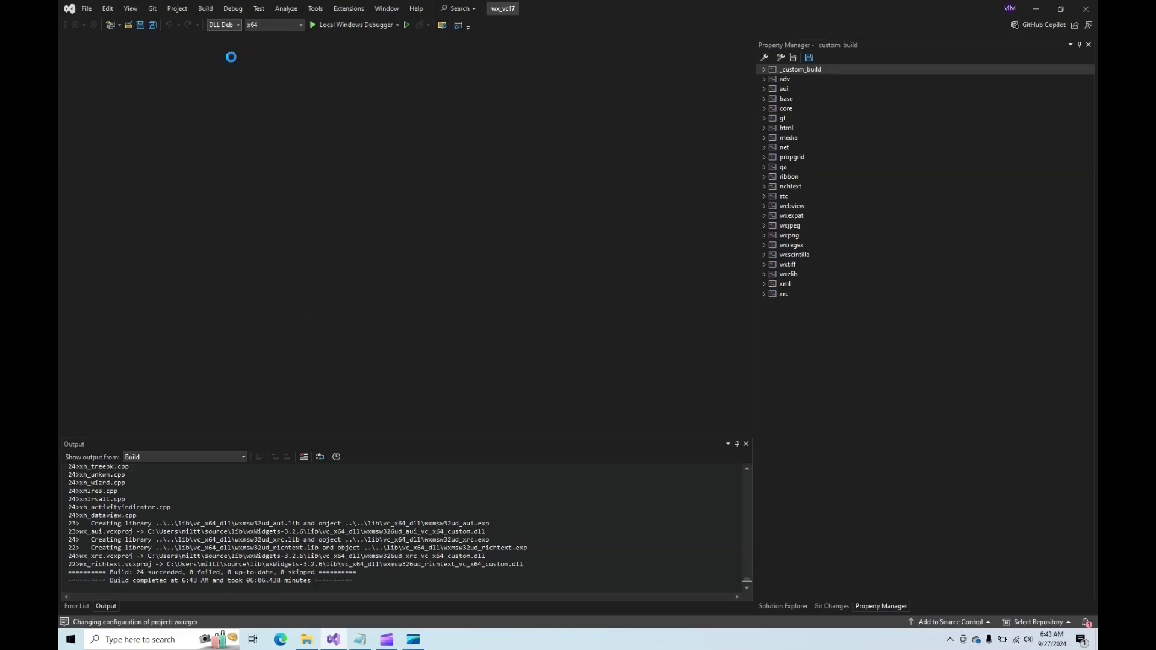
pyautogui.click(204, 9)
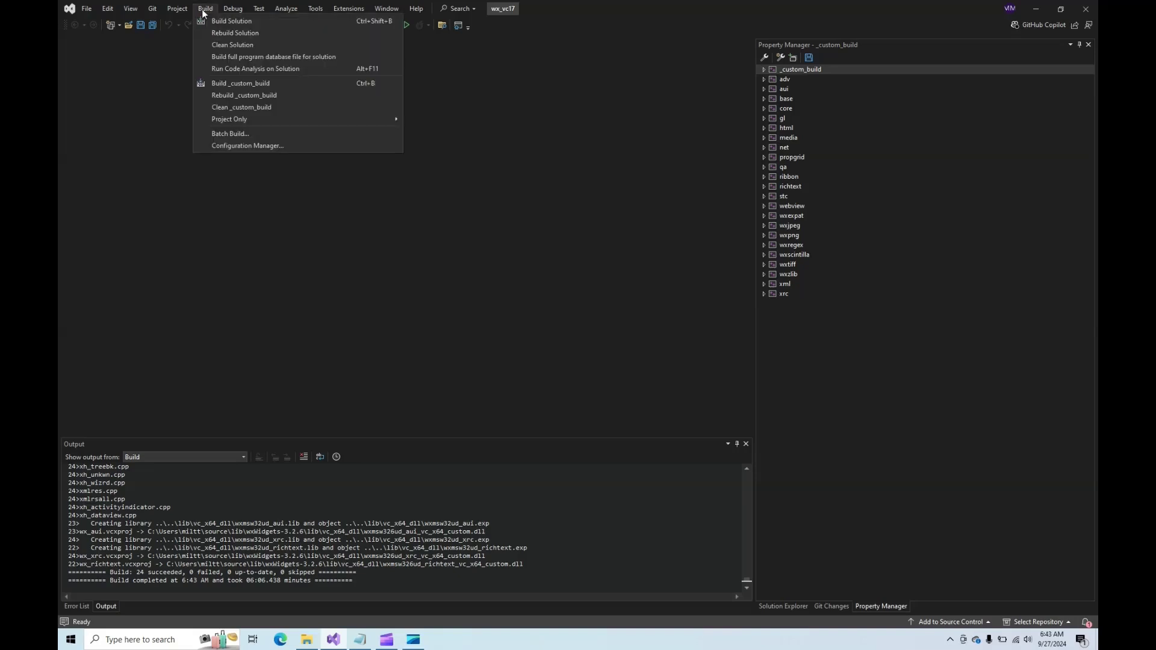
pyautogui.click(225, 20)
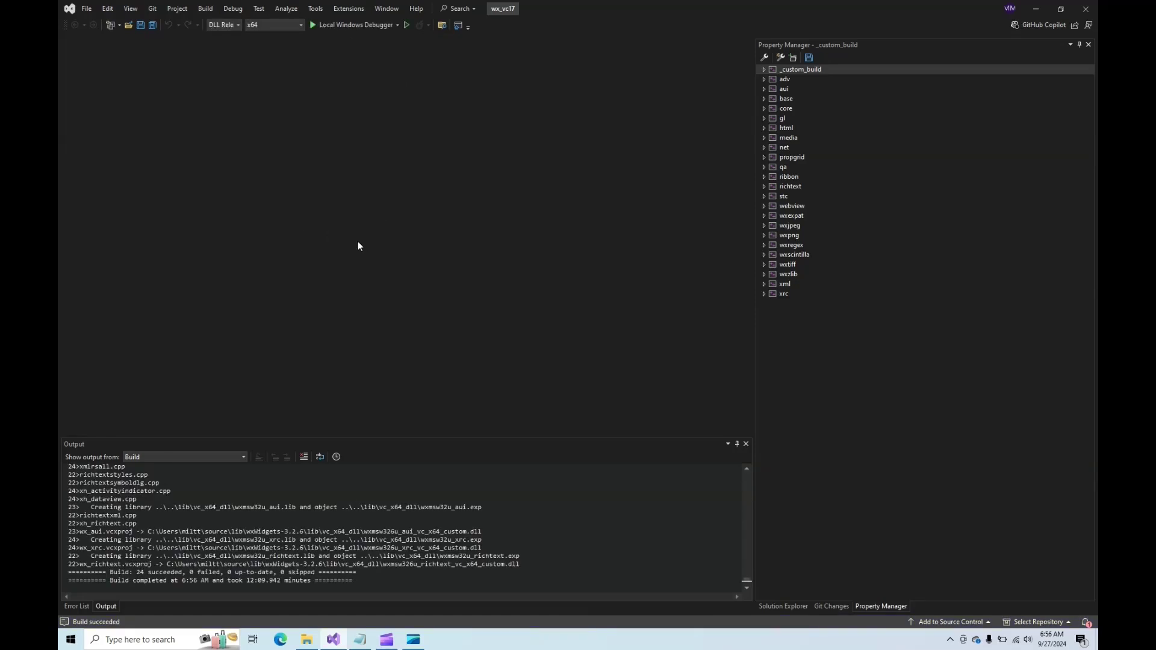
# Examine the built library and DLL files in the lib\vc_x64_dll folder of wxWidgets-3.2.6 in File Explorer.
pyautogui.click(307, 639)
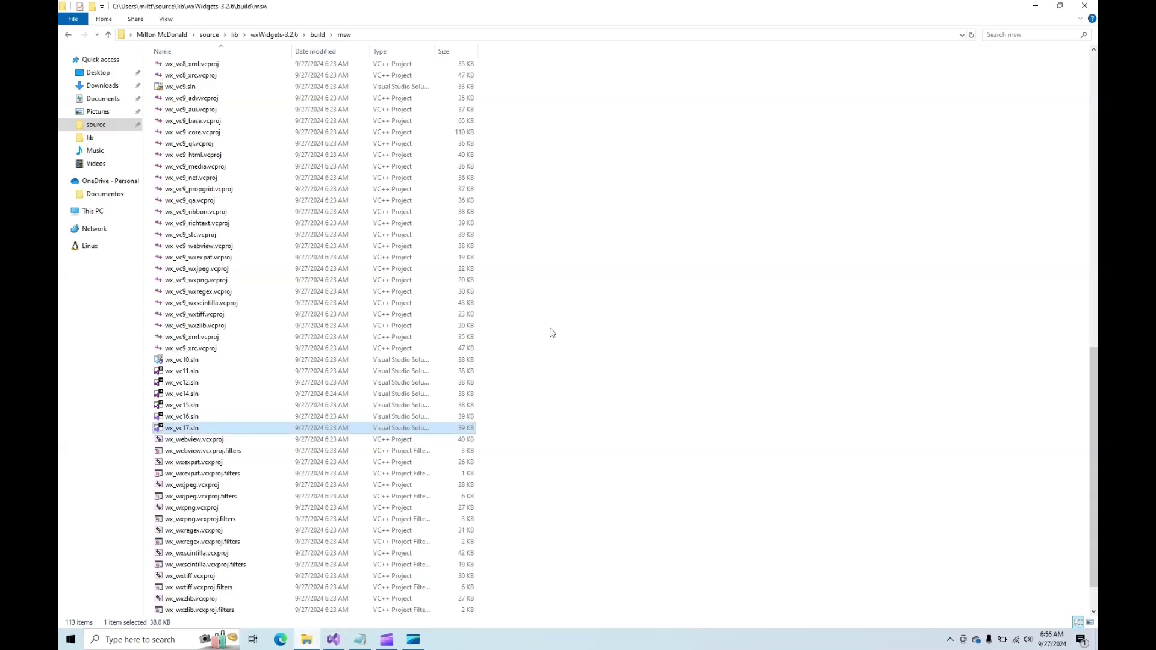
pyautogui.scroll(20, 592, 267)
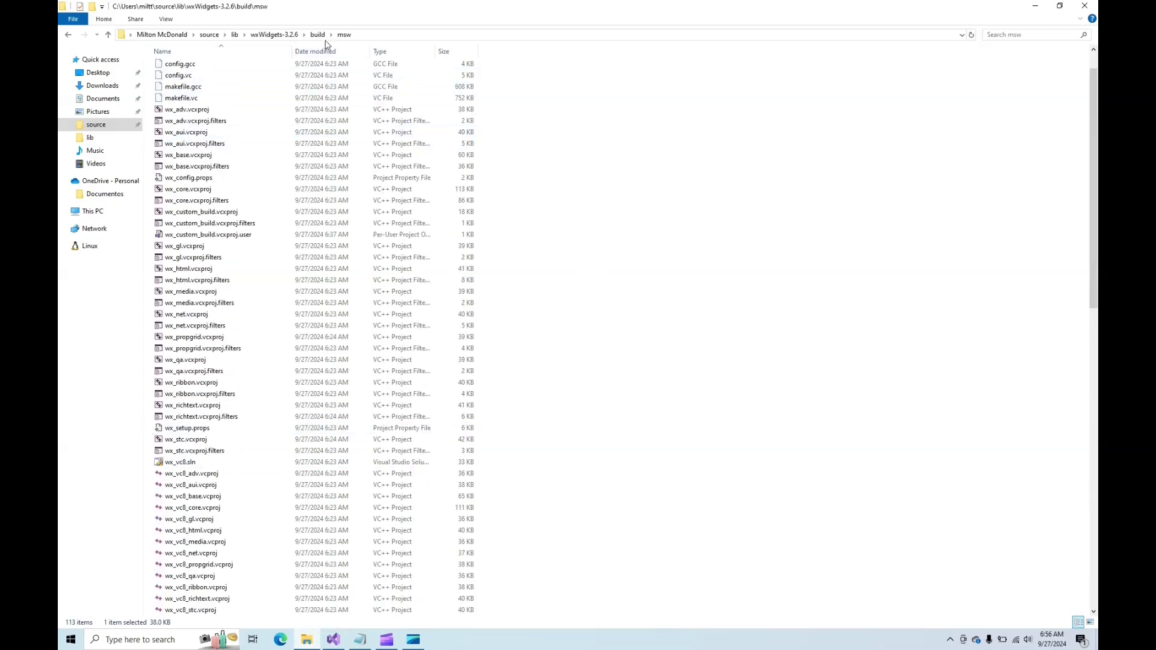
pyautogui.click(324, 36)
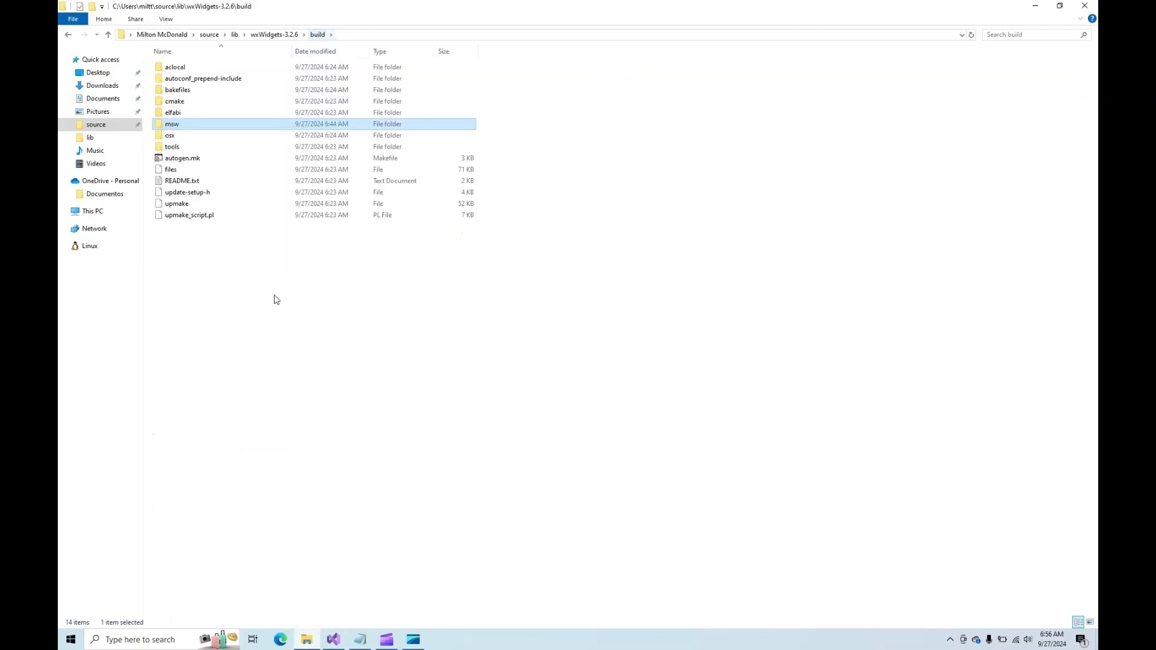
pyautogui.click(279, 35)
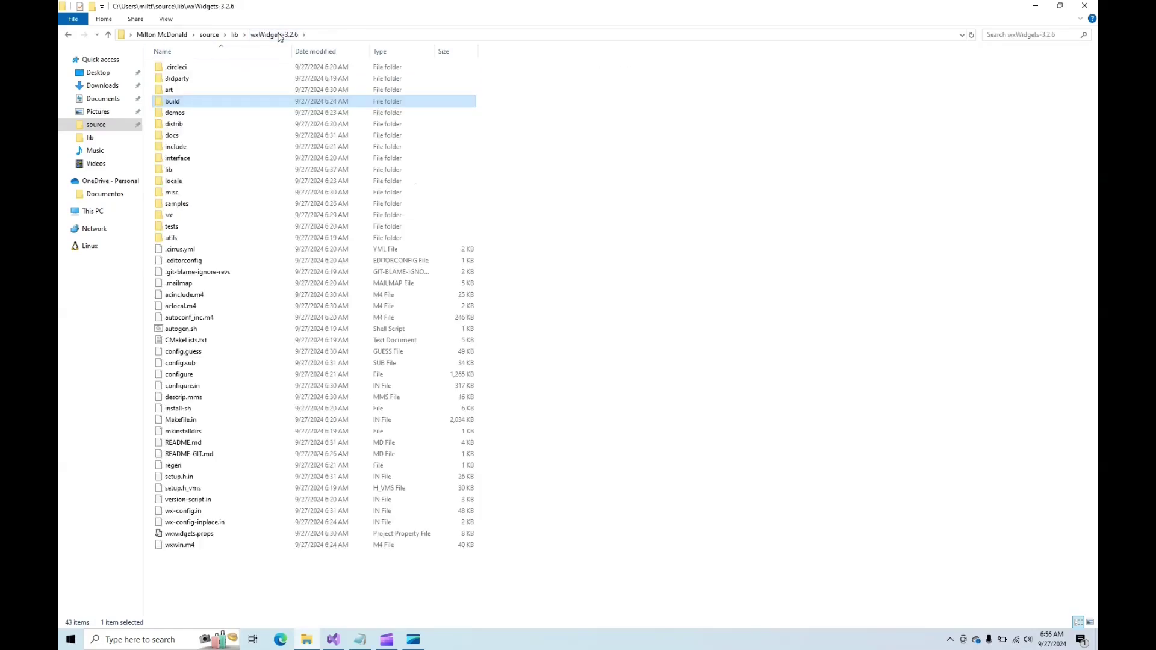
pyautogui.click(194, 174)
pyautogui.doubleClick(194, 174)
pyautogui.click(181, 67)
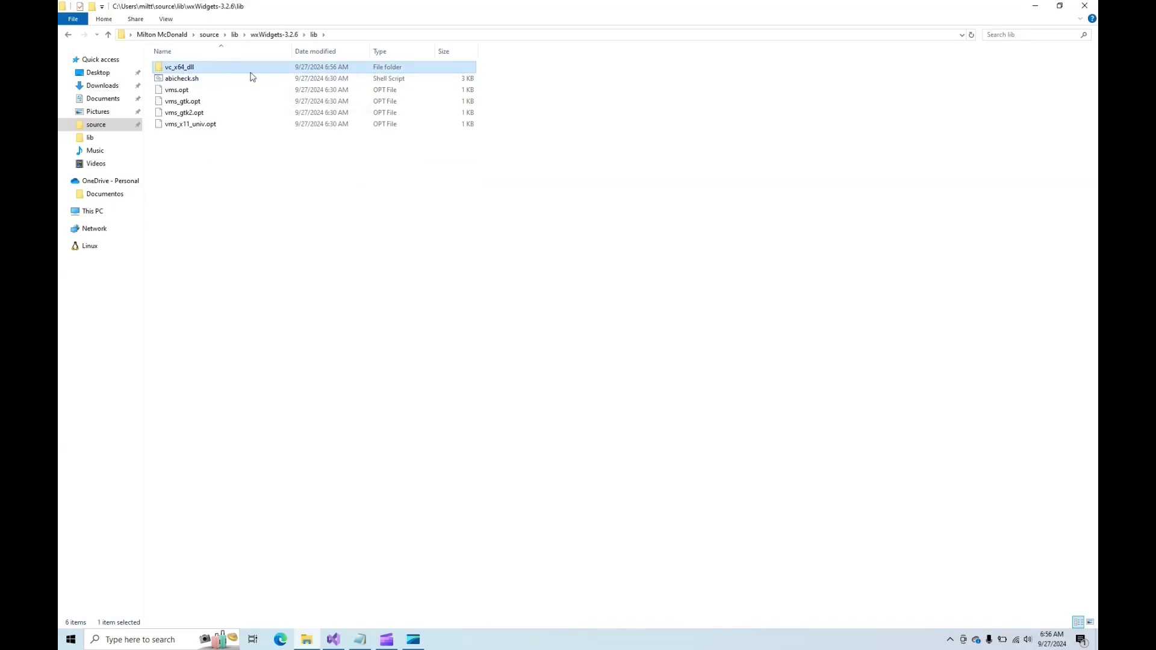
pyautogui.doubleClick(181, 67)
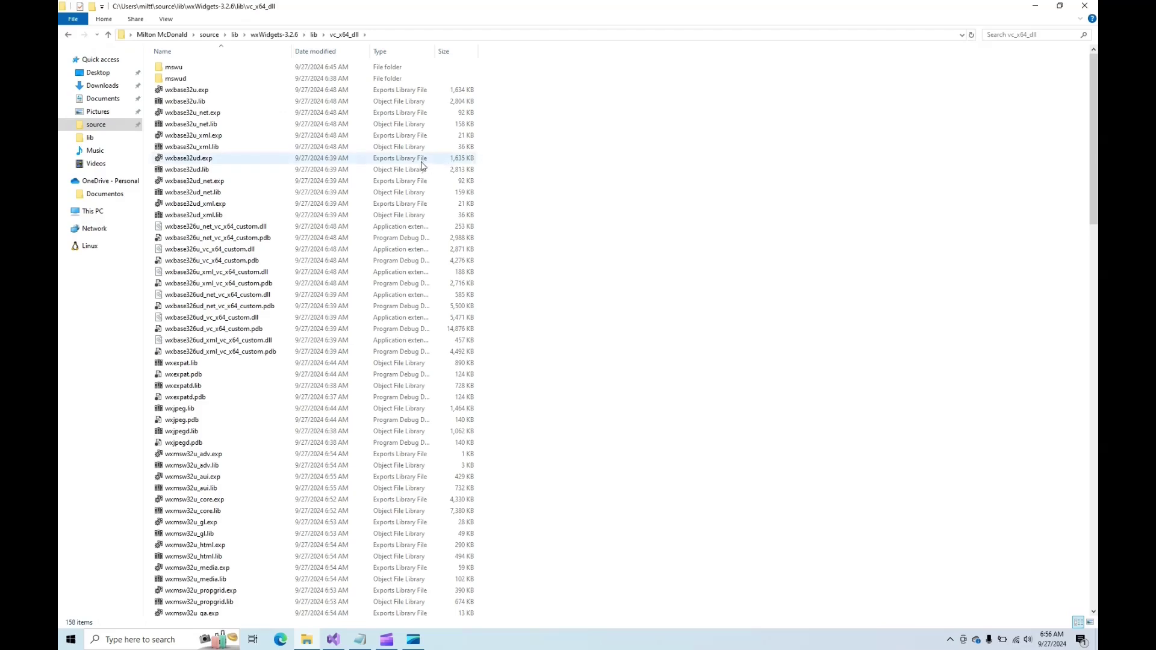
pyautogui.scroll(-5, 420, 166)
pyautogui.scroll(-20, 420, 166)
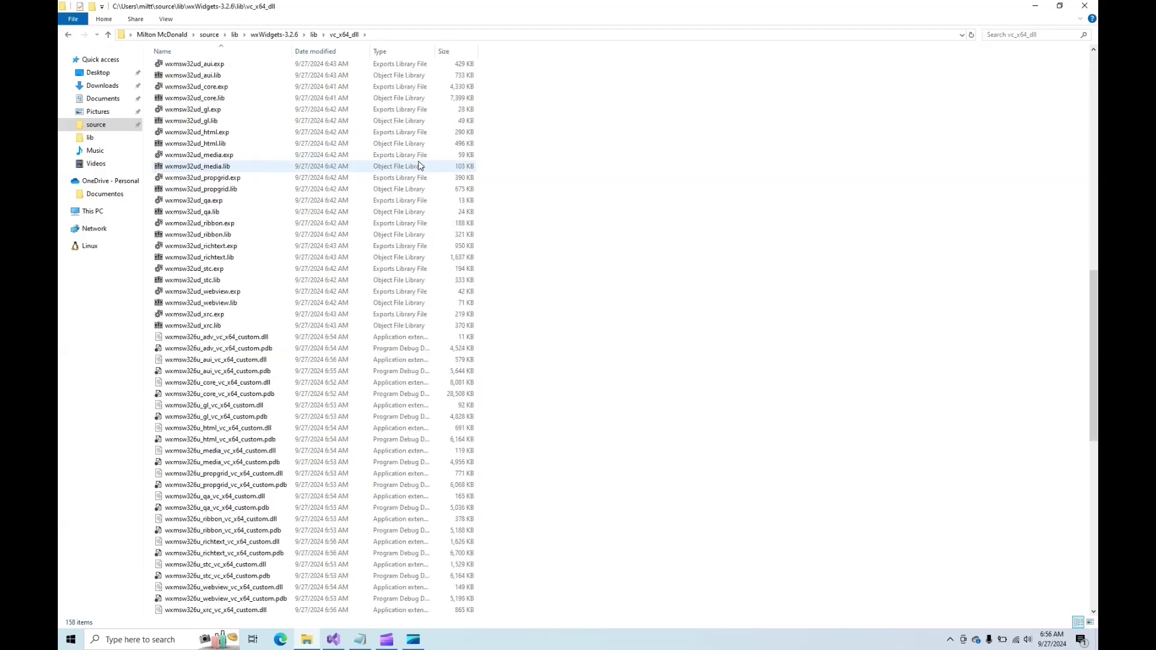
pyautogui.scroll(-1, 420, 166)
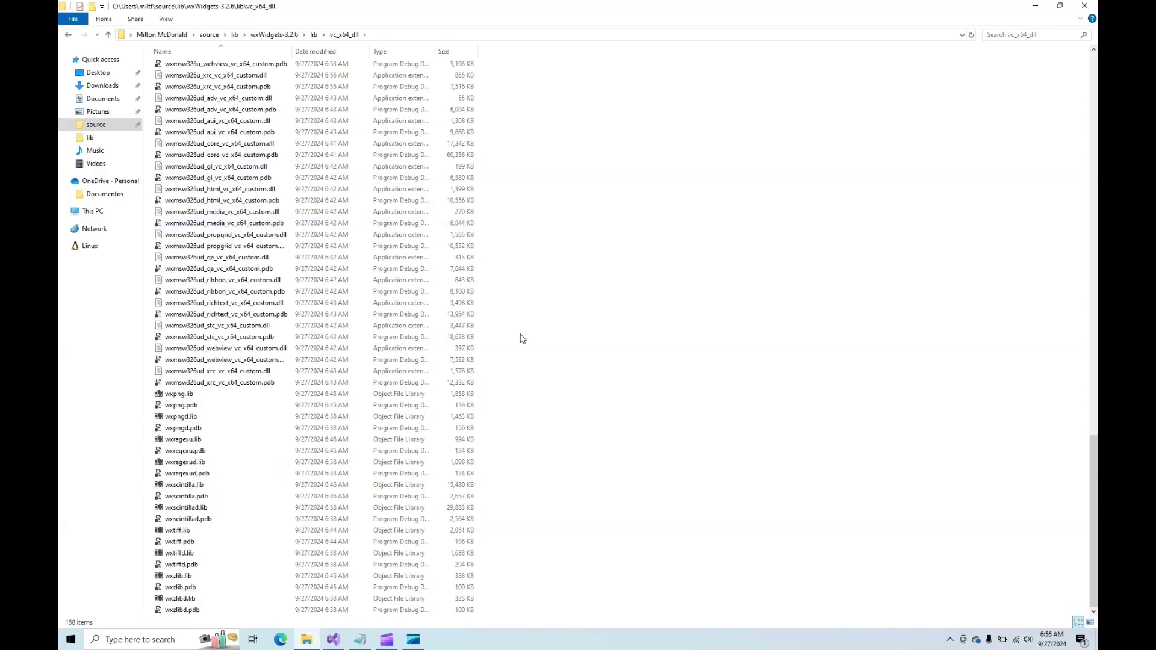
pyautogui.scroll(13, 558, 467)
pyautogui.scroll(15, 560, 467)
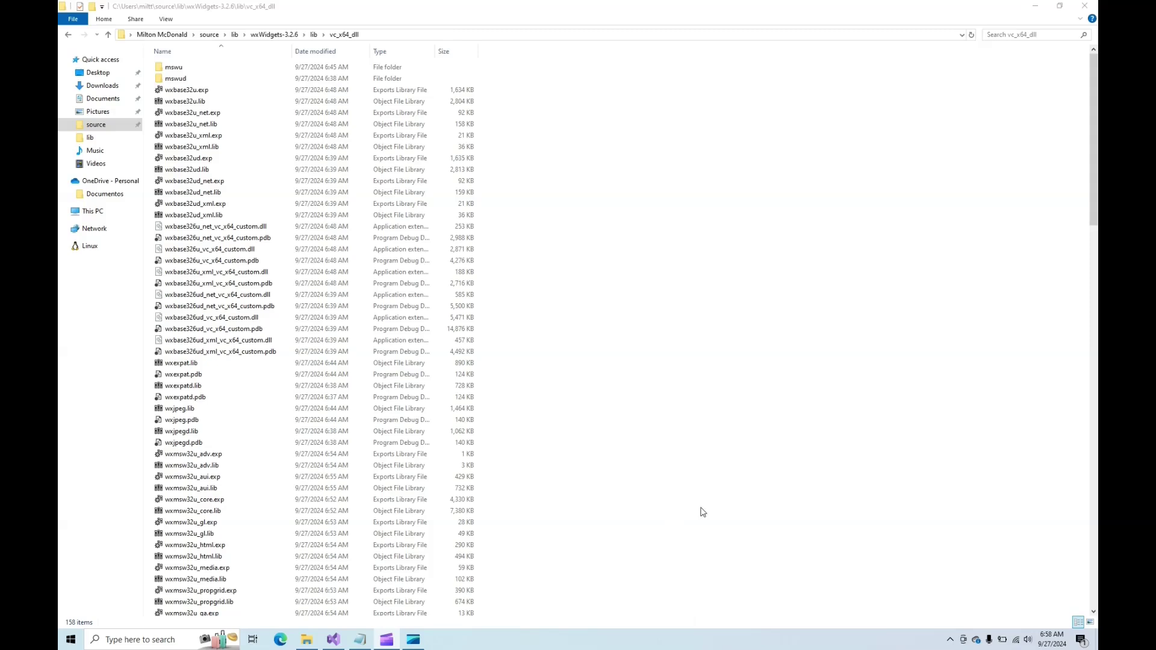
# Launch another Visual Studio 2022 instance and start a new project from the Windows Desktop Wizard template.
pyautogui.rightClick(332, 643)
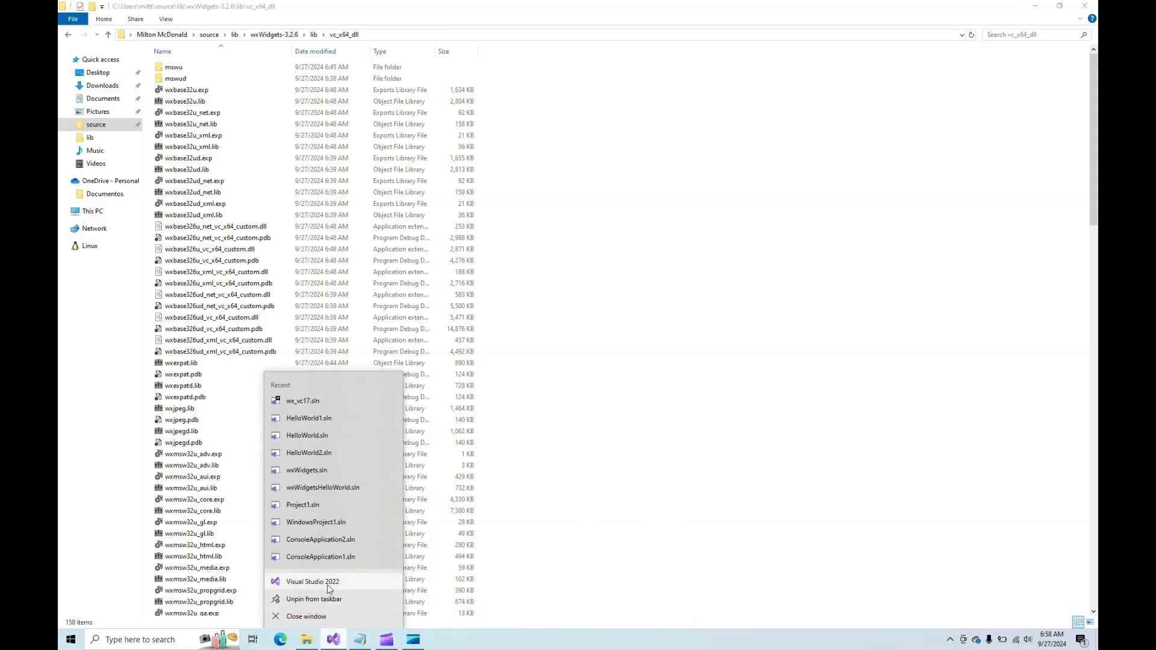
pyautogui.click(584, 583)
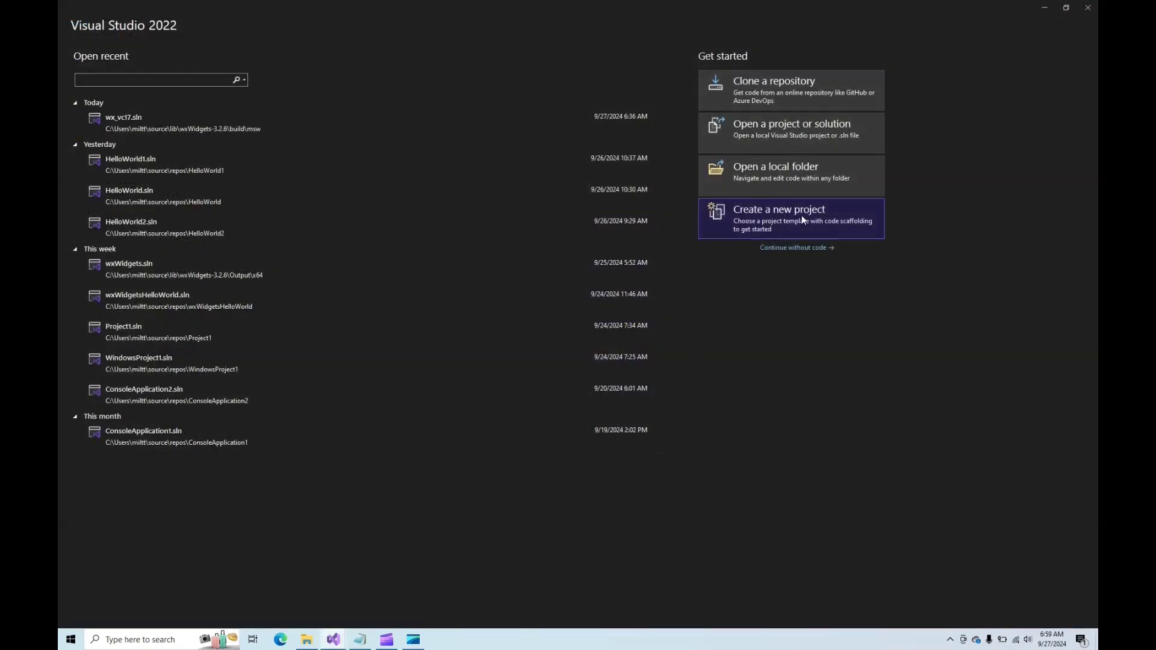
pyautogui.click(783, 218)
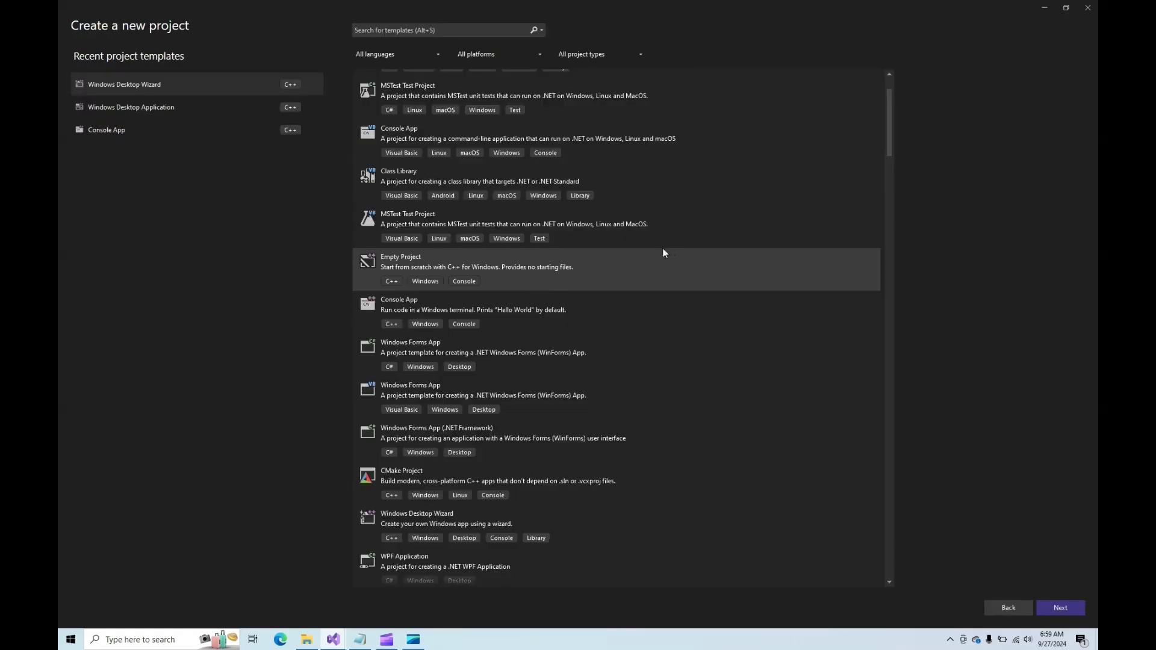
pyautogui.scroll(-2, 662, 248)
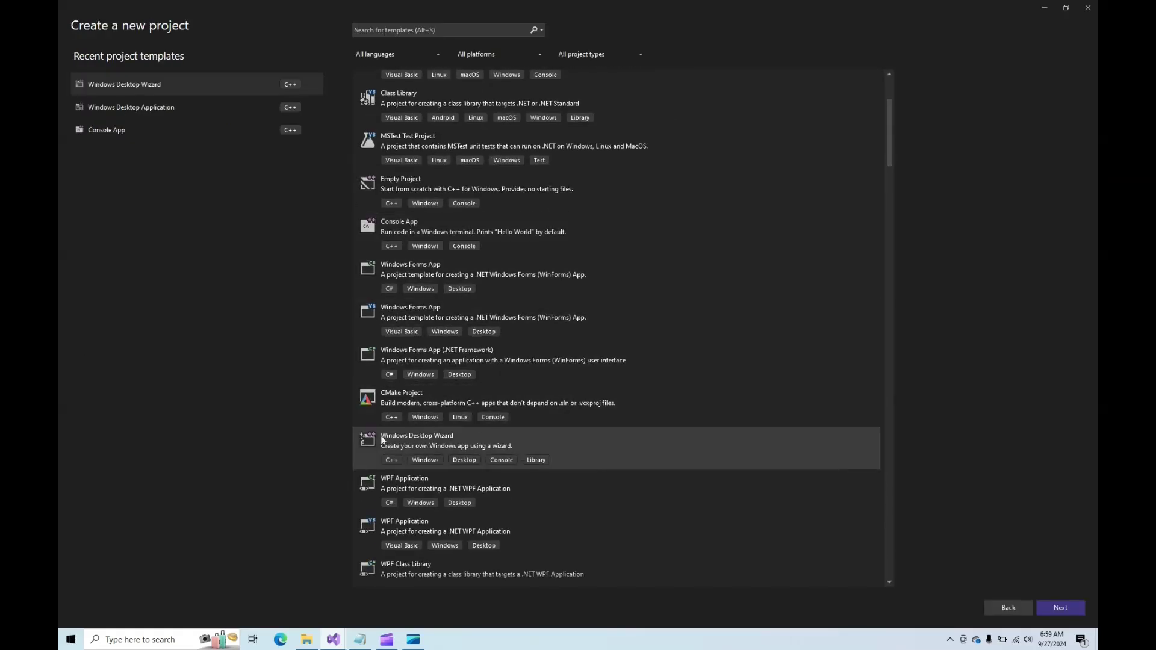
pyautogui.click(415, 443)
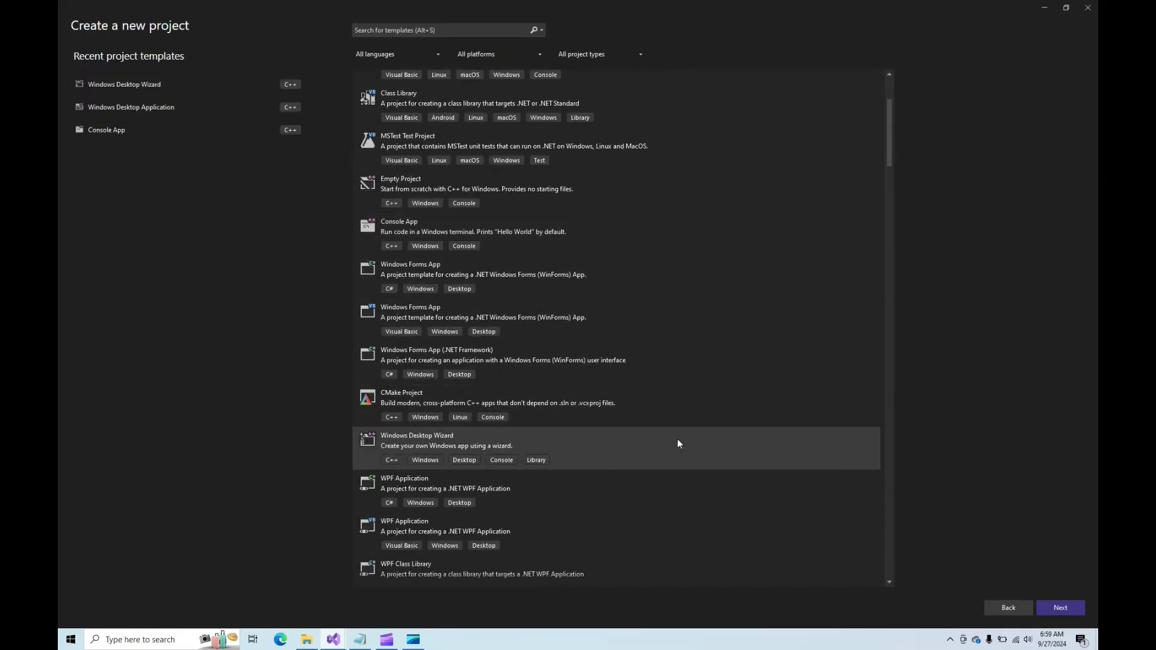
pyautogui.click(1060, 608)
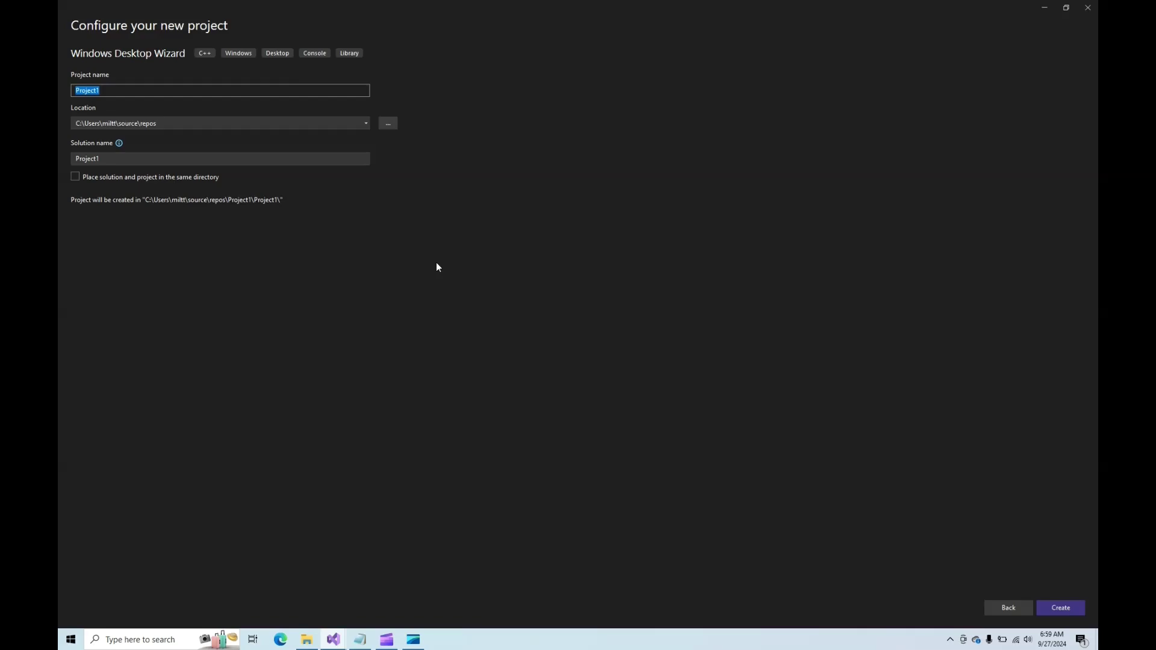
# Name the new project HelloWorld and create it as an empty Desktop Application (.exe) project.
pyautogui.write('HelloWorld')
pyautogui.click(1061, 608)
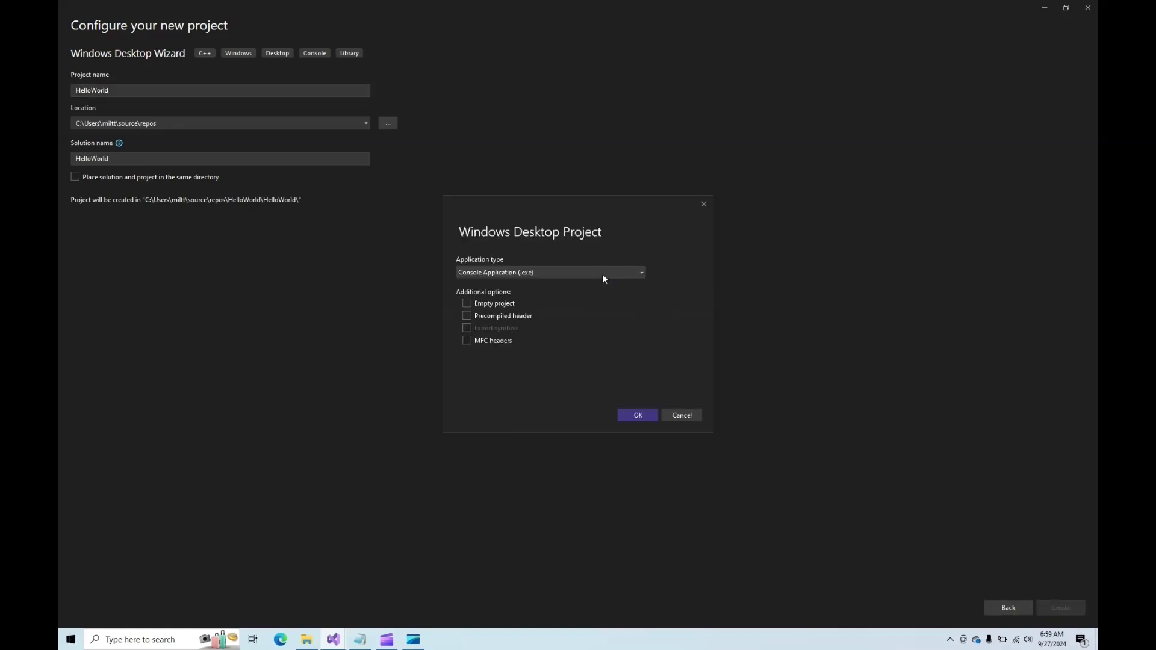
pyautogui.click(602, 274)
pyautogui.click(505, 296)
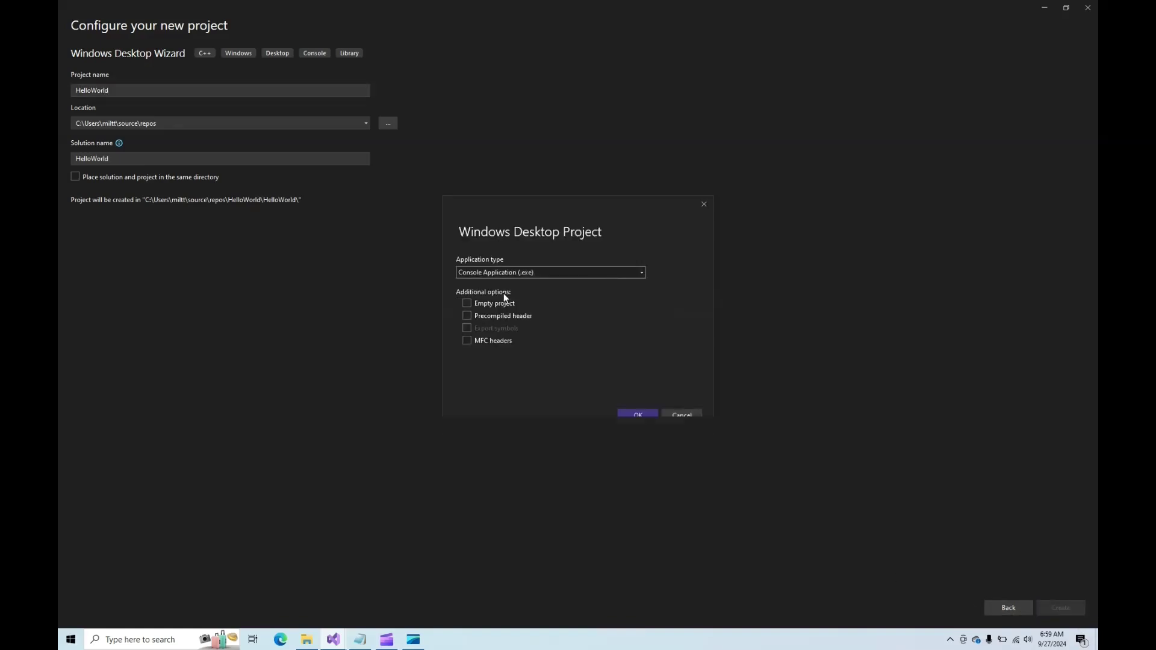
pyautogui.click(468, 304)
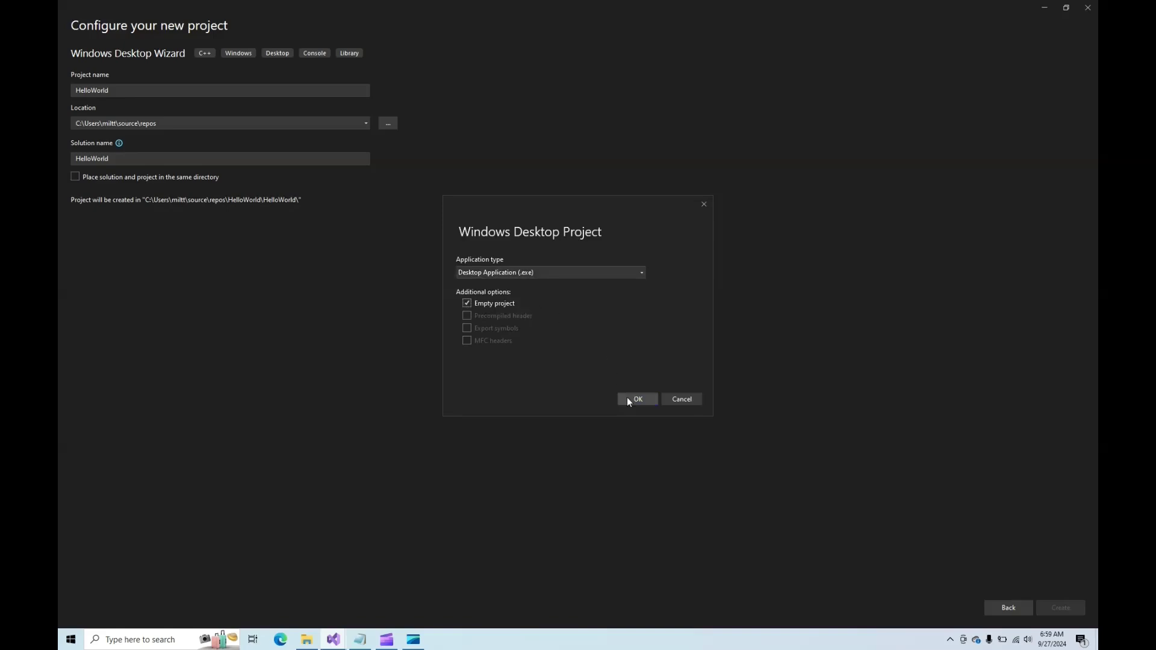
pyautogui.click(650, 399)
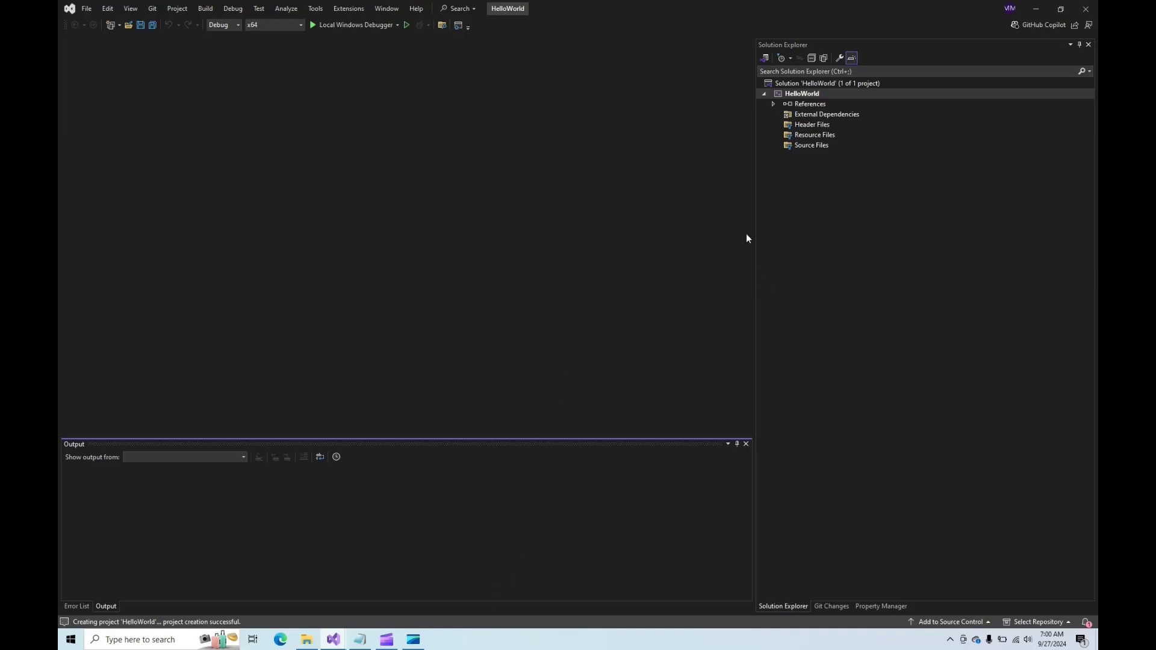
# Add a new source file named HelloWorld.cpp to the project's Source Files.
pyautogui.rightClick(805, 147)
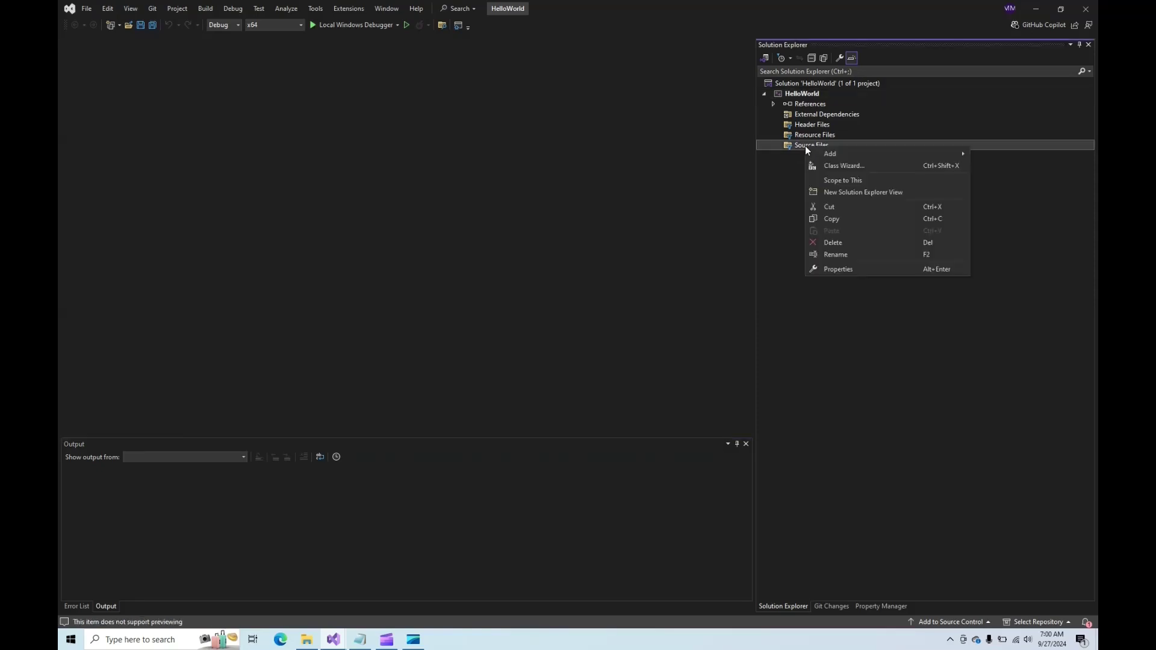
pyautogui.moveTo(832, 151)
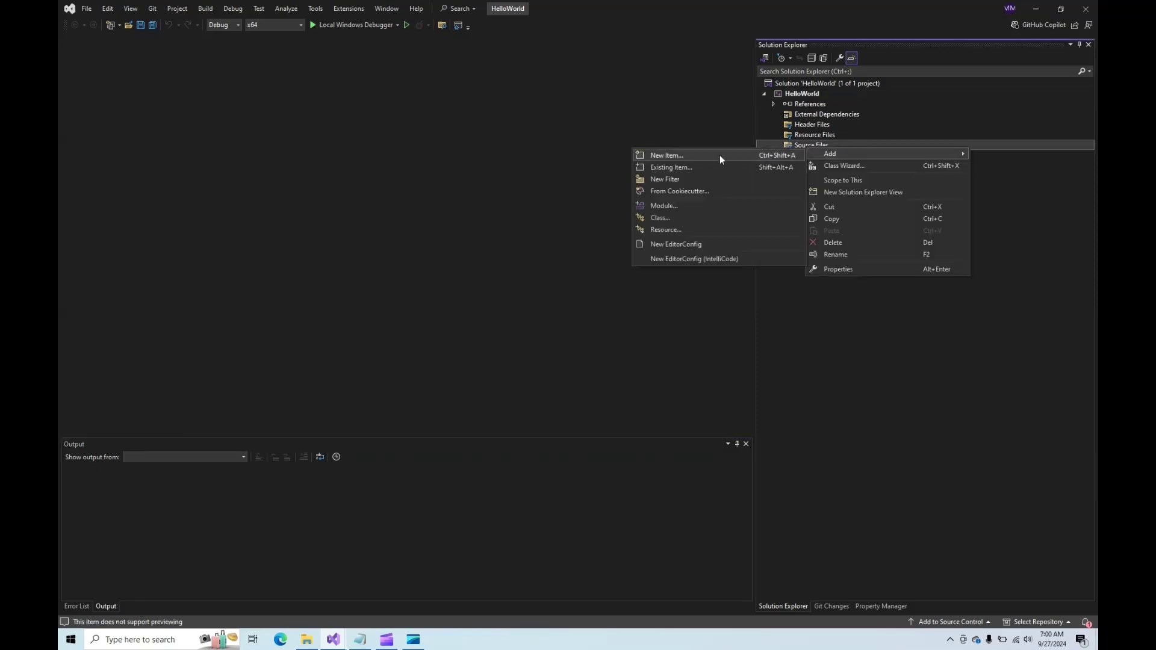
pyautogui.click(705, 154)
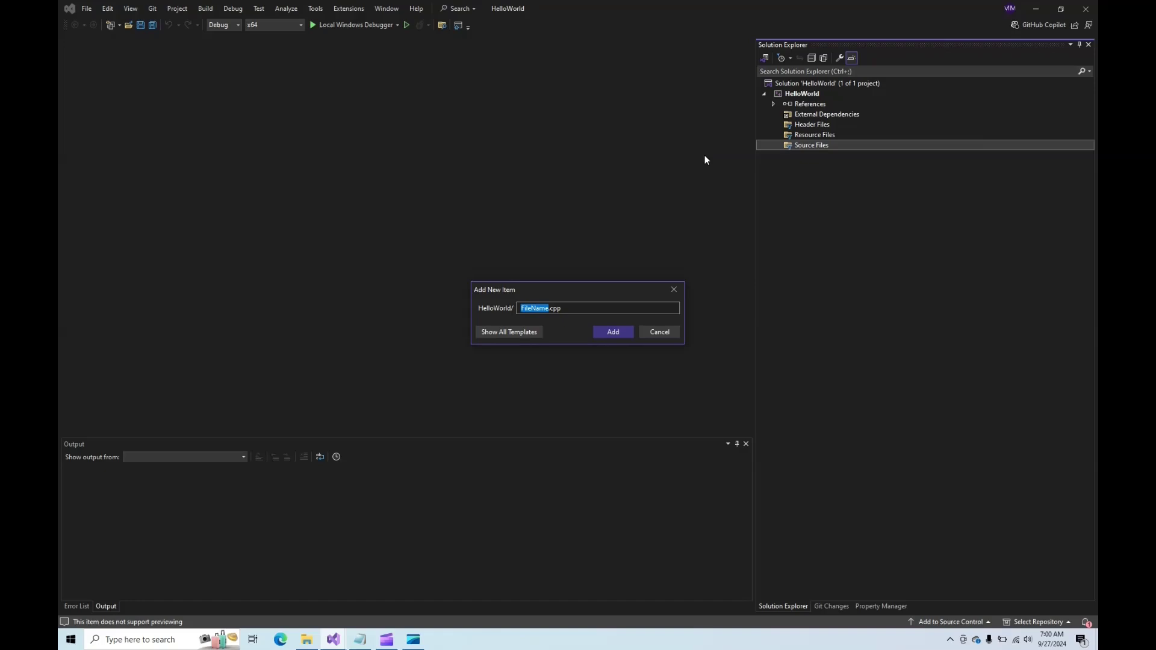
pyautogui.write('HelloWorld')
pyautogui.click(615, 333)
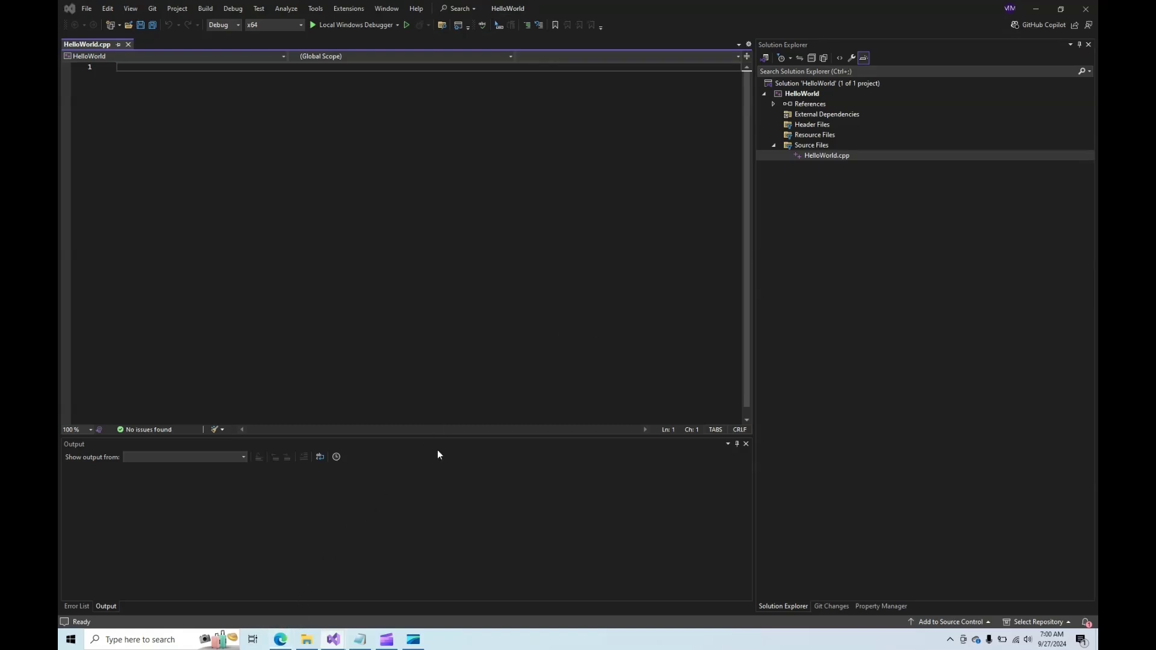
# Switch to the browser, open the Hello World in wxWidgets page and copy the entire example program.
pyautogui.hotkey('alt', 'Tab')
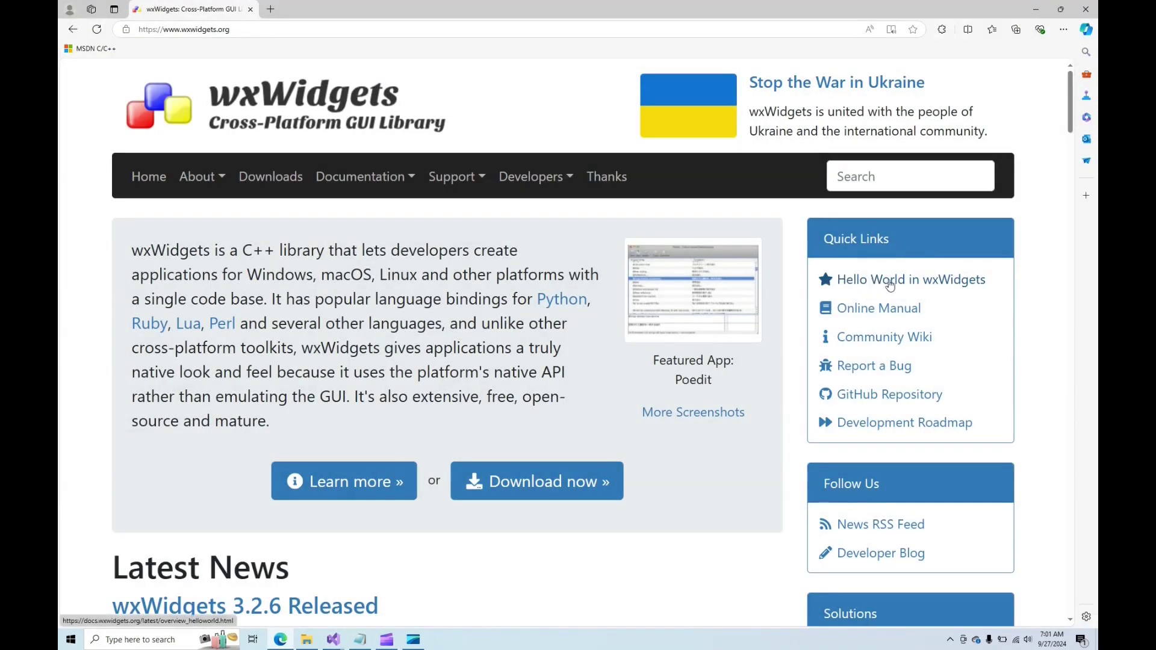
pyautogui.click(966, 285)
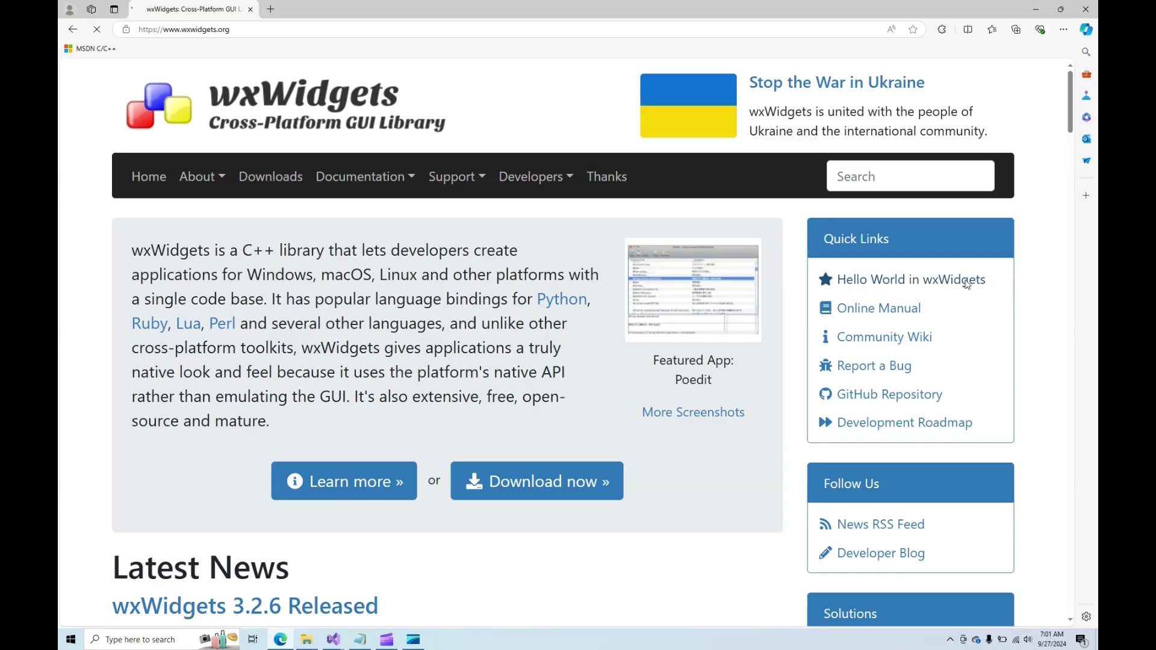
pyautogui.scroll(-3, 472, 300)
pyautogui.scroll(-12, 472, 300)
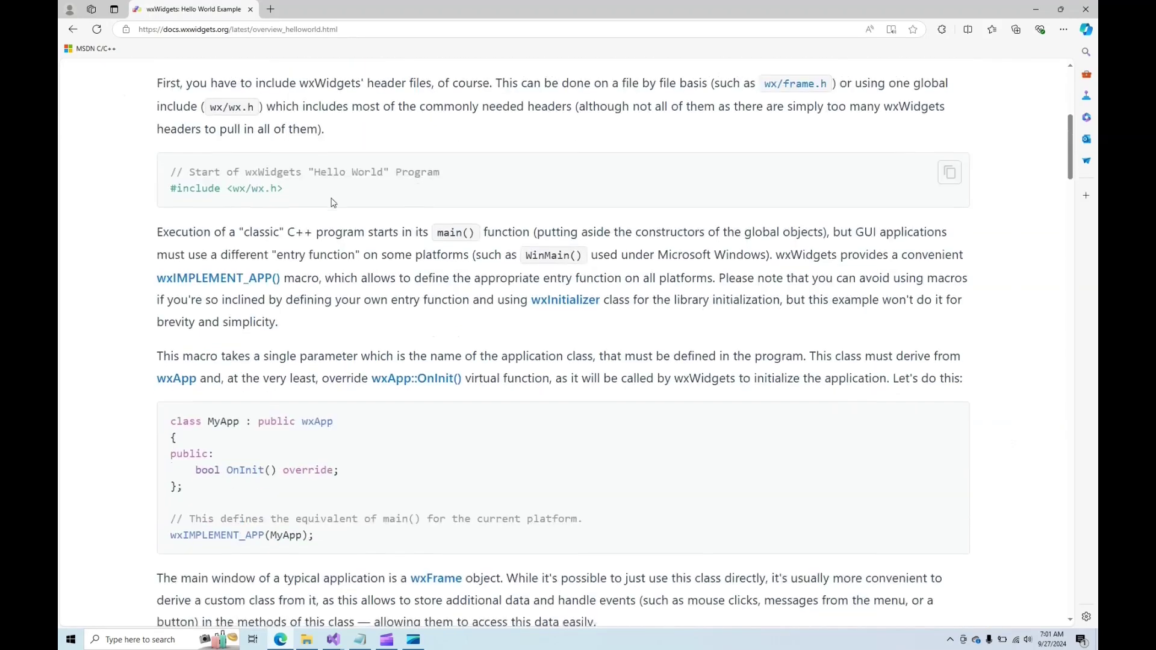
pyautogui.scroll(-15, 341, 198)
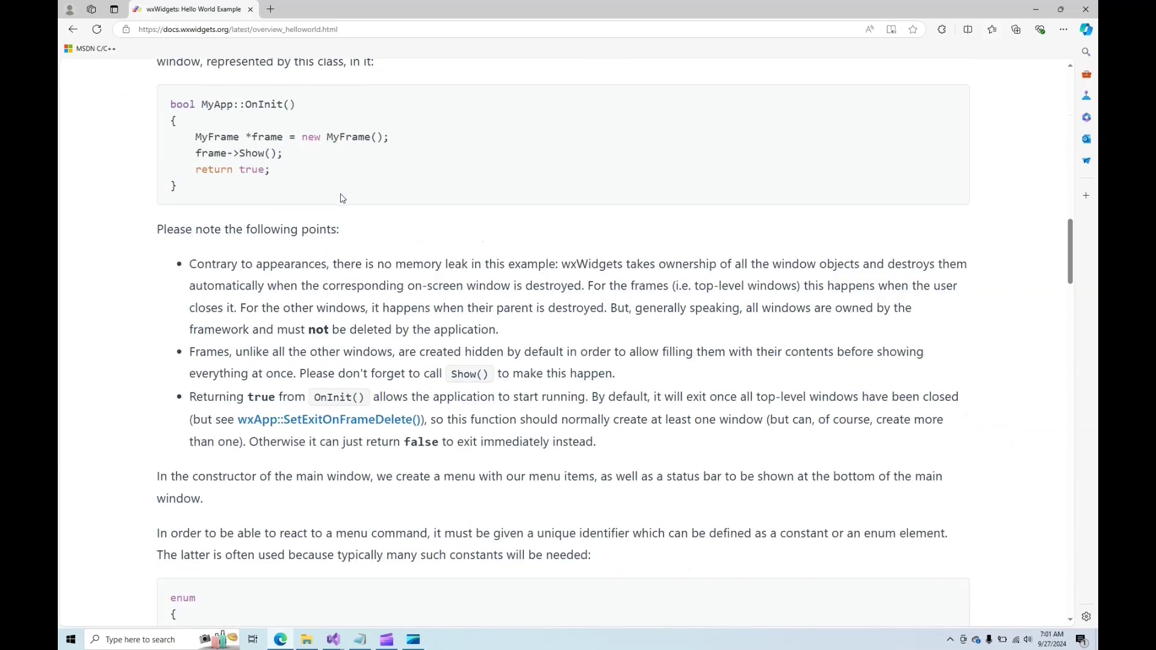
pyautogui.scroll(-15, 341, 198)
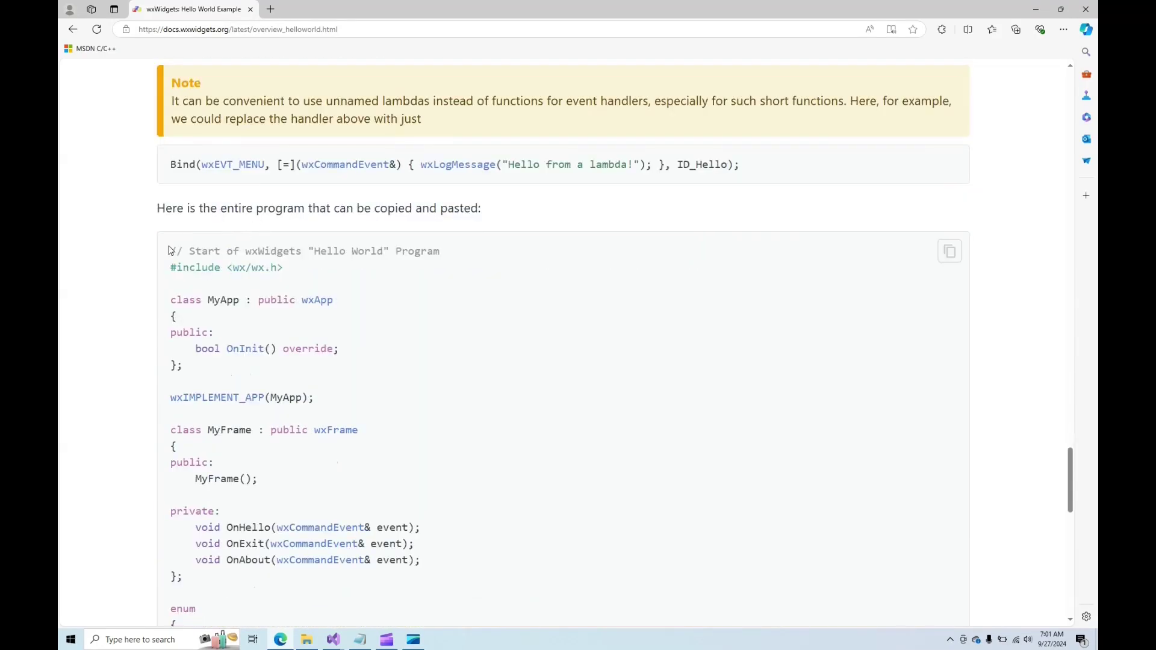
pyautogui.moveTo(171, 250); pyautogui.dragTo(304, 596)
# Return to the HelloWorld project in Visual Studio, paste the copied program into HelloWorld.cpp and save the file.
pyautogui.moveTo(333, 640)
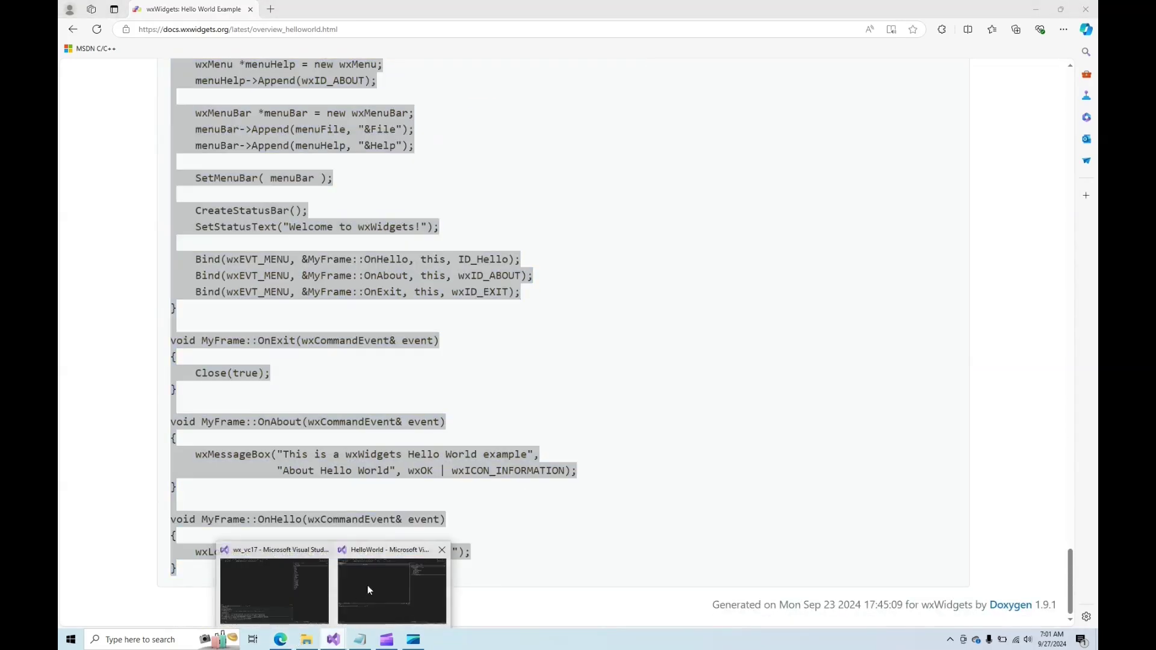
pyautogui.click(367, 585)
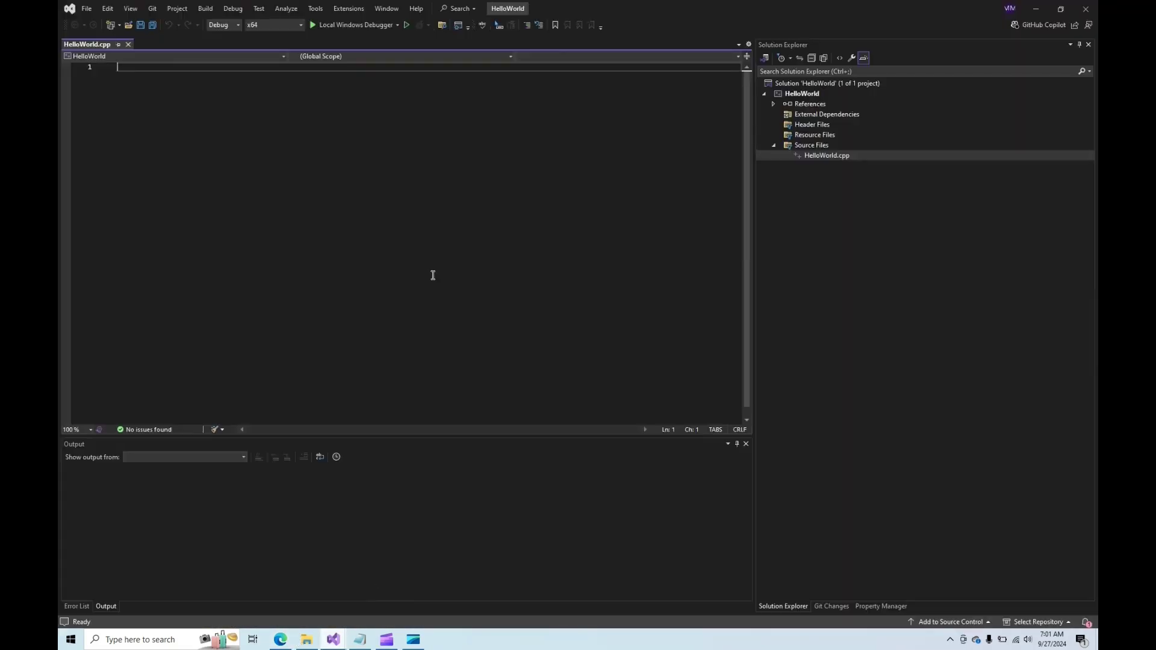
pyautogui.hotkey('ctrl', 'v')
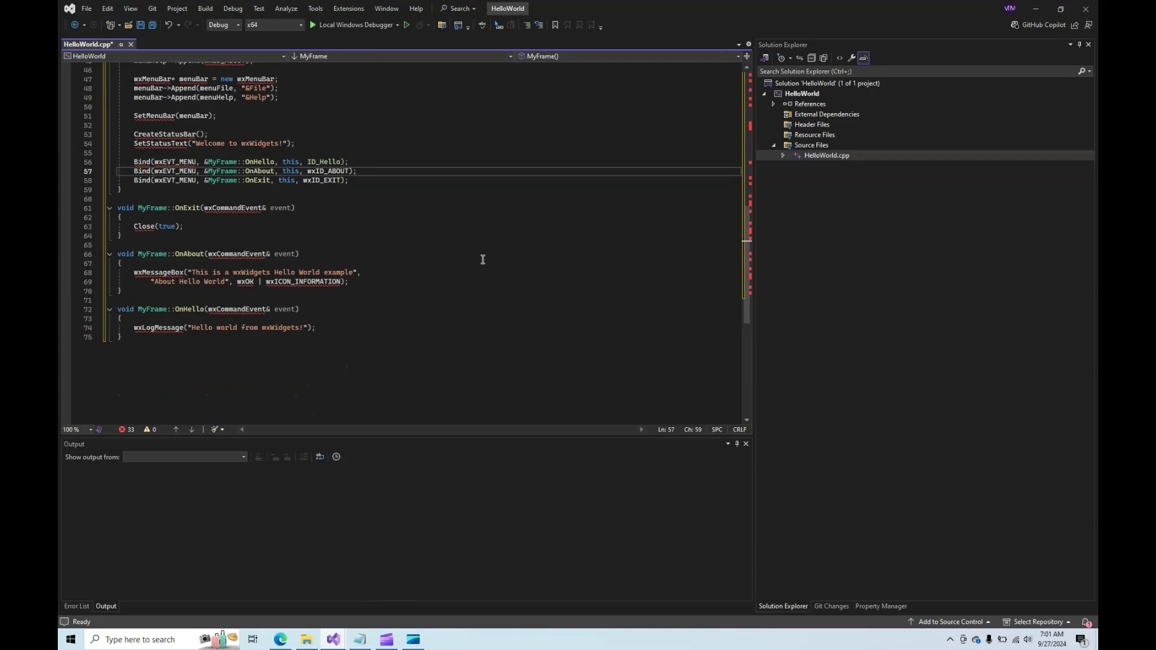
pyautogui.click(483, 260)
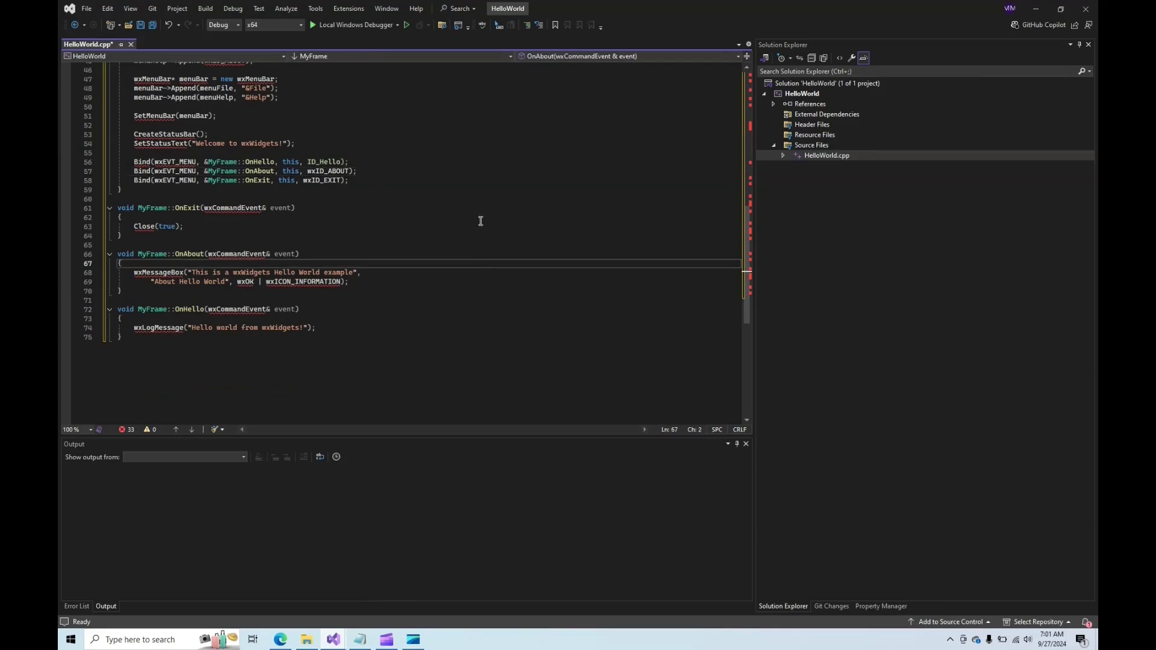
pyautogui.hotkey('ctrl', 's')
# Build the HelloWorld project for Debug x64 and review the error list and build output.
pyautogui.hotkey('ctrl', '\\')
pyautogui.hotkey('ctrl', 'e')
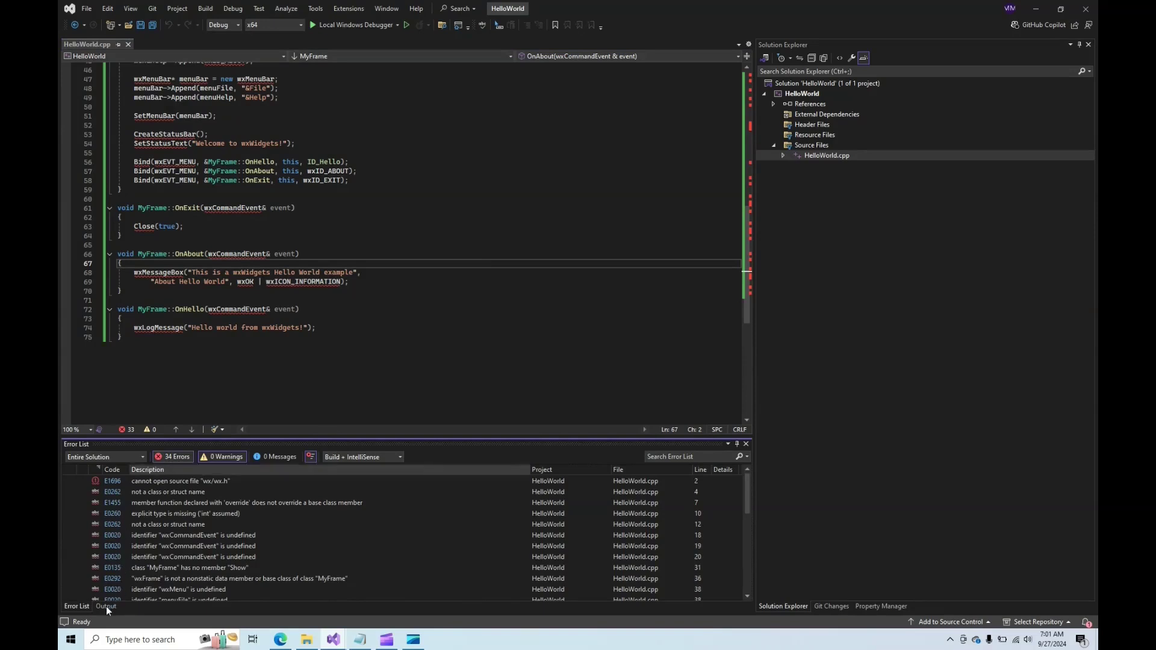
pyautogui.click(122, 601)
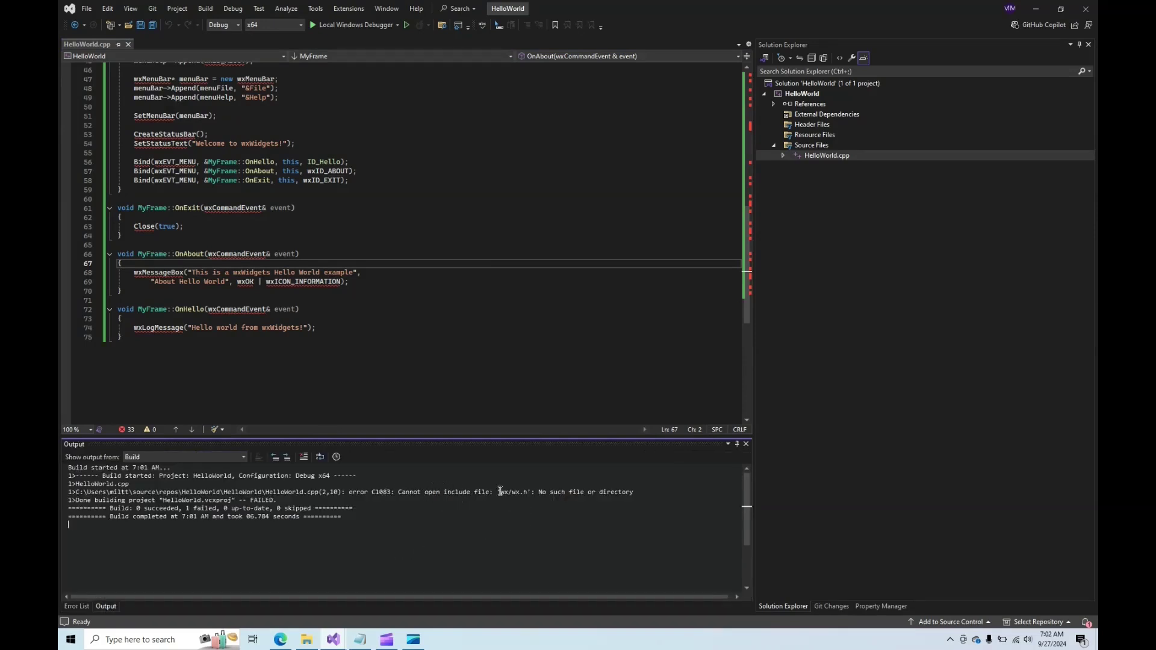
pyautogui.scroll(15, 420, 188)
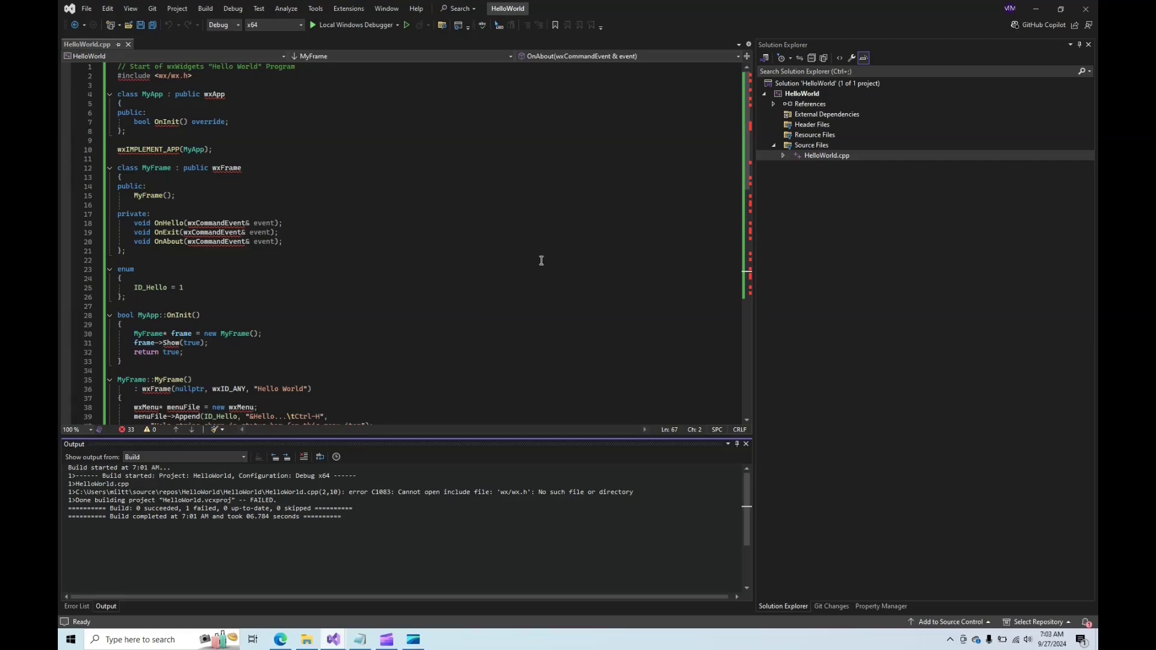
# Show the HelloWorld project's property configurations and remove x86 from the solution platforms.
pyautogui.click(877, 607)
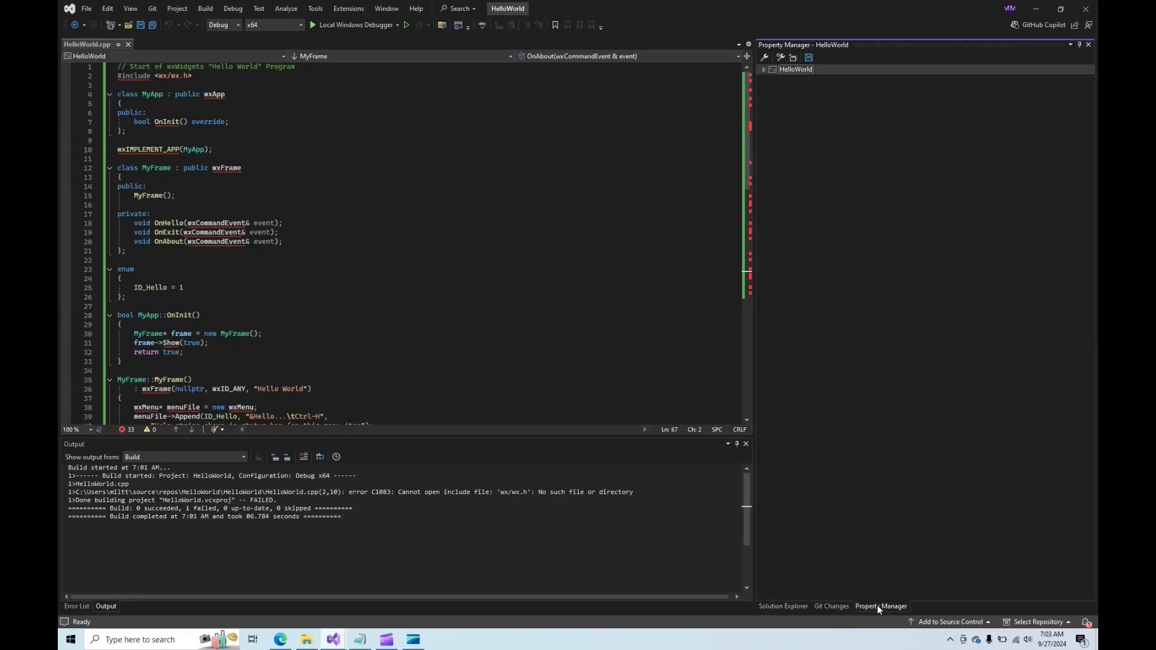
pyautogui.click(763, 70)
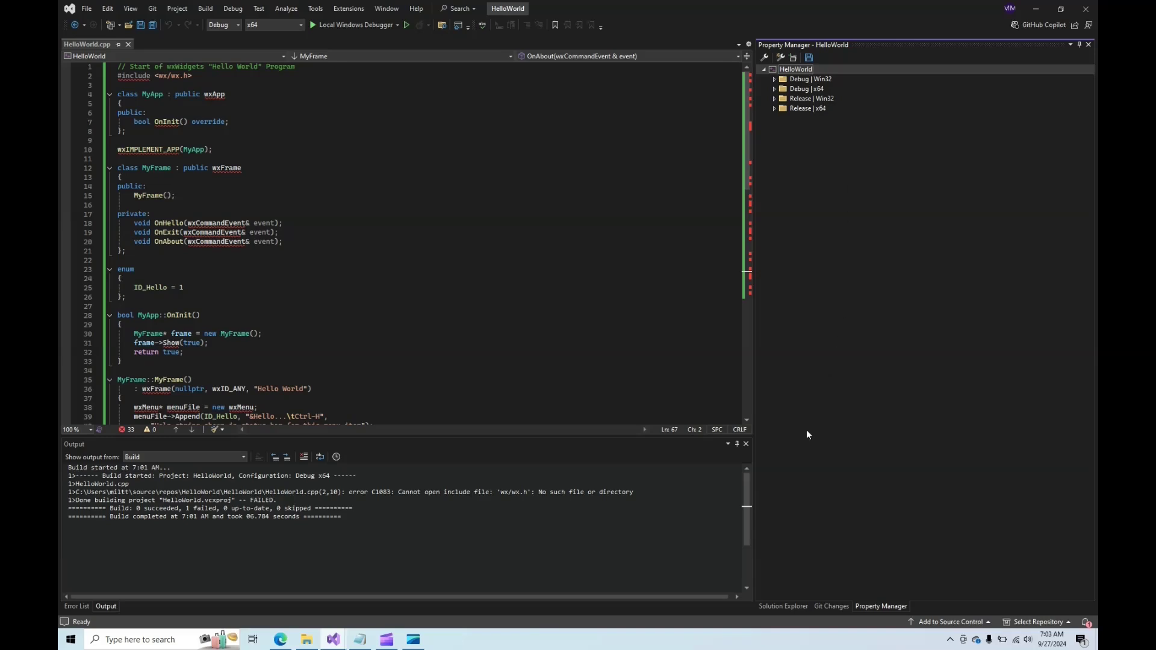
pyautogui.click(269, 26)
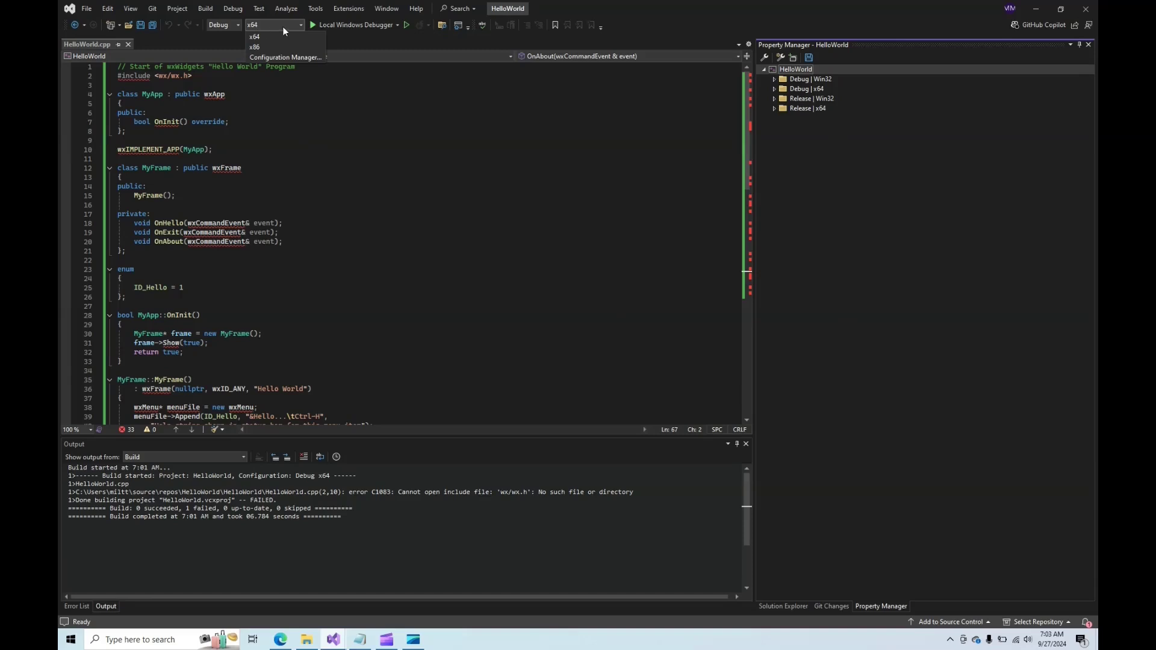
pyautogui.click(270, 56)
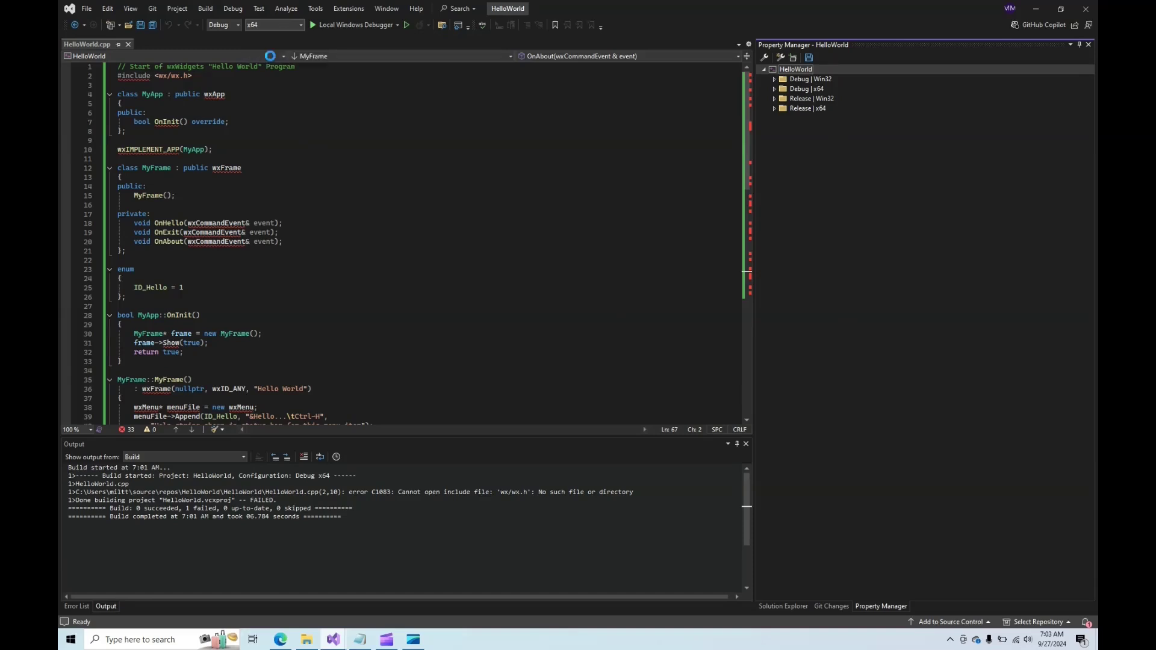
pyautogui.click(611, 230)
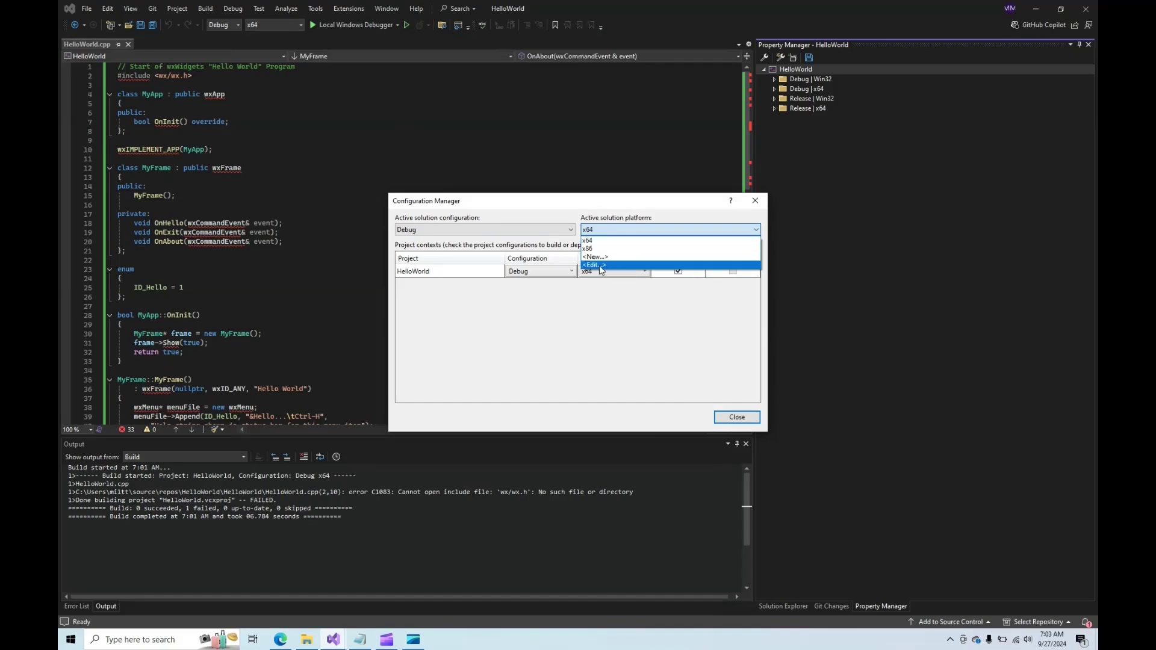
pyautogui.click(600, 265)
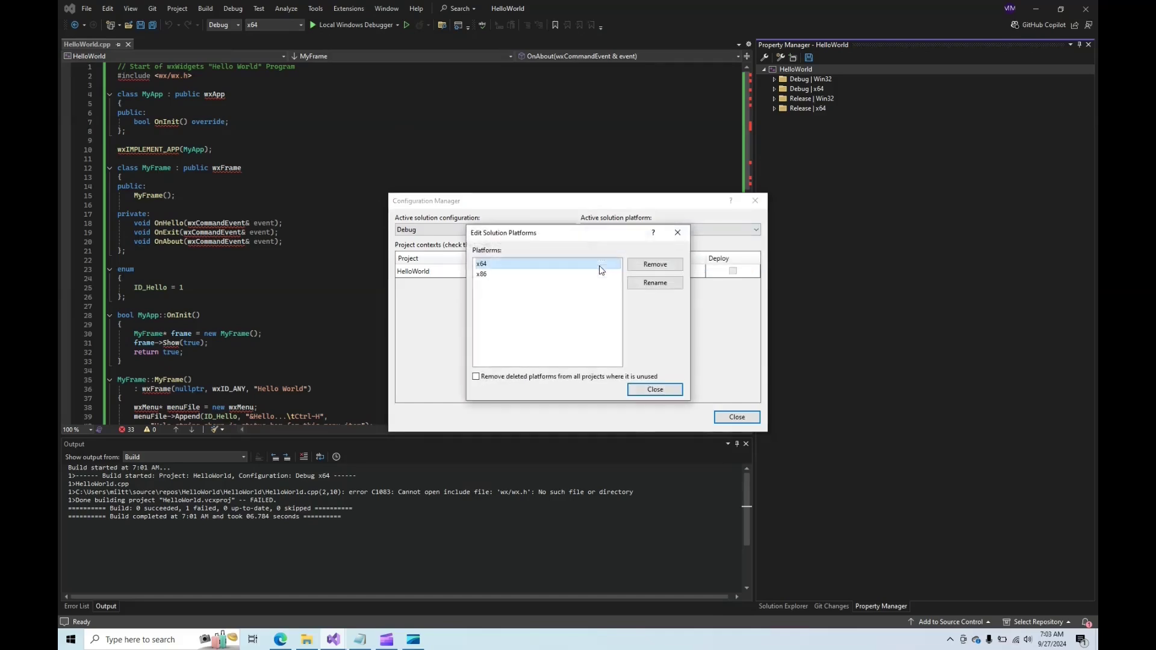
pyautogui.click(483, 275)
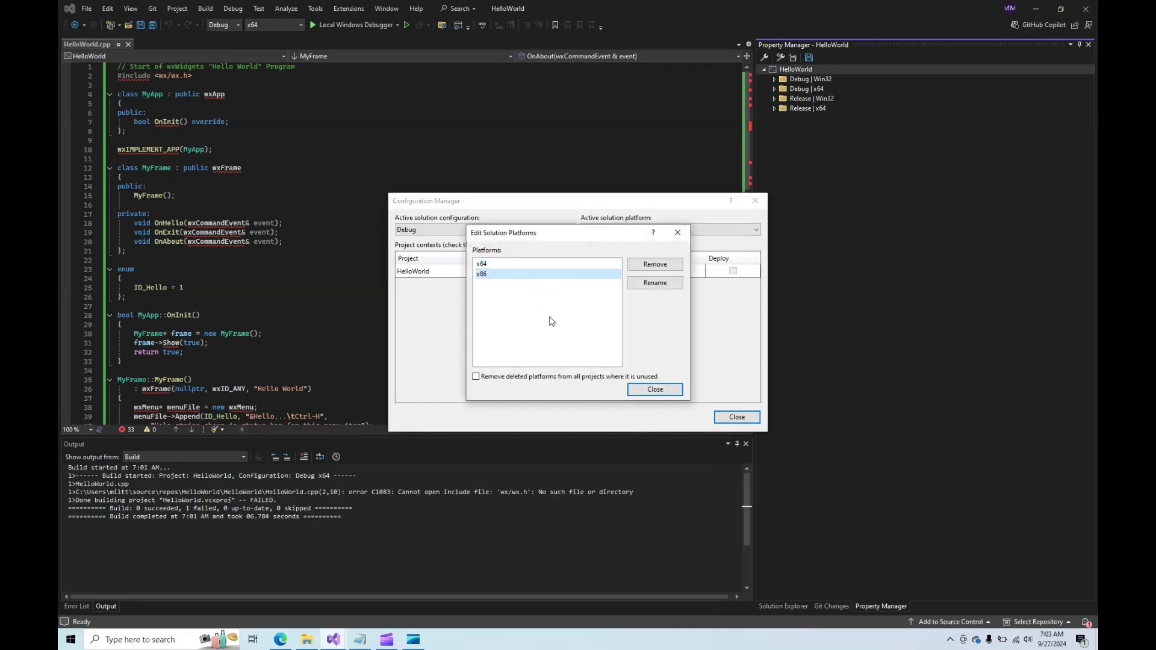
pyautogui.click(658, 270)
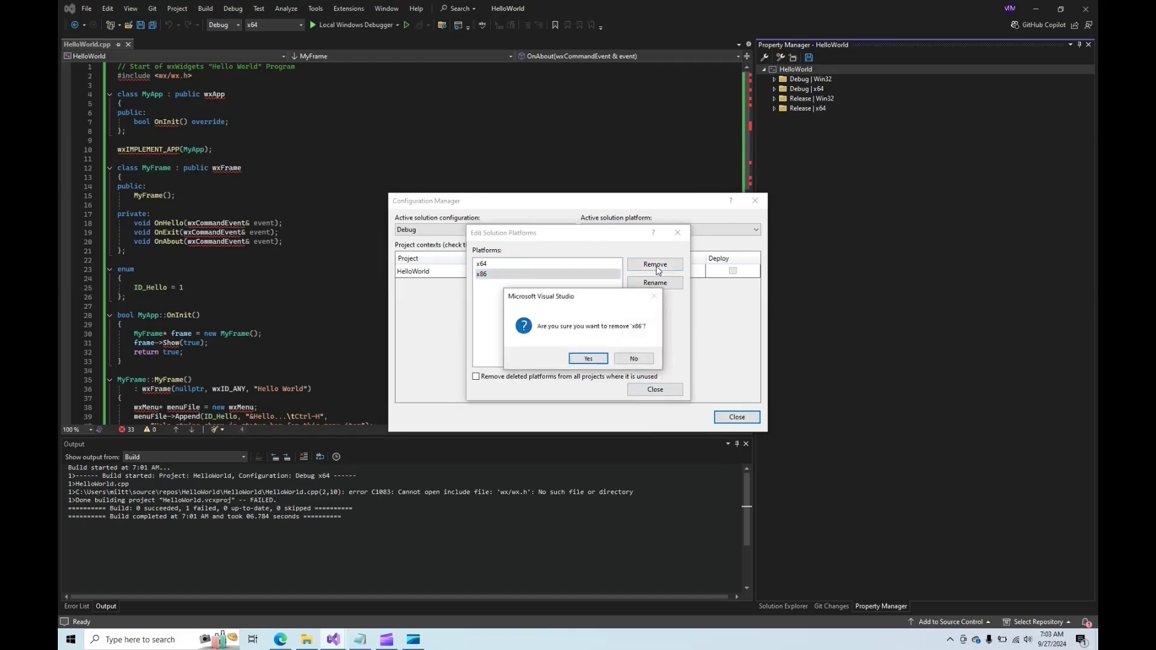
pyautogui.click(590, 359)
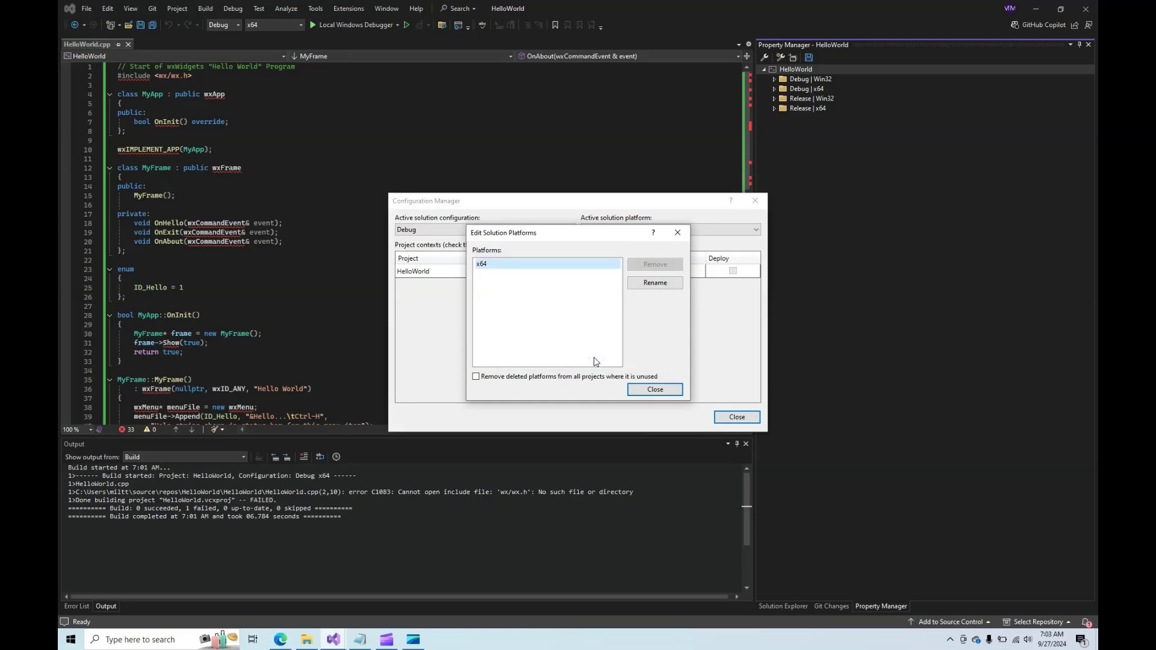
pyautogui.click(637, 391)
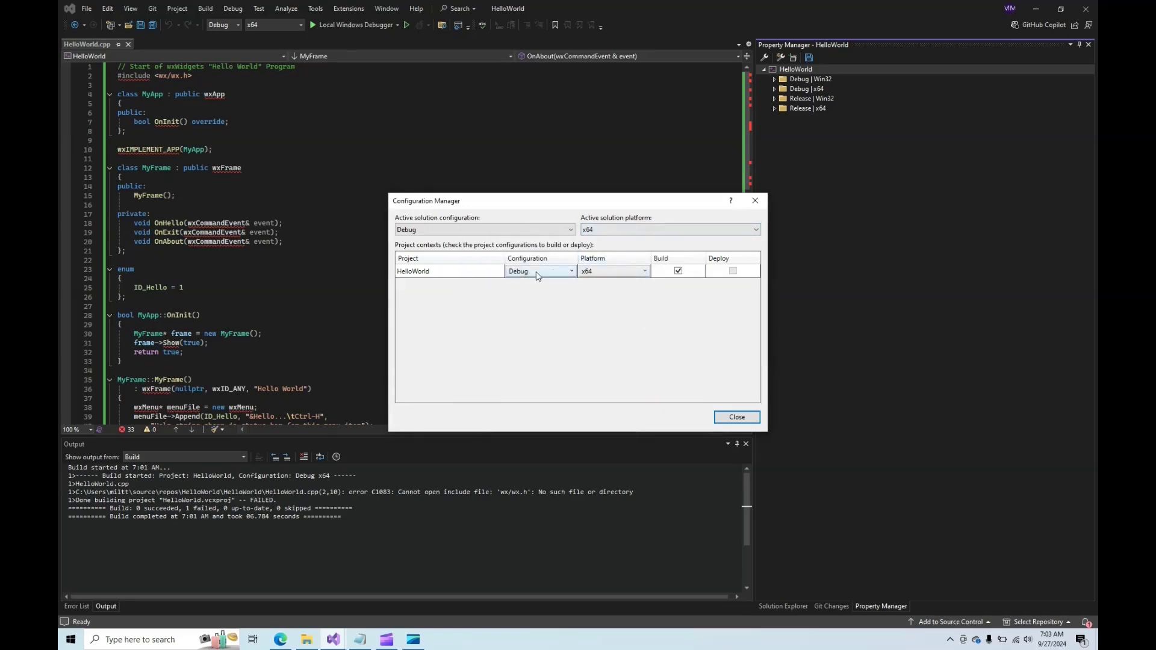
# Remove the Win32 platform from the HelloWorld project and check the remaining project and solution platforms.
pyautogui.click(609, 274)
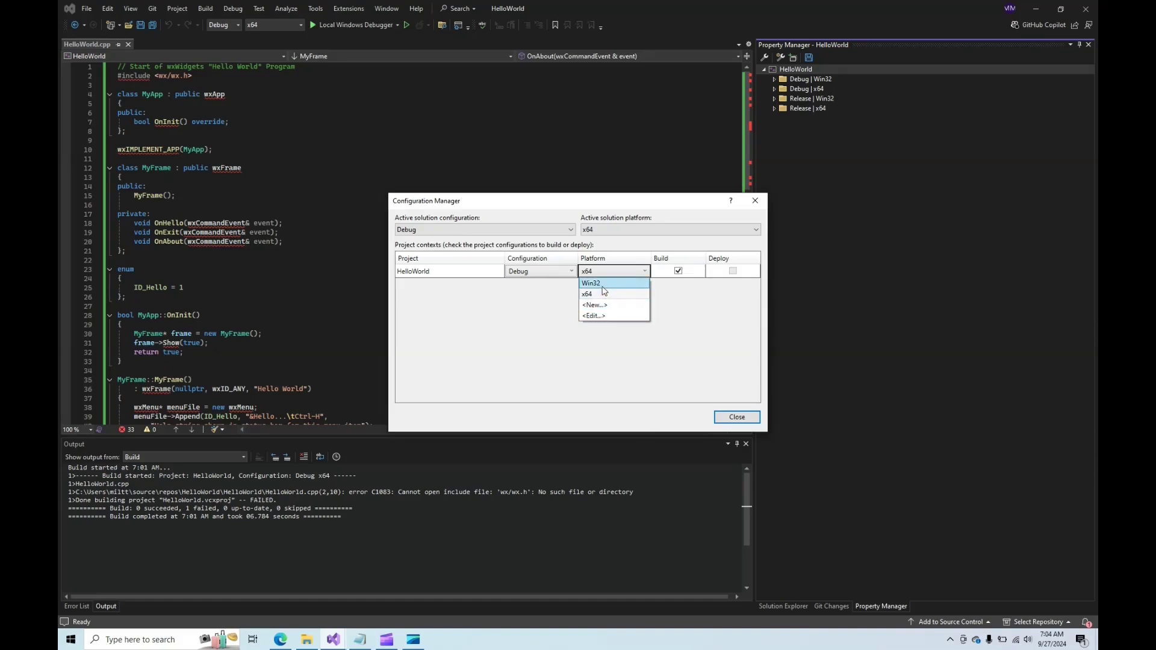
pyautogui.click(603, 316)
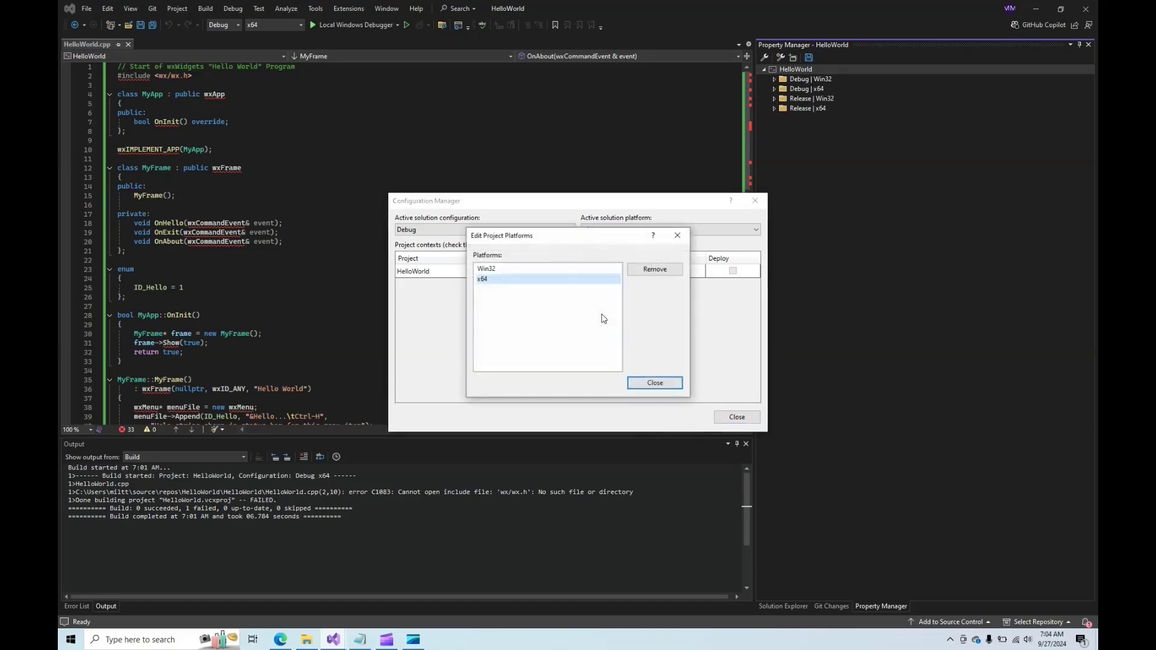
pyautogui.click(508, 270)
pyautogui.click(642, 269)
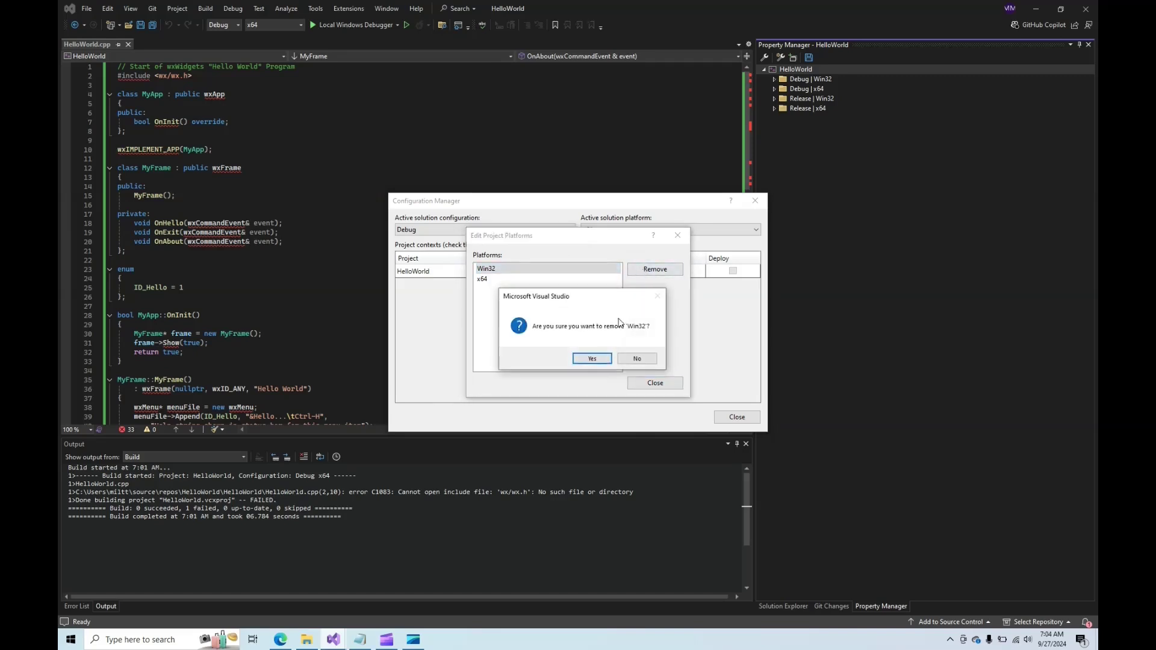
pyautogui.click(592, 359)
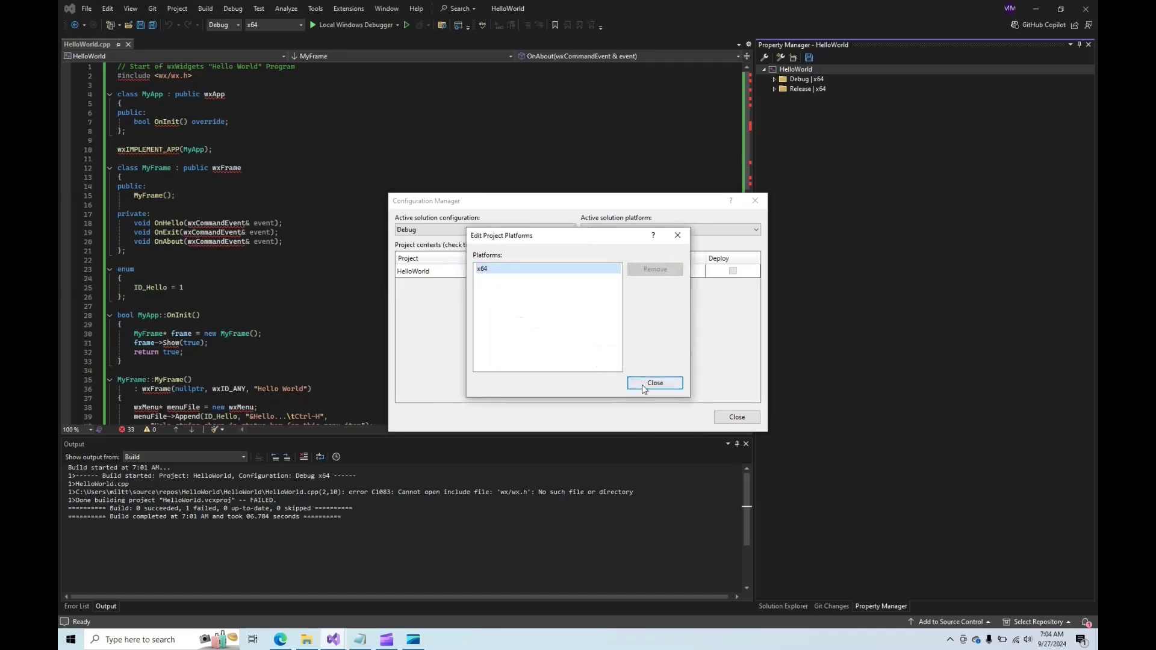
pyautogui.click(655, 383)
pyautogui.click(611, 272)
pyautogui.click(613, 230)
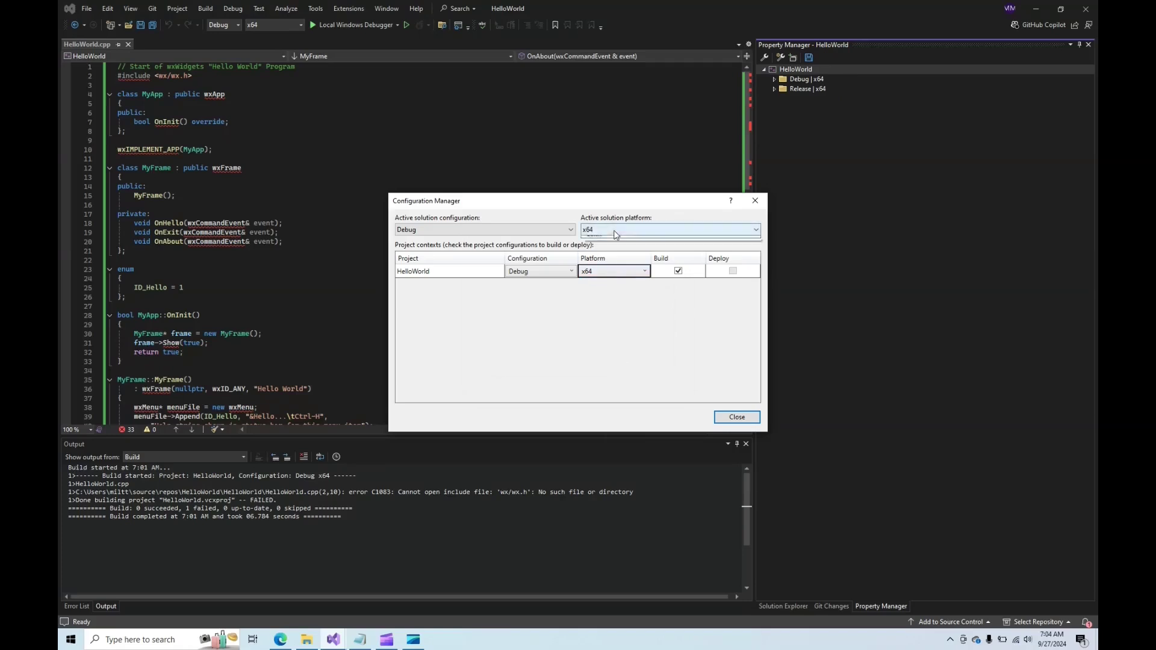
# Check the available active solution platforms and close the Configuration Manager.
pyautogui.click(613, 230)
pyautogui.click(613, 230)
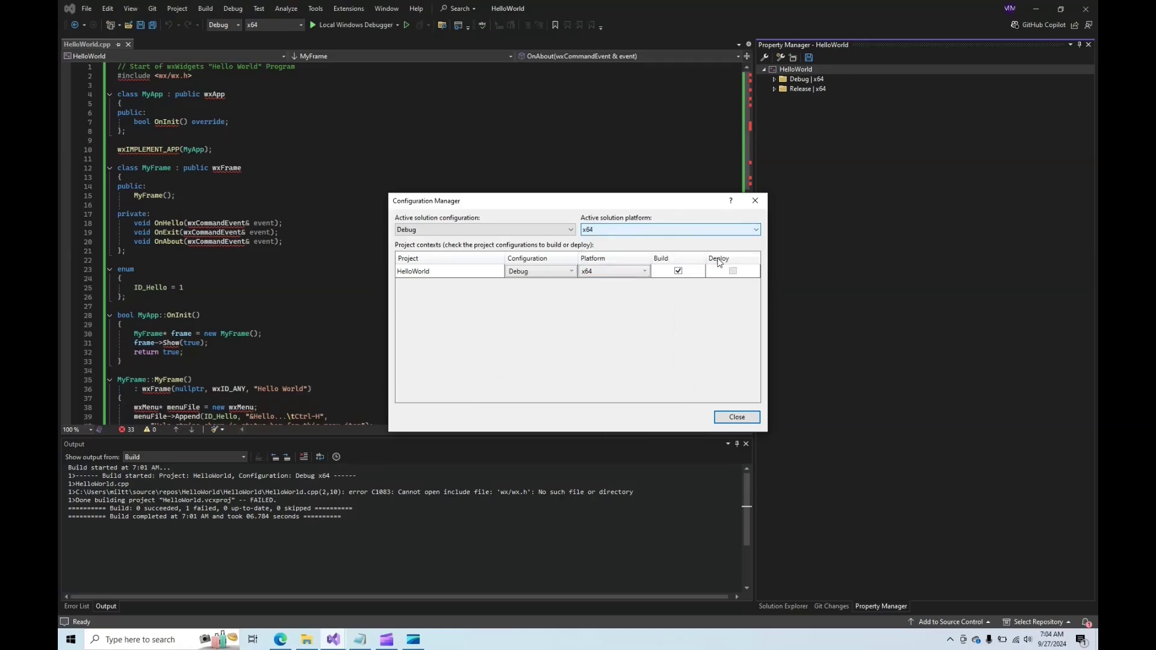
pyautogui.click(726, 418)
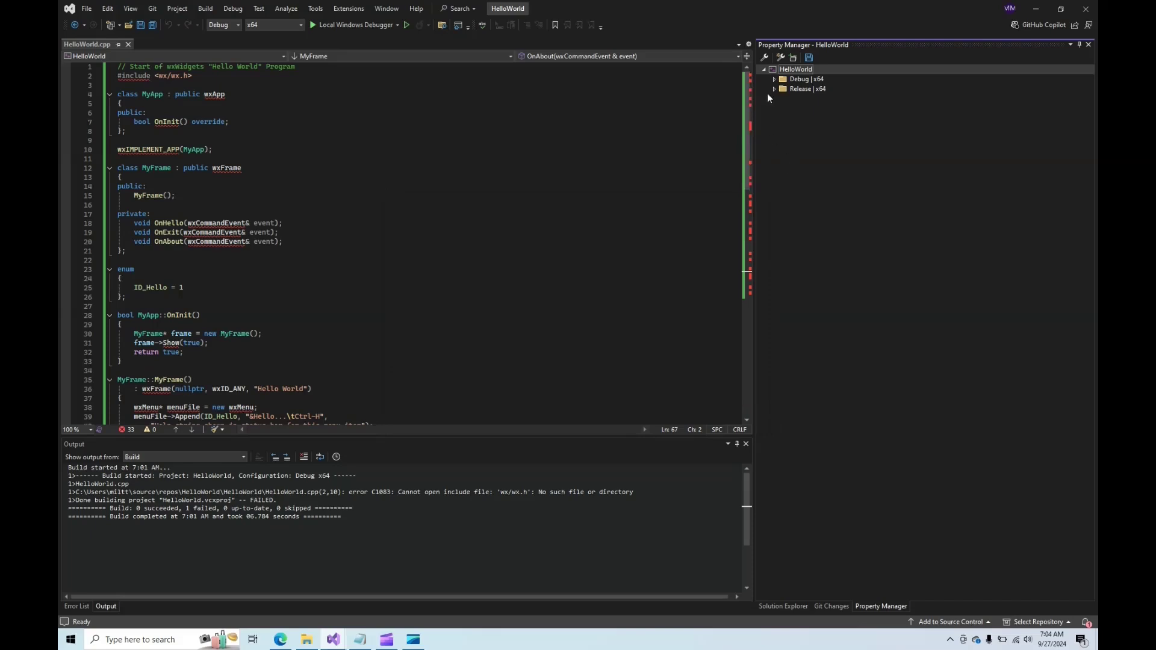
# Add the existing property sheet wxwidgets.props from source\lib\wxWidgets-3.2.6 to the HelloWorld project.
pyautogui.rightClick(800, 70)
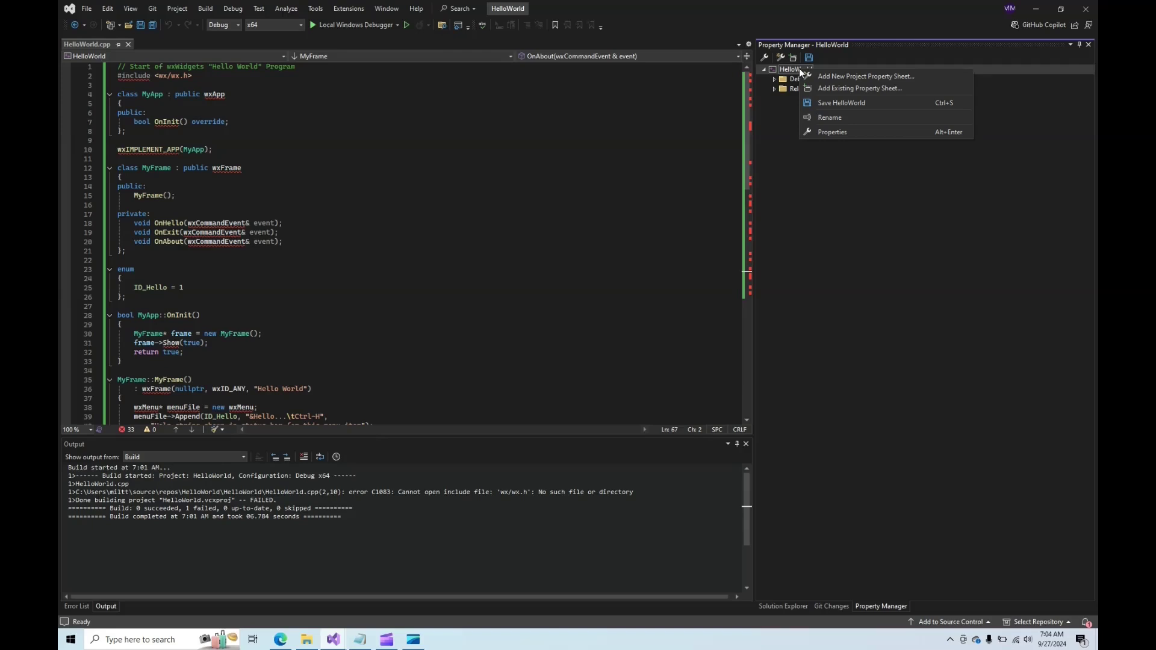
pyautogui.click(895, 89)
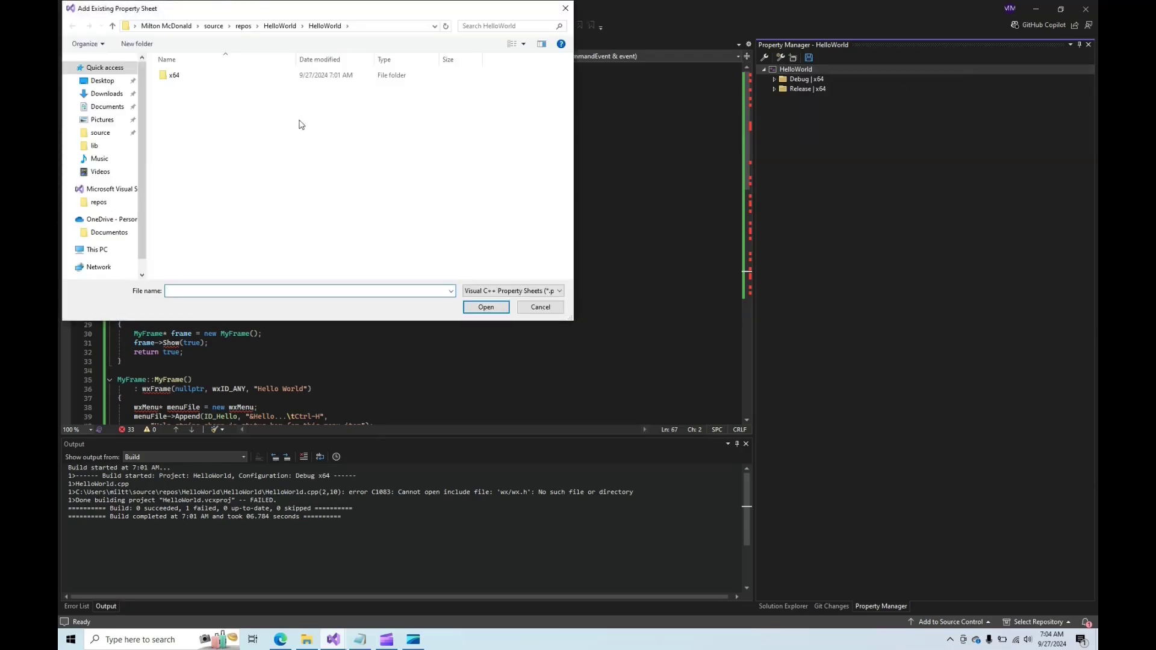
pyautogui.click(86, 147)
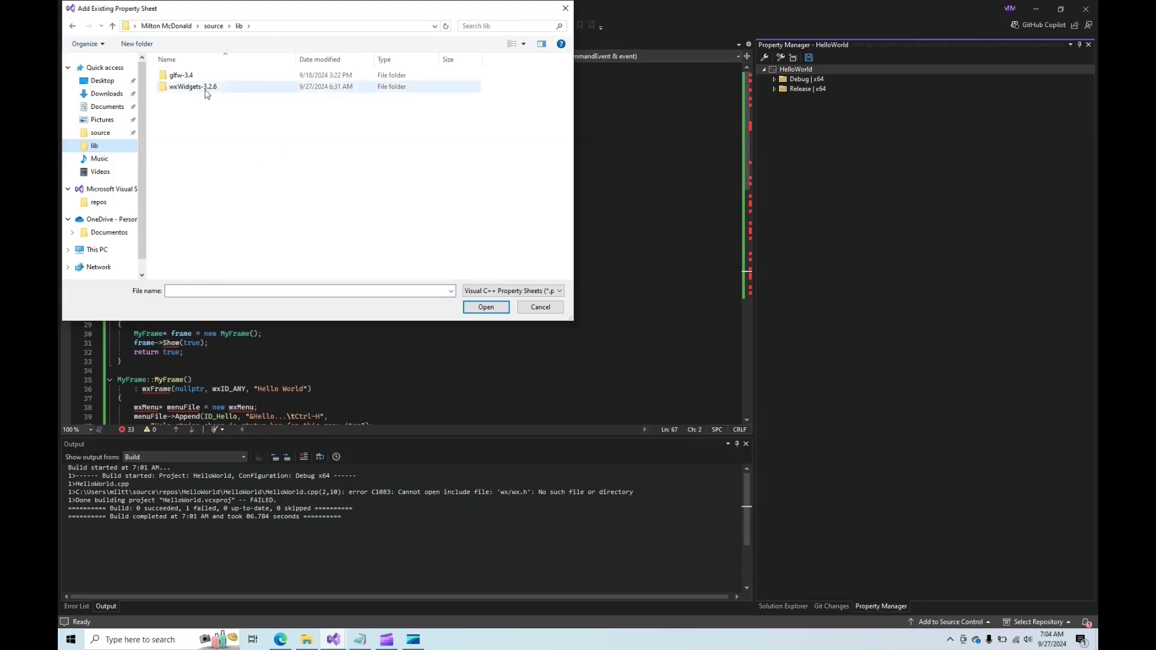
pyautogui.doubleClick(186, 88)
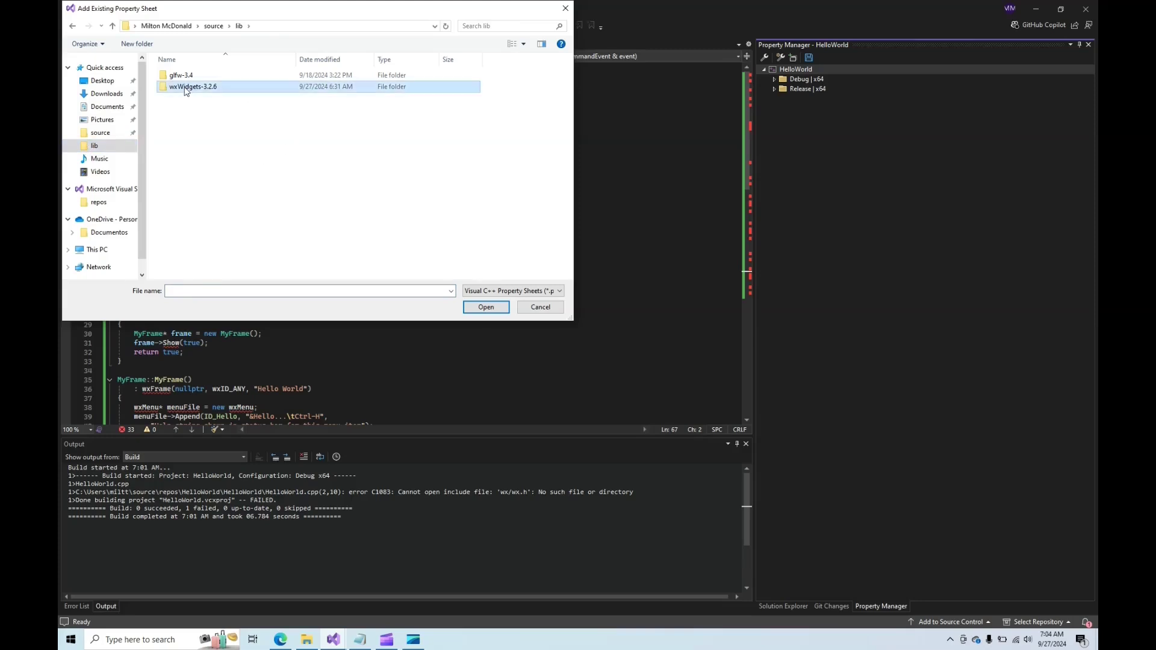
pyautogui.click(173, 259)
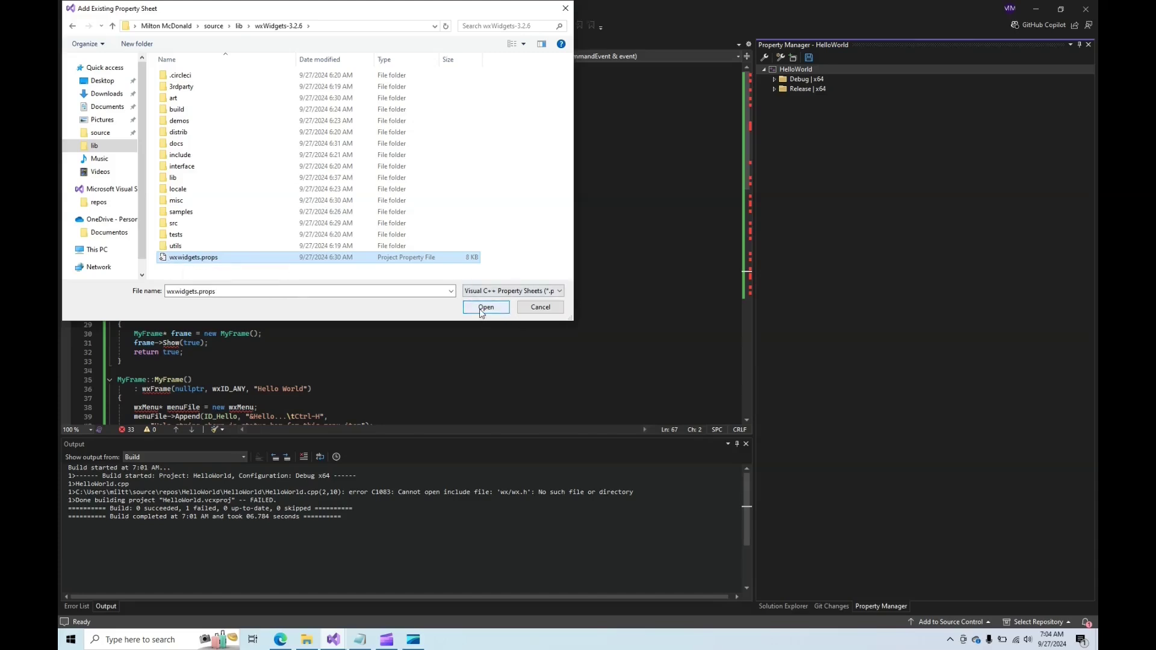
pyautogui.click(485, 310)
# Expand the Debug | x64 and Release | x64 configurations and check each for the wxWidgets property sheet.
pyautogui.click(775, 79)
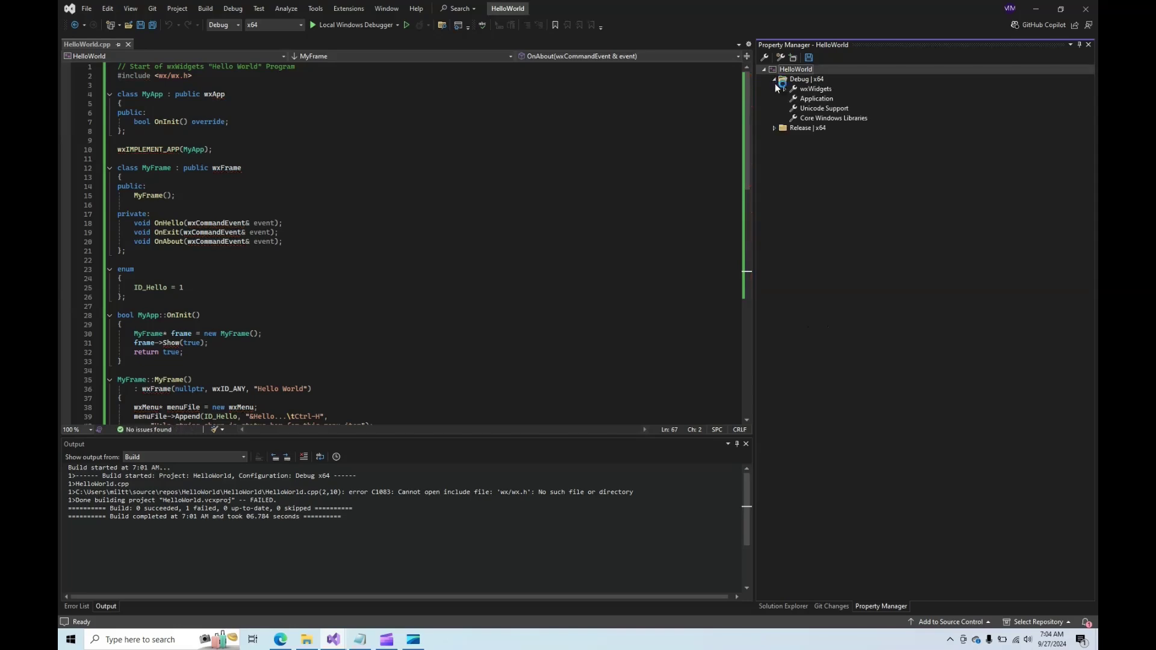
pyautogui.click(775, 129)
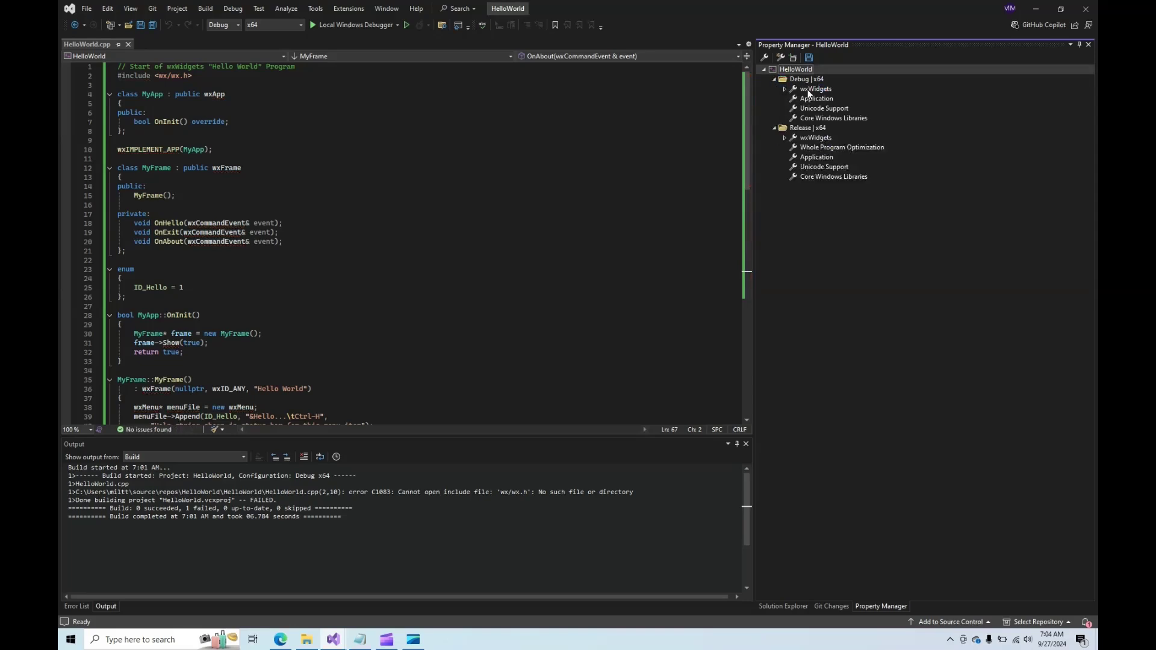
pyautogui.click(808, 91)
pyautogui.click(815, 138)
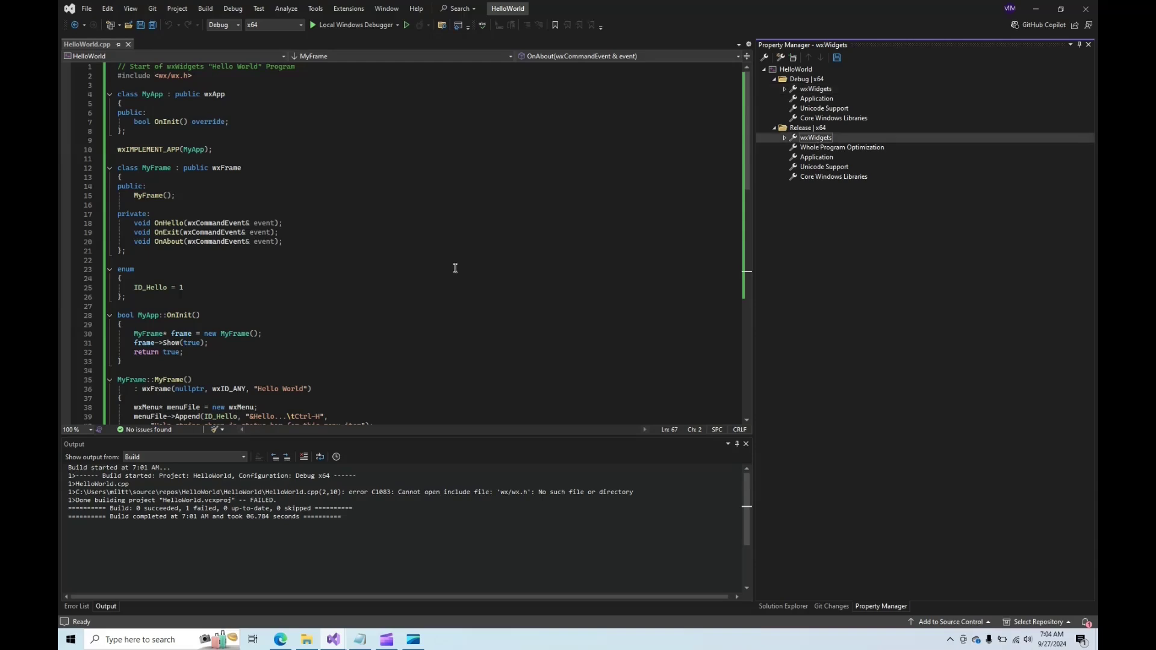
# Look through the code in HelloWorld.cpp and build the HelloWorld project for Debug x64.
pyautogui.click(375, 270)
pyautogui.scroll(-3, 272, 205)
pyautogui.scroll(-15, 272, 204)
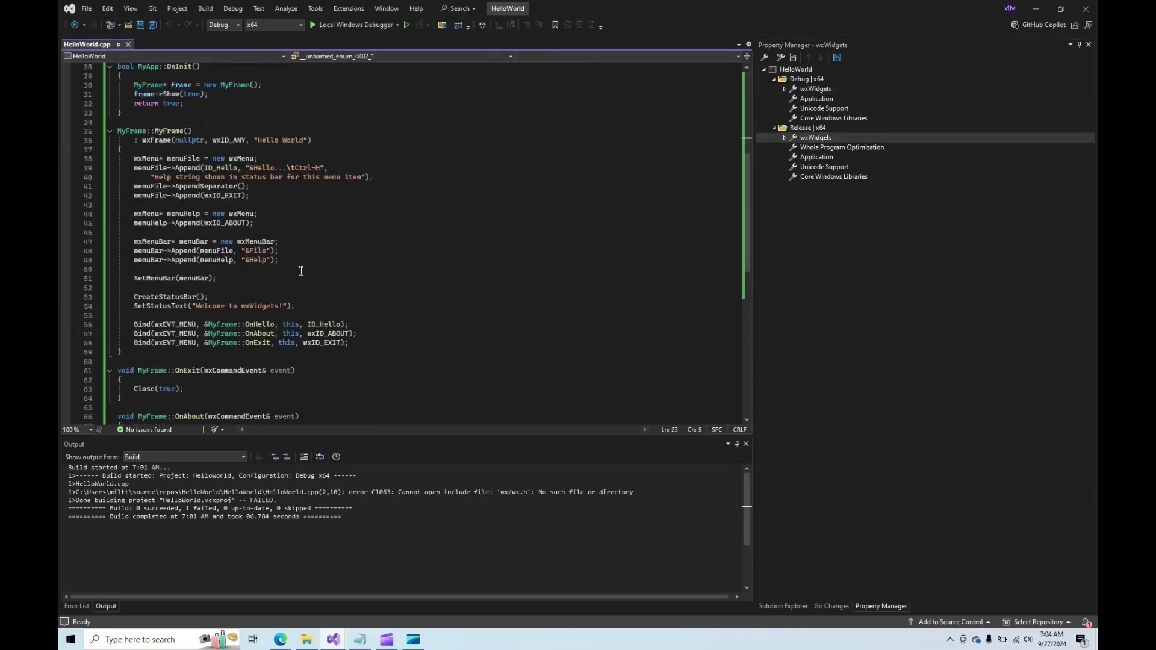
pyautogui.scroll(10, 299, 270)
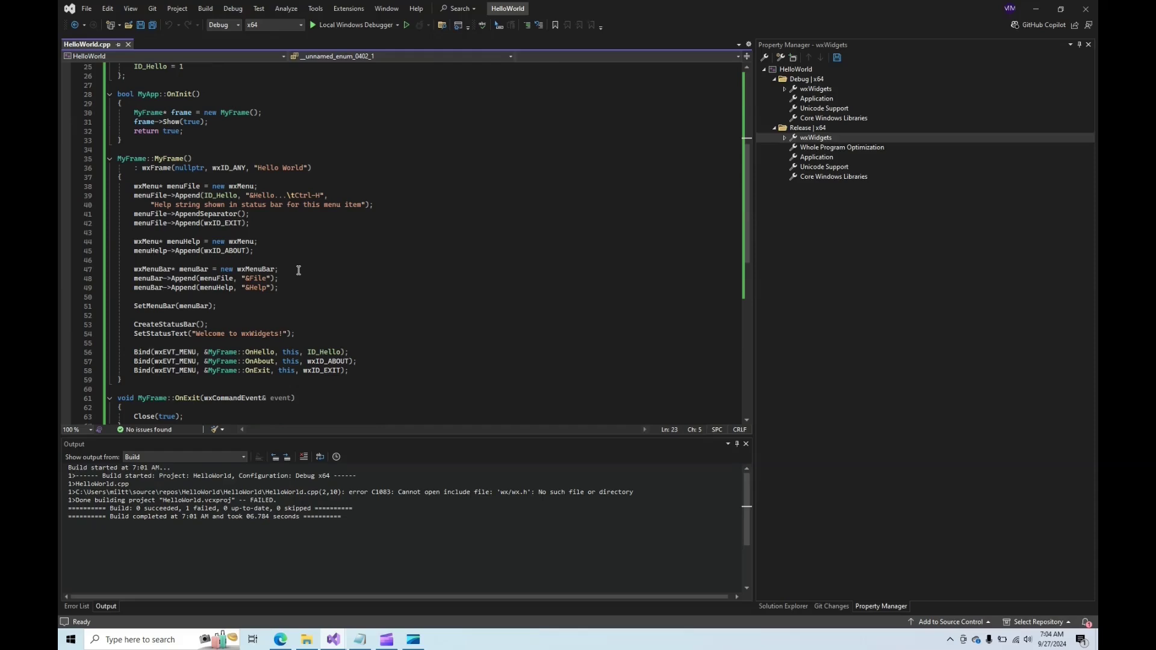
pyautogui.scroll(8, 299, 270)
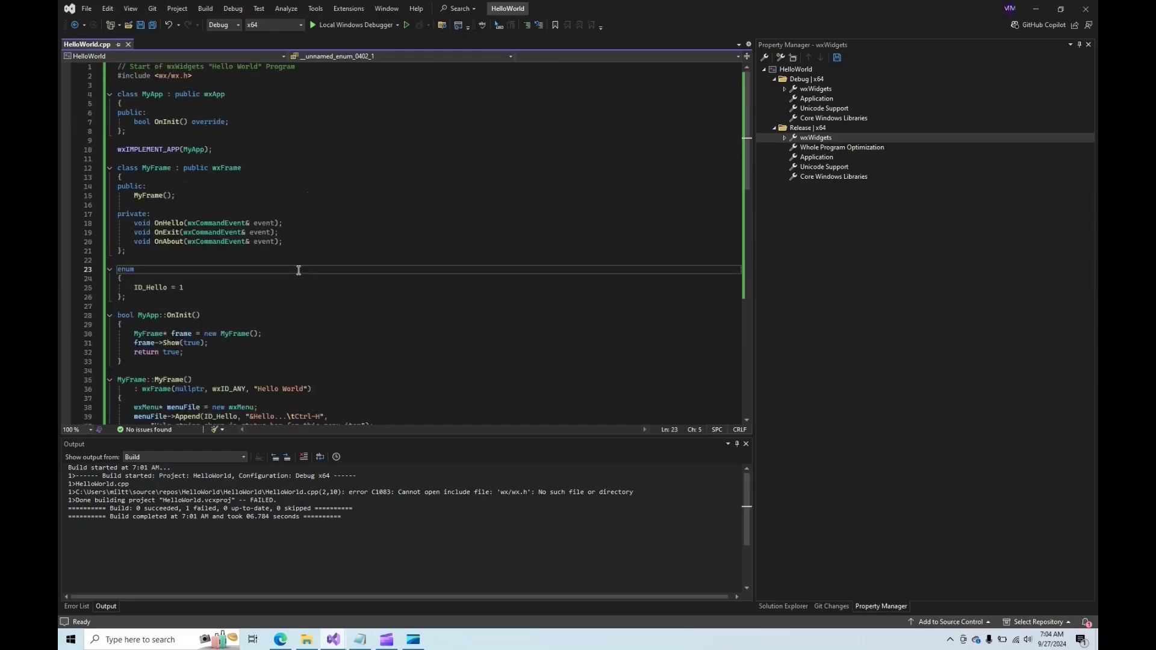
pyautogui.click(436, 201)
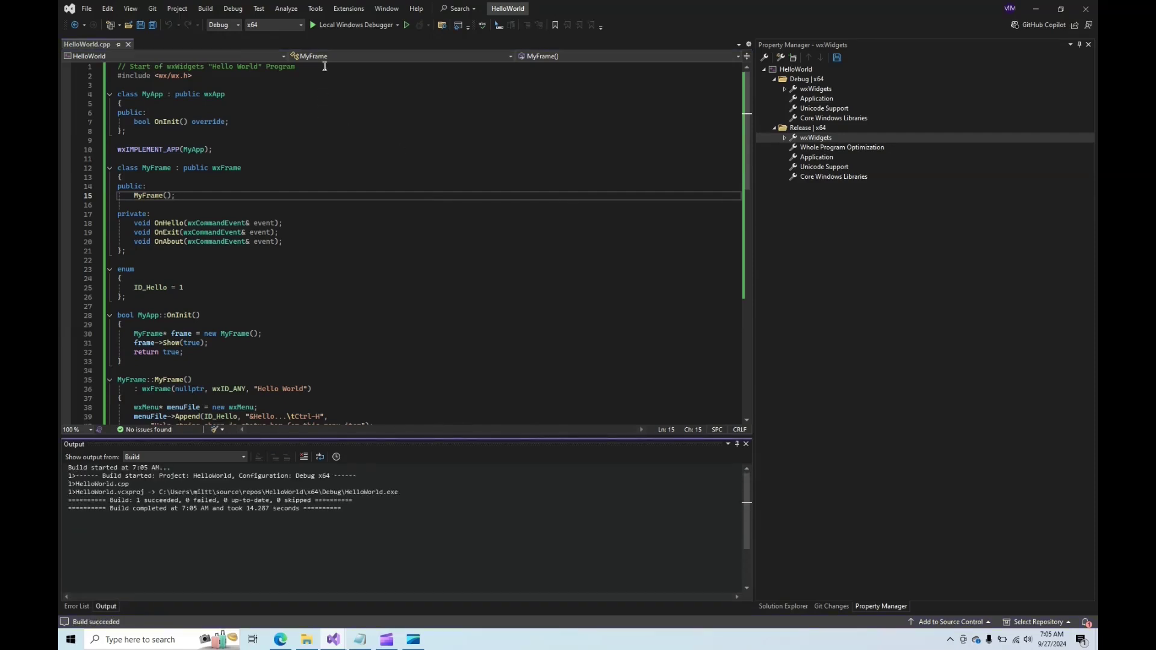
# Run HelloWorld in the Local Windows Debugger and dismiss the missing-DLL system errors.
pyautogui.click(313, 24)
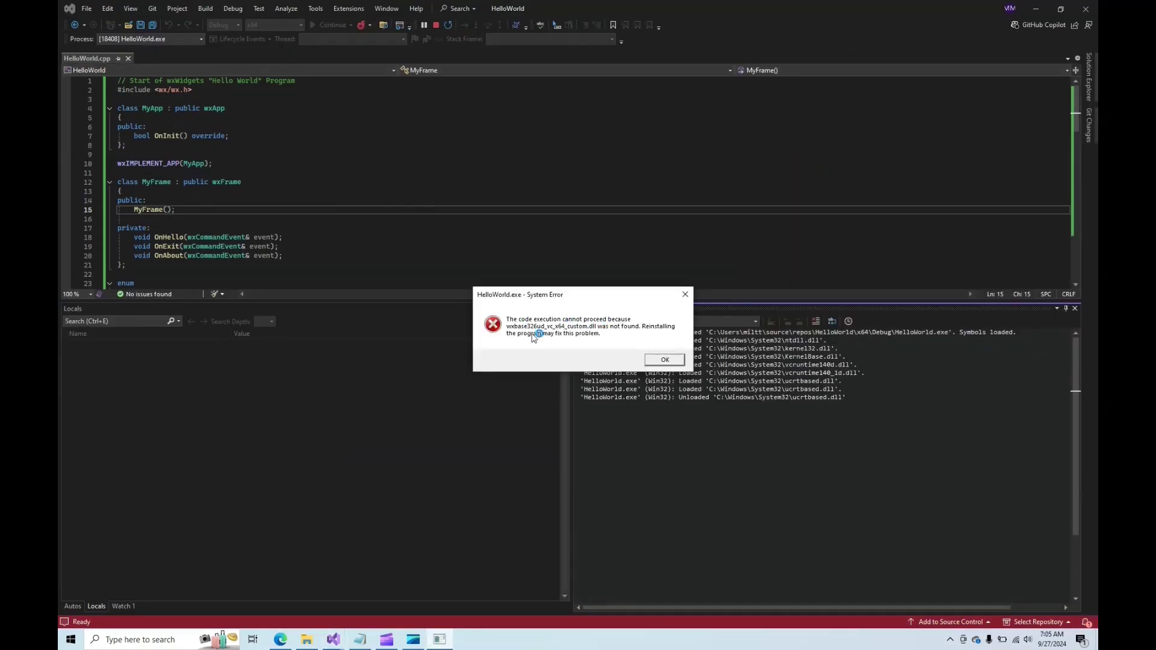
pyautogui.click(664, 361)
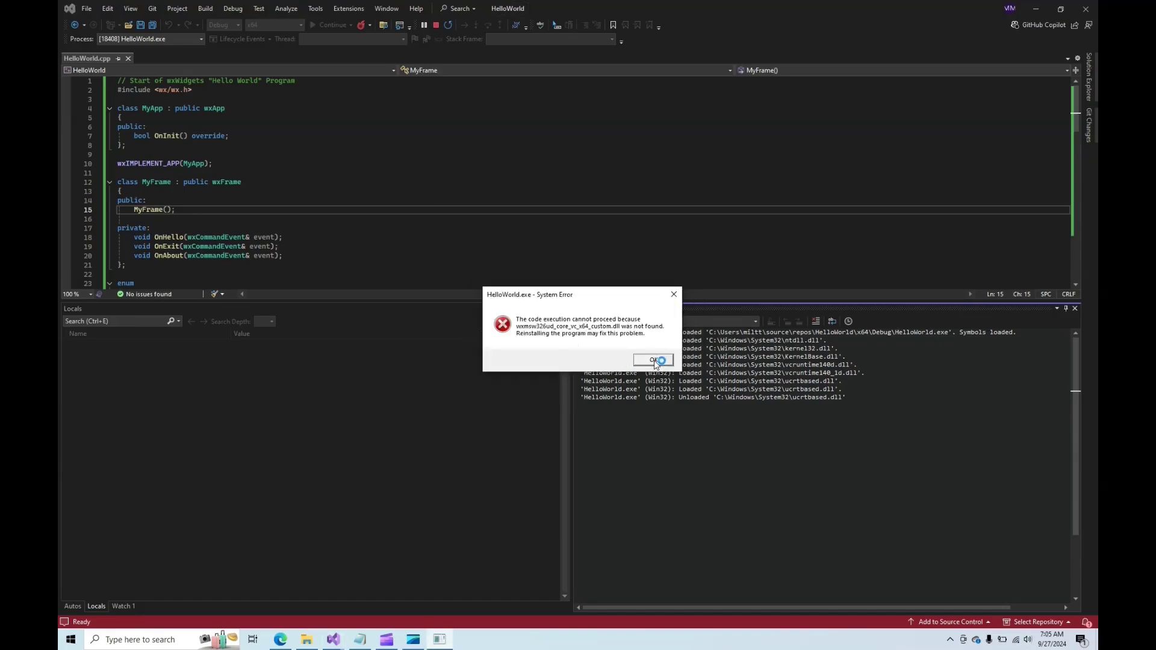
pyautogui.click(654, 360)
# Switch to File Explorer and browse from source\repos into the inner HelloWorld project folder.
pyautogui.click(306, 641)
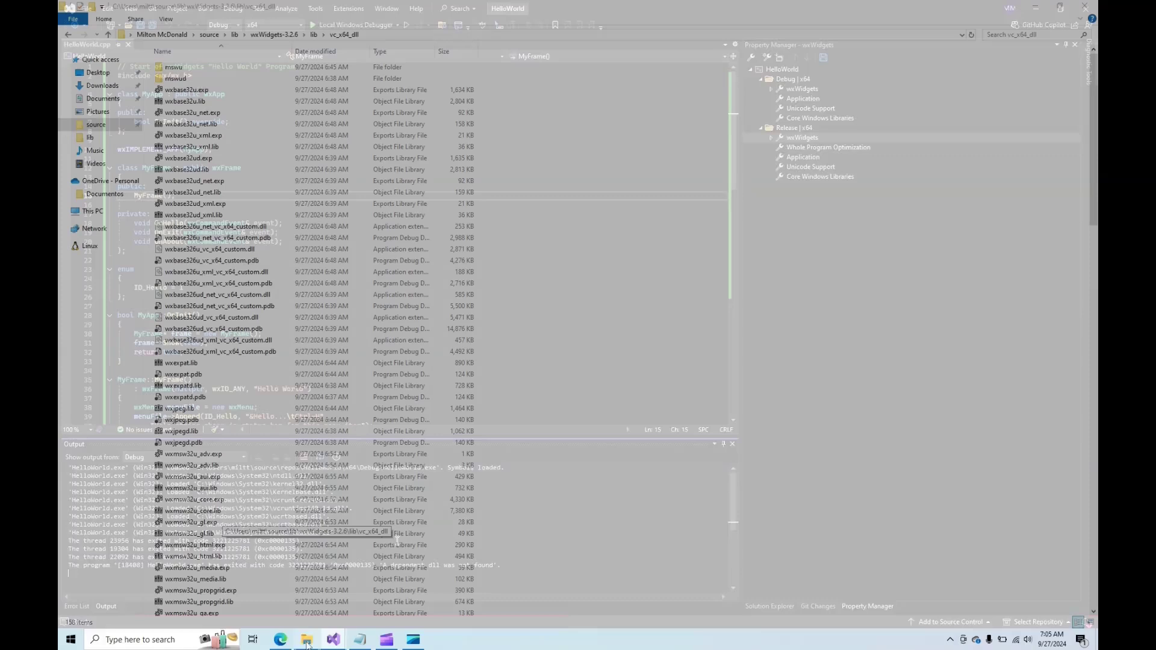
pyautogui.click(94, 124)
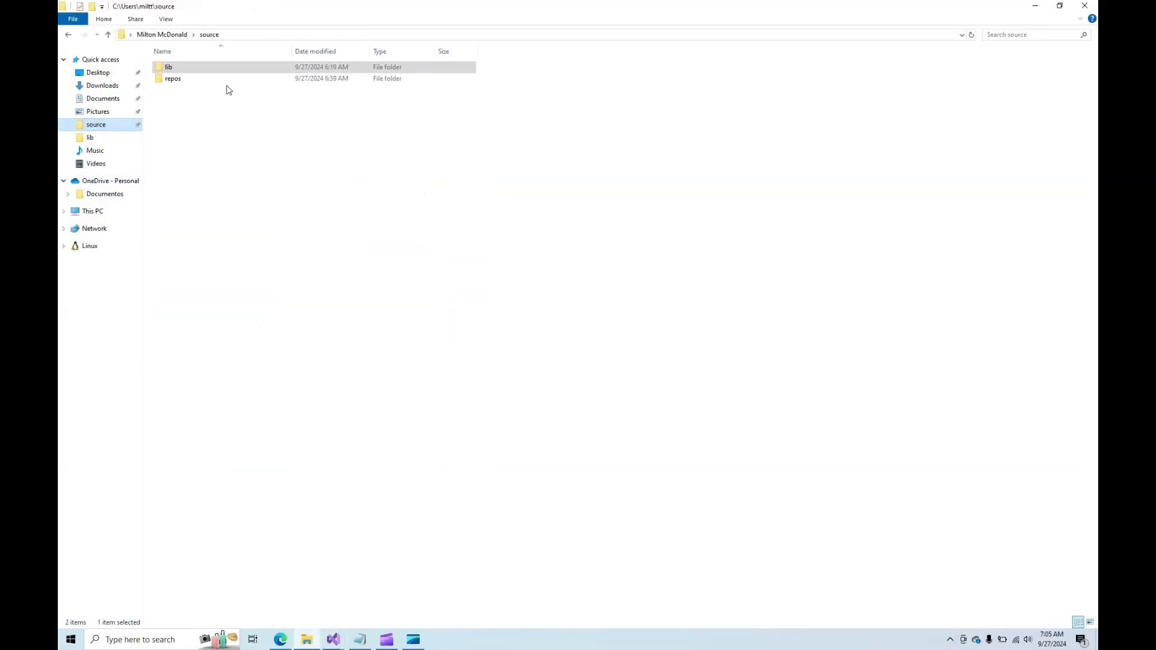
pyautogui.doubleClick(205, 78)
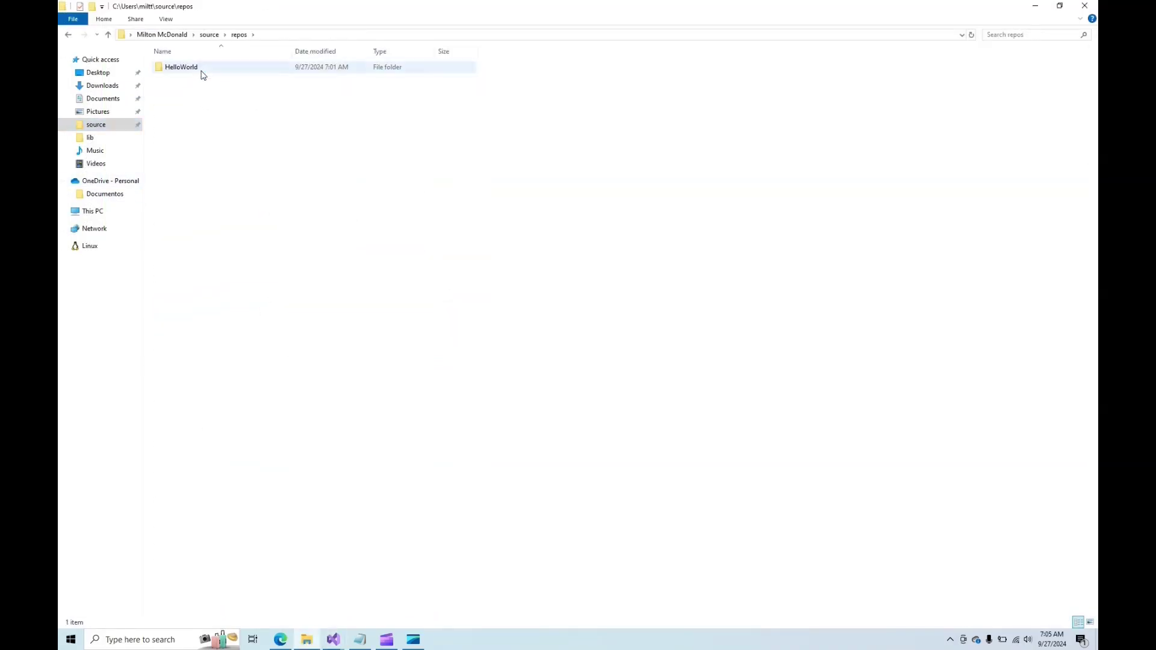
pyautogui.doubleClick(203, 70)
pyautogui.click(212, 80)
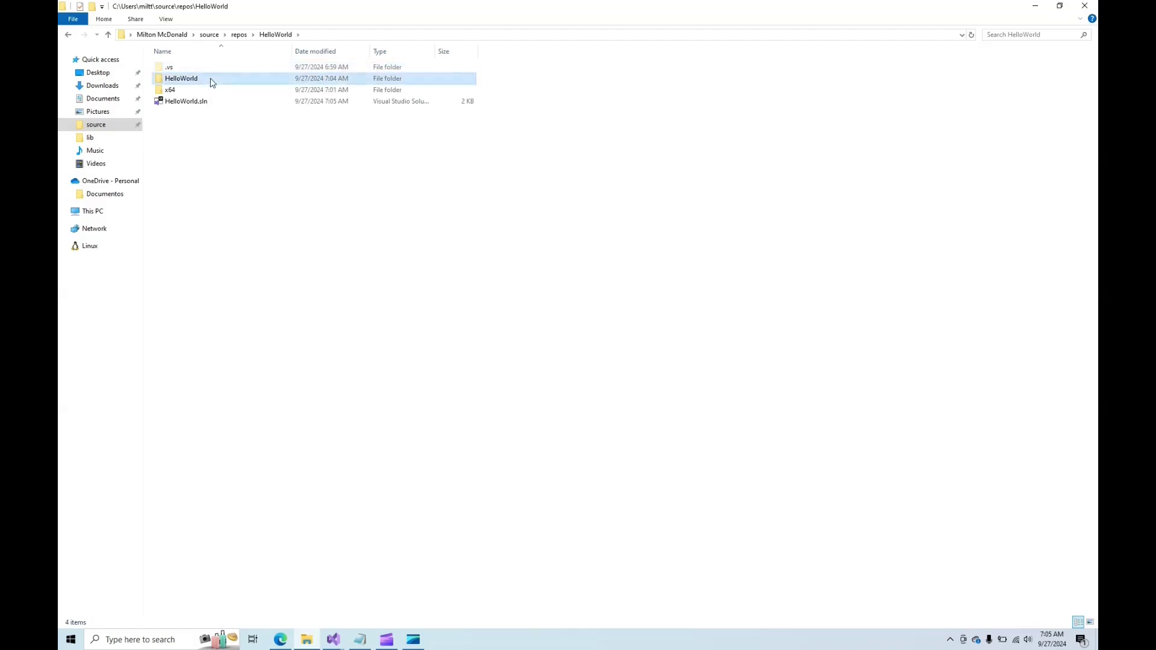
pyautogui.doubleClick(212, 82)
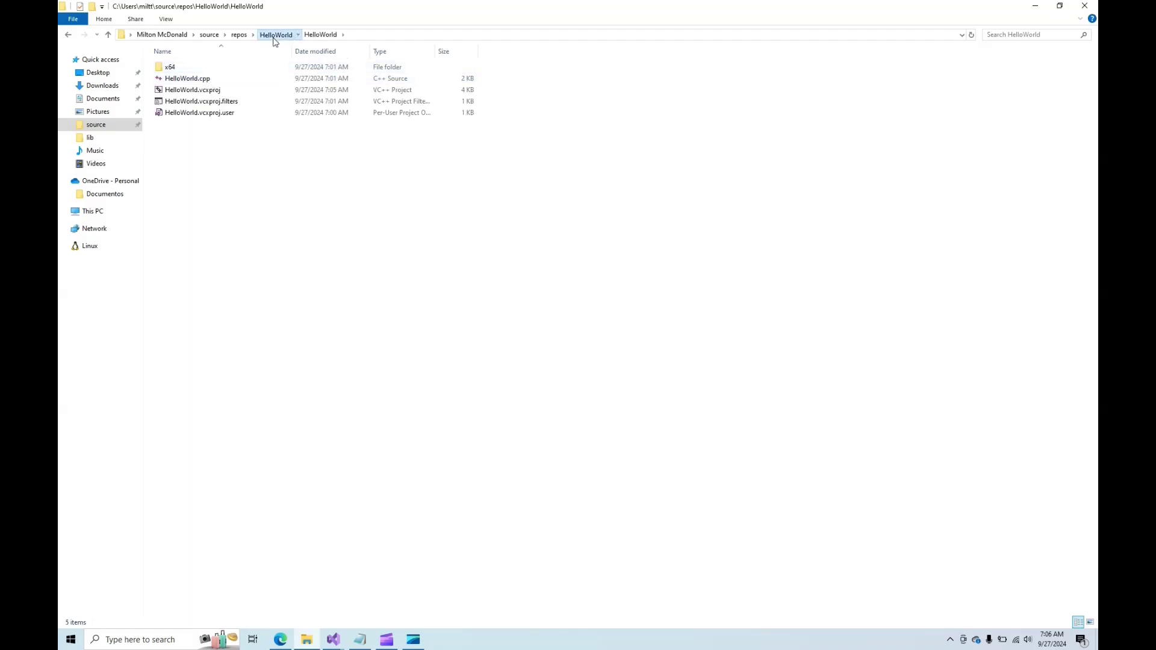
# Open the HelloWorld solution's x64\Debug output folder and inspect HelloWorld.exe and the other files there.
pyautogui.click(274, 36)
pyautogui.doubleClick(190, 90)
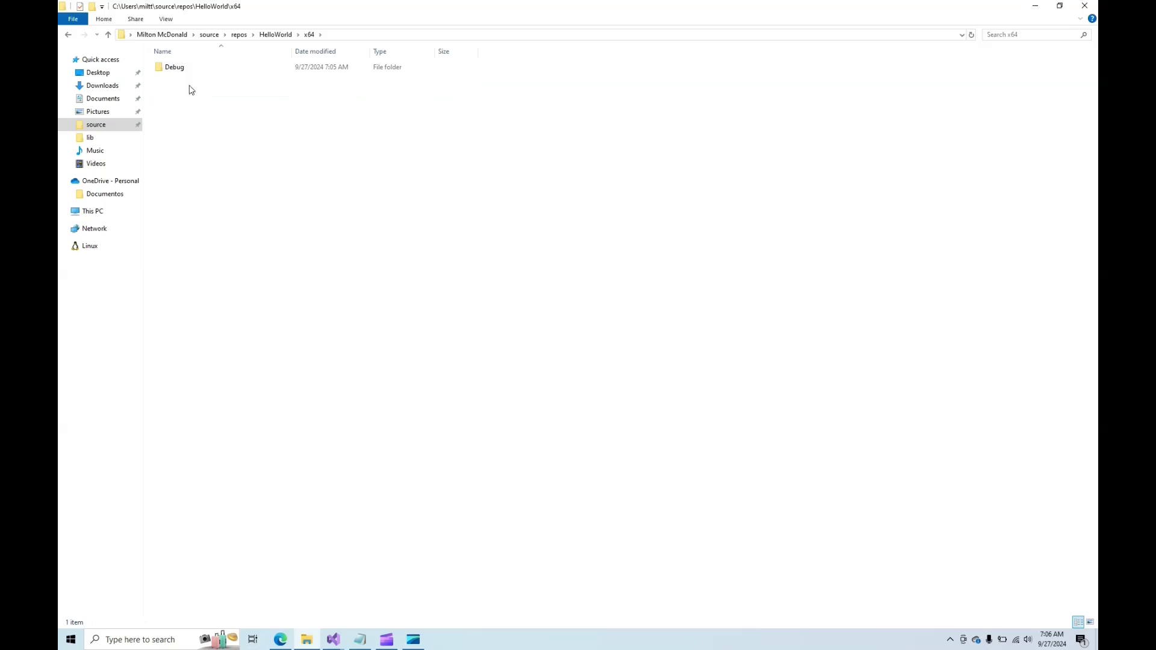
pyautogui.doubleClick(180, 67)
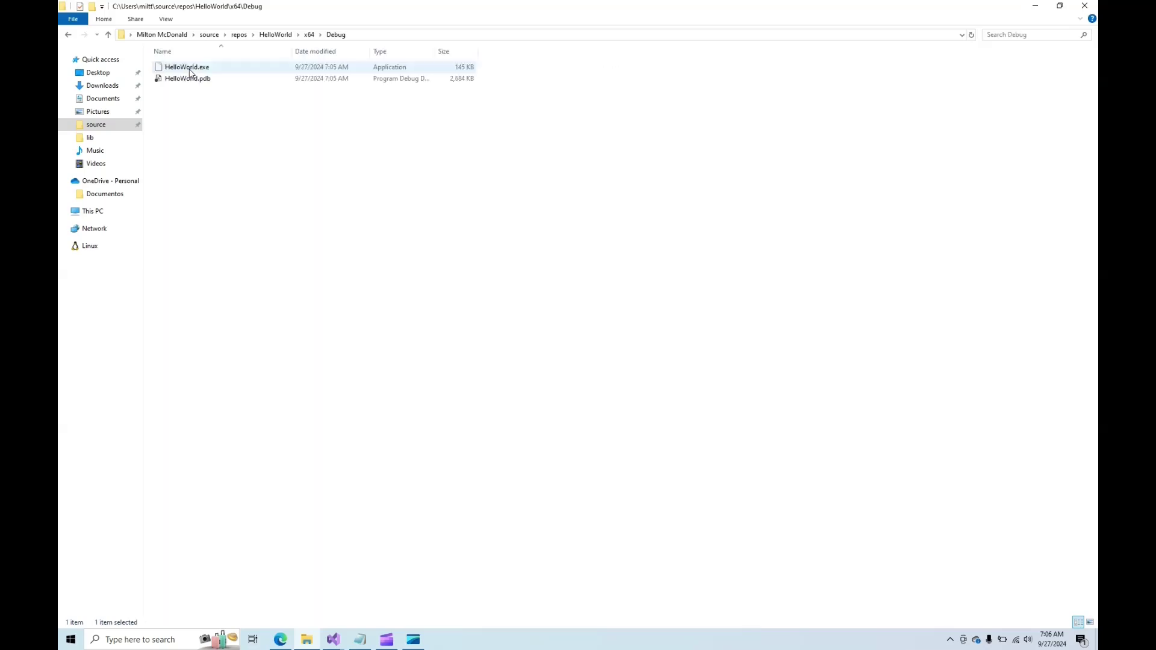
pyautogui.click(194, 67)
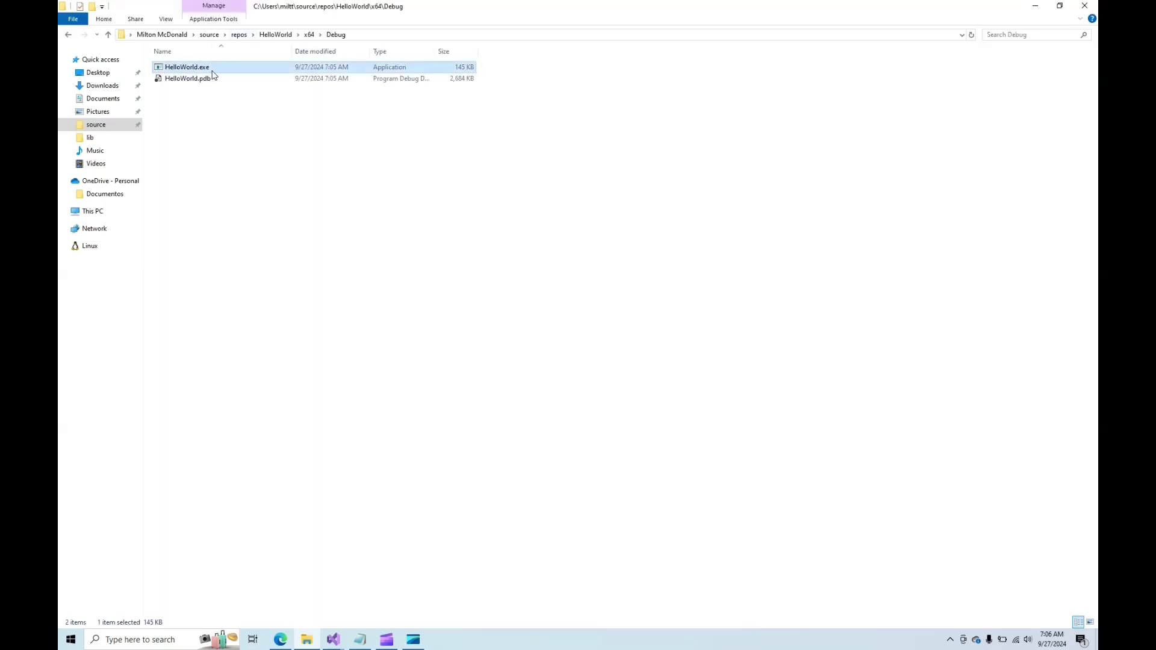
pyautogui.moveTo(223, 117); pyautogui.dragTo(485, 409)
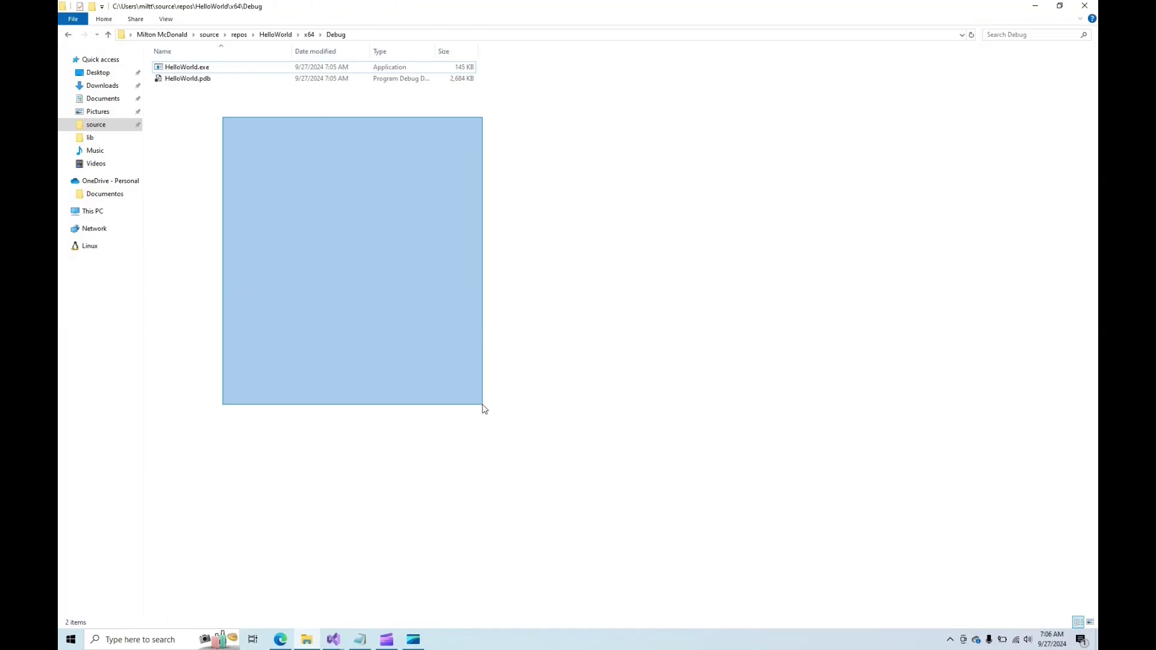
pyautogui.moveTo(485, 410); pyautogui.dragTo(484, 410)
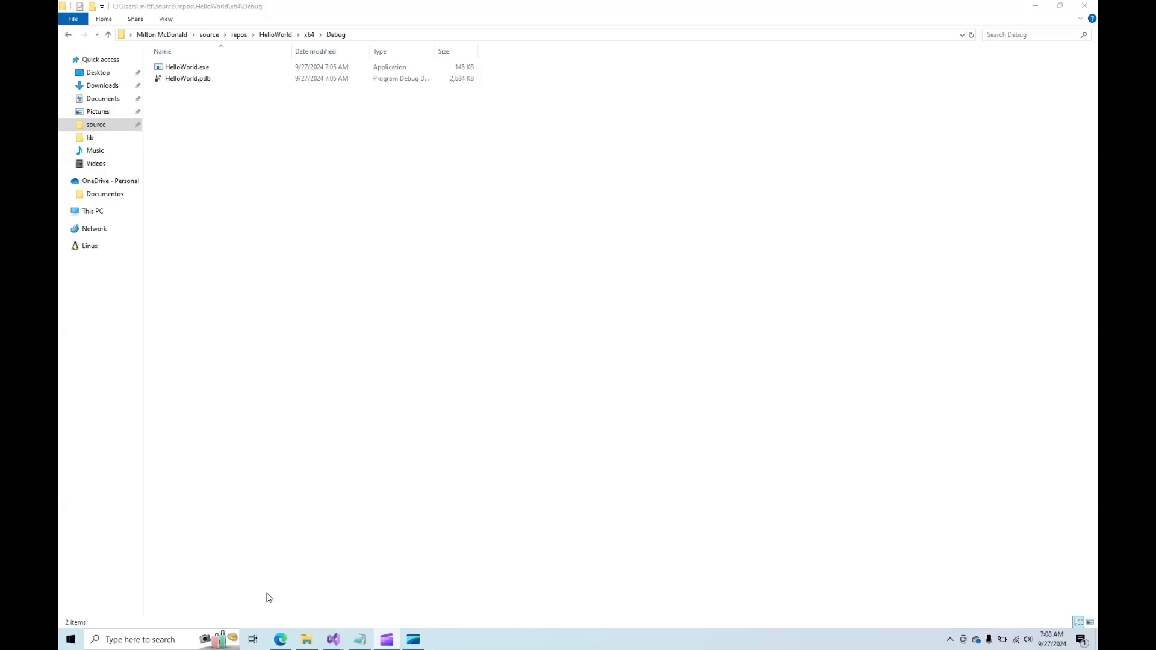
# Switch to the Edge browser, search for xcopy in a new tab and open the Microsoft Learn article.
pyautogui.click(280, 639)
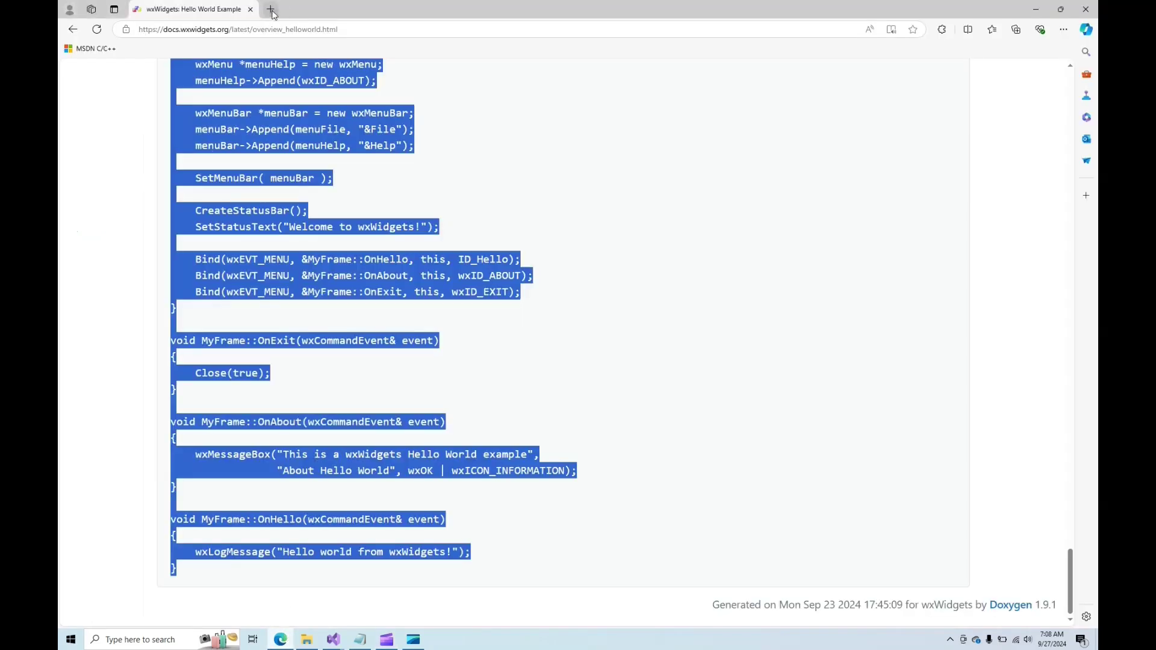
pyautogui.click(271, 10)
pyautogui.write('x')
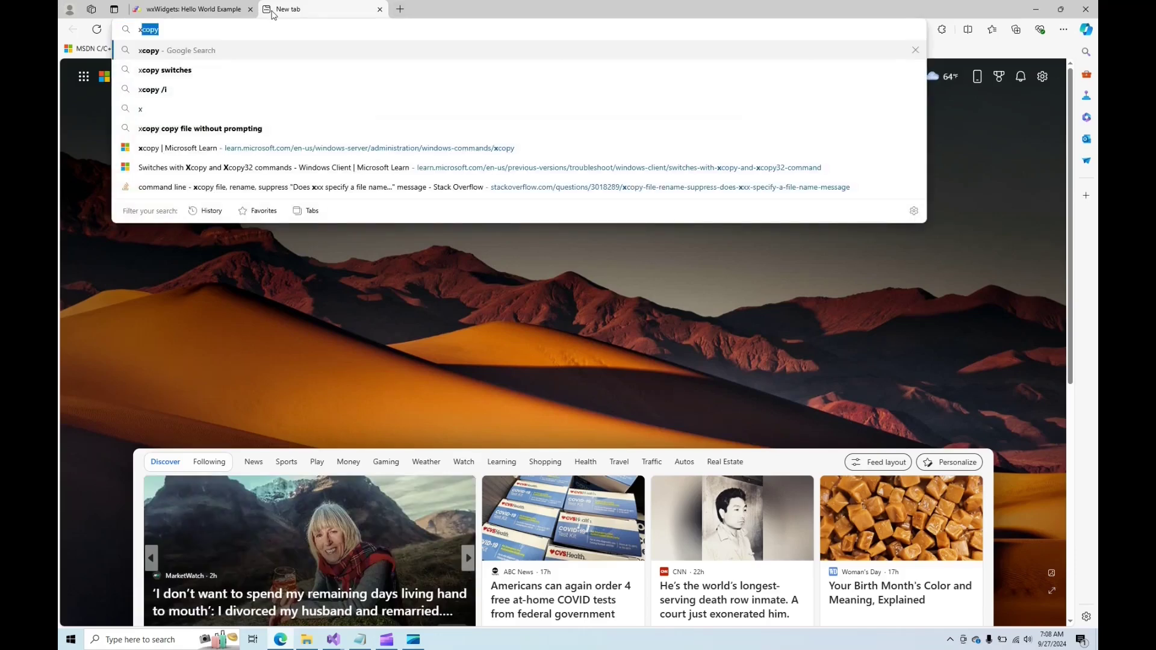
pyautogui.write('c')
pyautogui.press('Return')
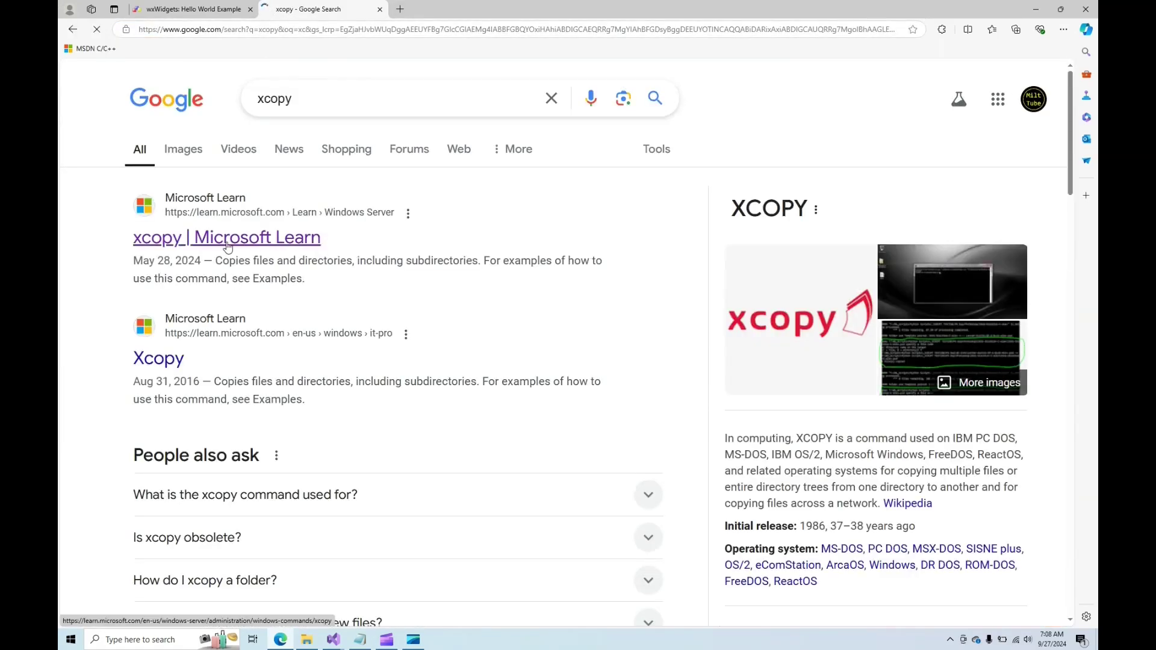
pyautogui.click(227, 242)
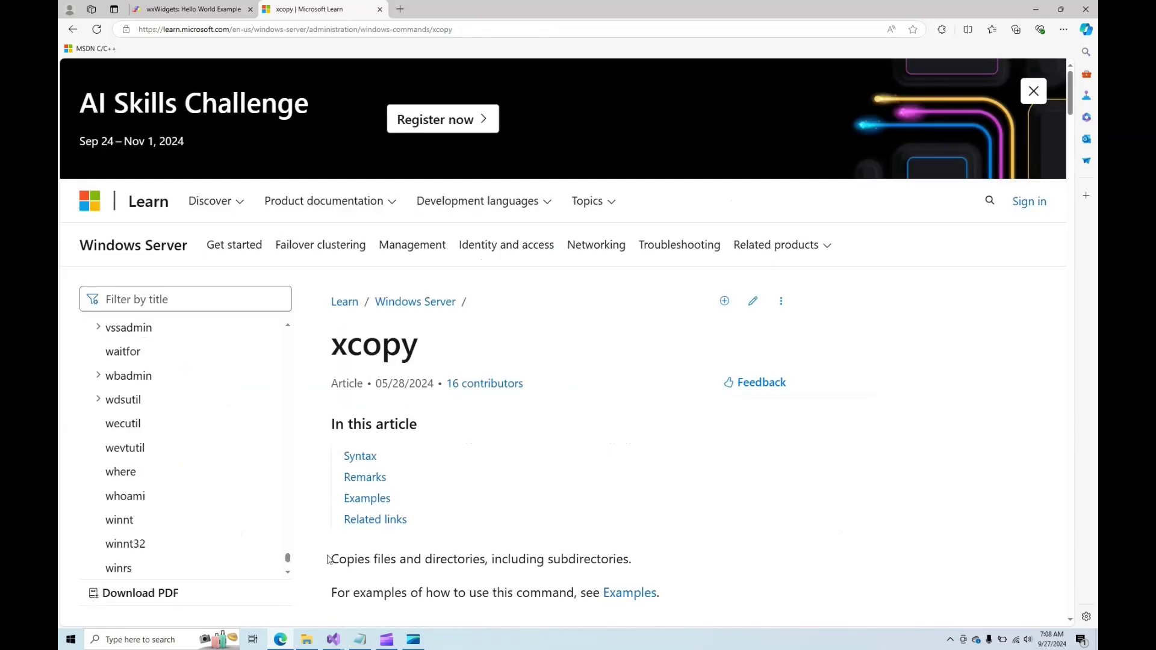
# Read the xcopy article's description and parameter table, examining the /d and /y options.
pyautogui.moveTo(331, 559); pyautogui.dragTo(490, 559)
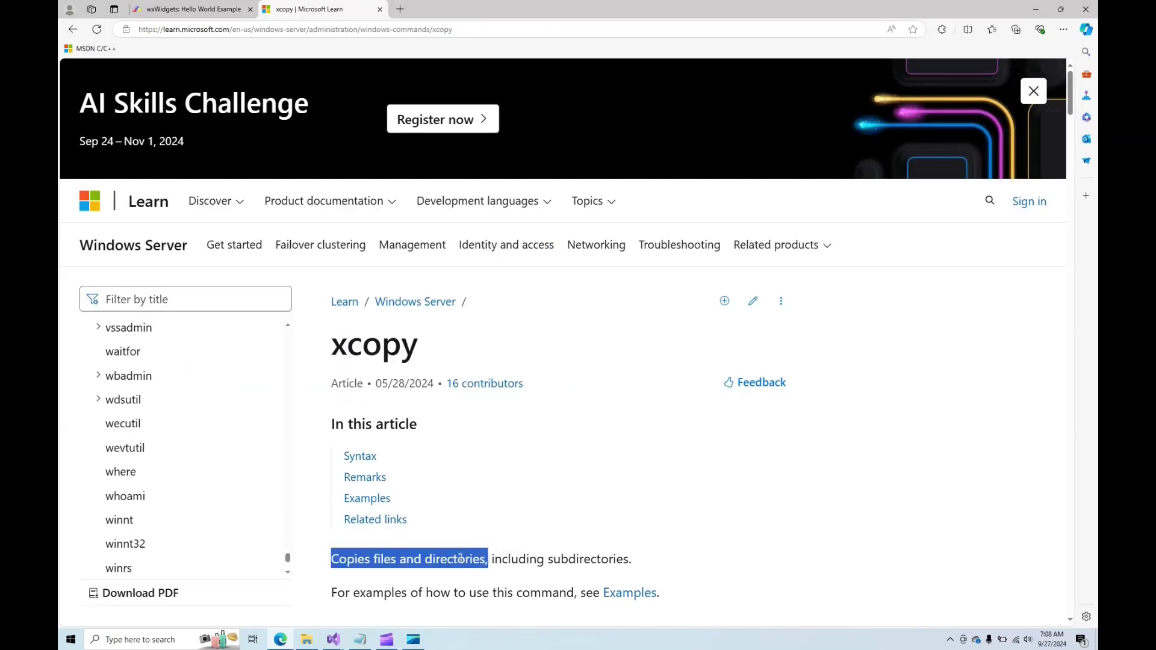
pyautogui.scroll(-3, 475, 538)
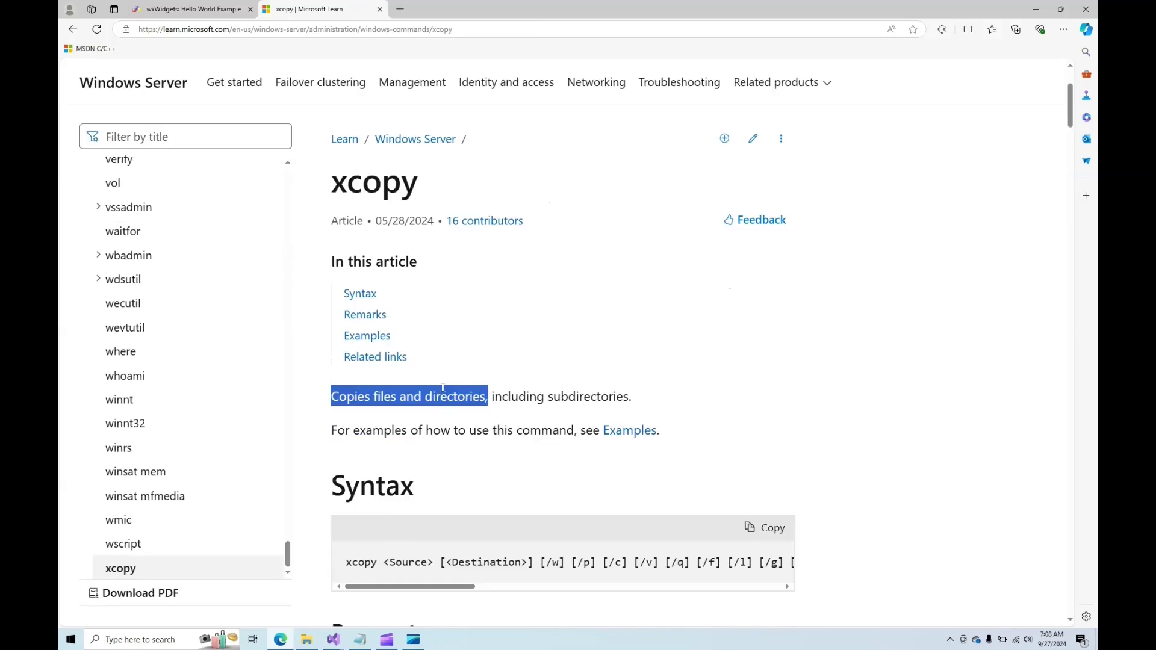
pyautogui.click(722, 333)
pyautogui.scroll(-8, 914, 251)
pyautogui.scroll(-2, 879, 265)
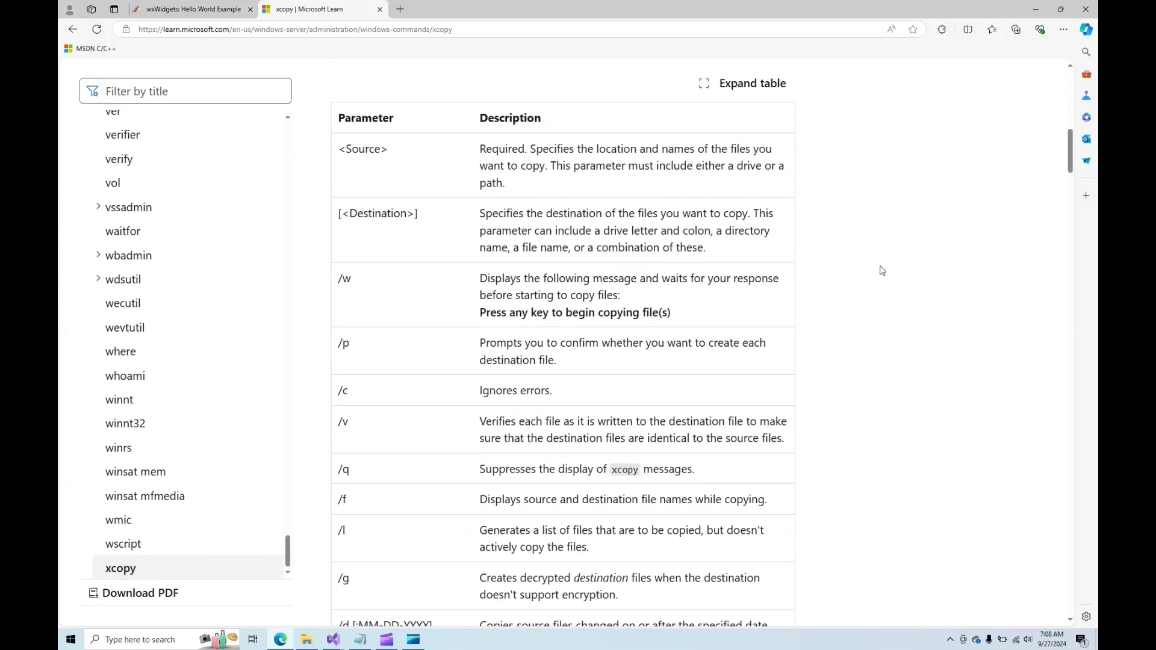
pyautogui.scroll(-4, 865, 266)
pyautogui.scroll(-2, 841, 312)
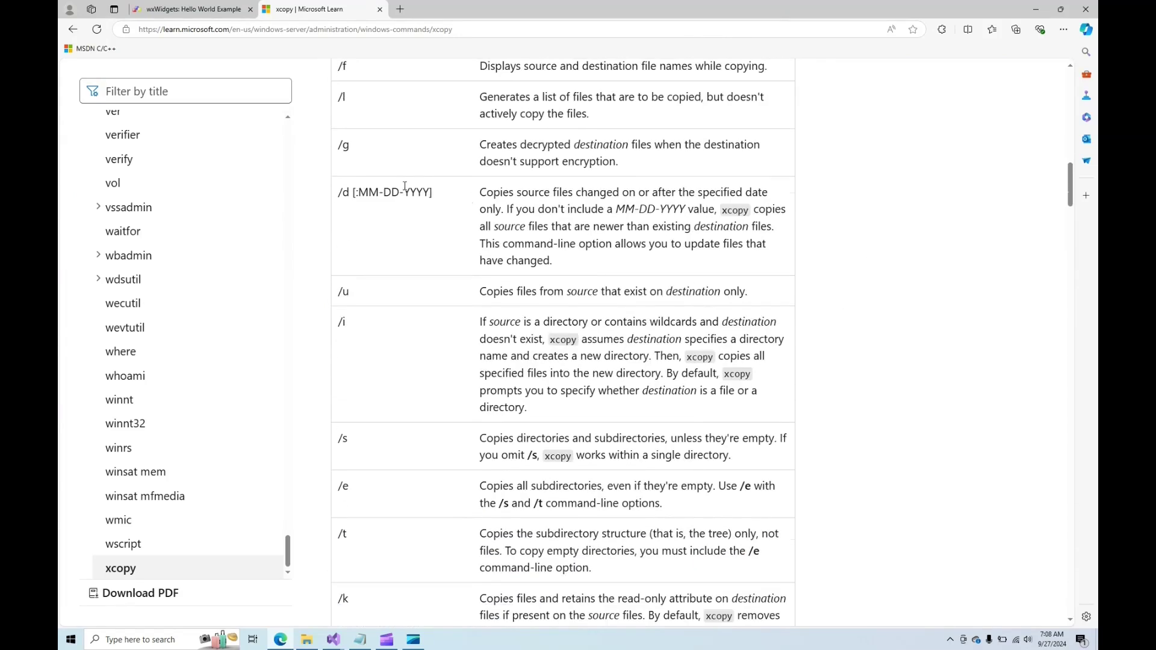
pyautogui.moveTo(338, 192); pyautogui.dragTo(349, 192)
pyautogui.scroll(-10, 460, 457)
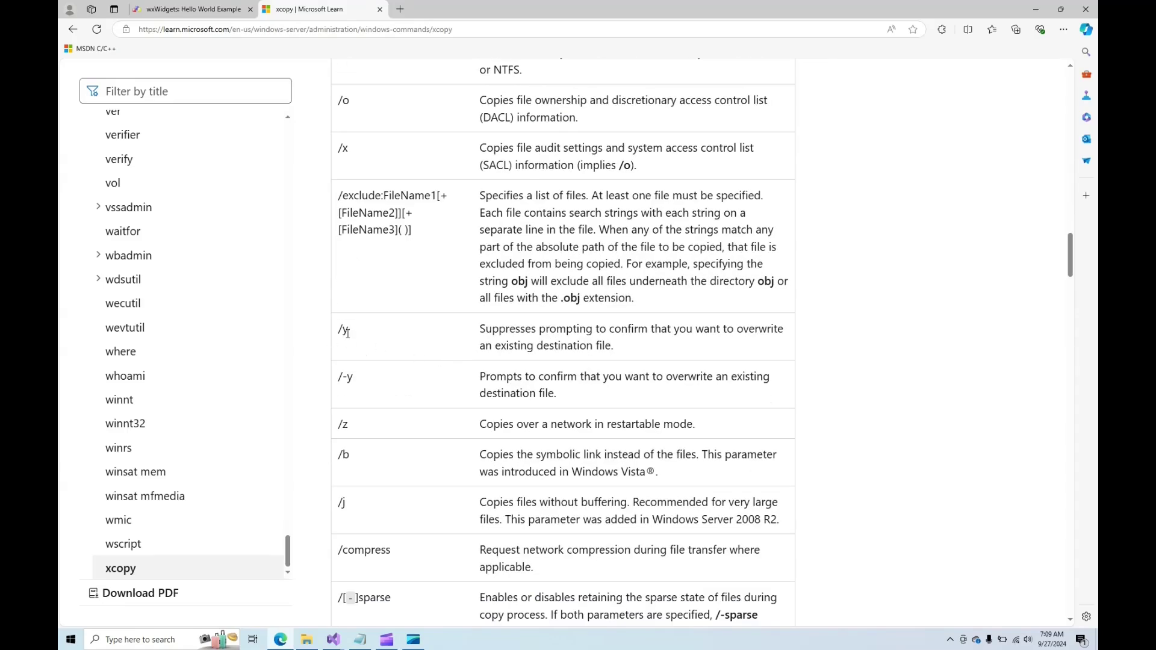
# Switch to the HelloWorld solution in Visual Studio and start a new property sheet for the whole HelloWorld project.
pyautogui.moveTo(336, 333); pyautogui.dragTo(362, 331)
pyautogui.moveTo(330, 644)
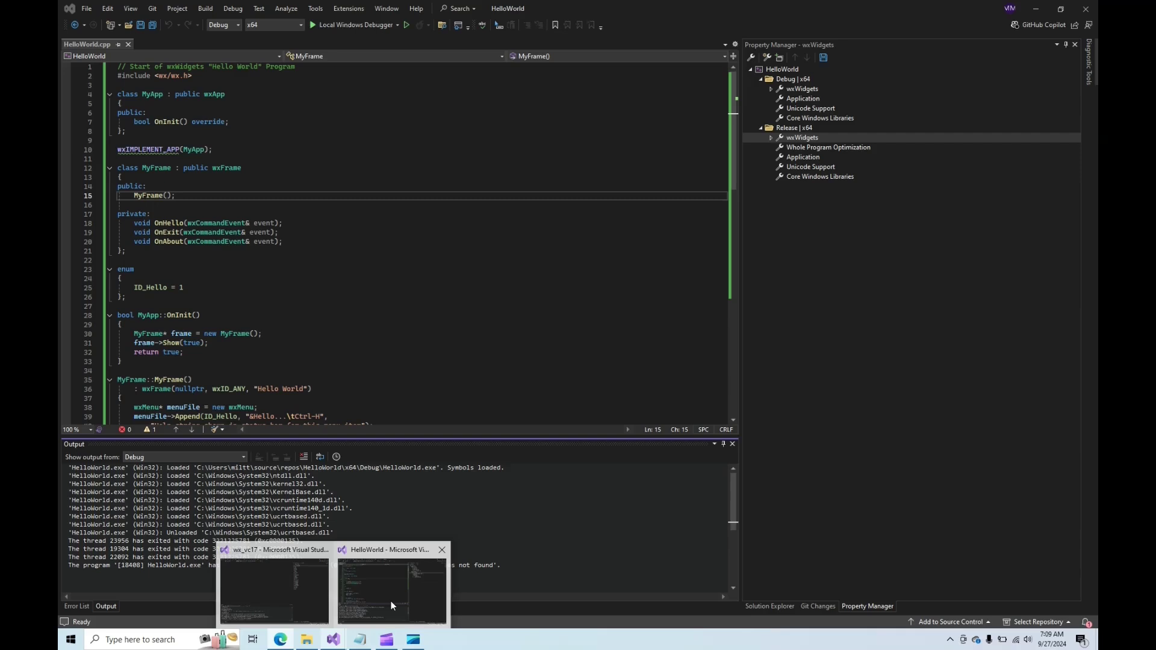
pyautogui.click(391, 601)
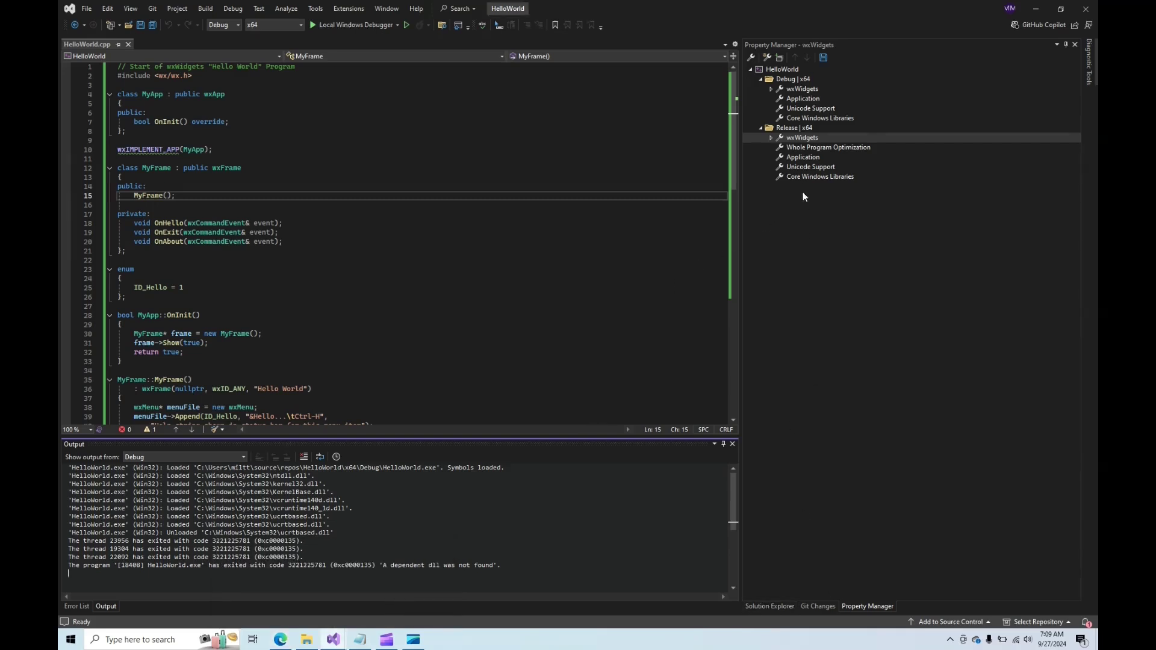
pyautogui.rightClick(787, 80)
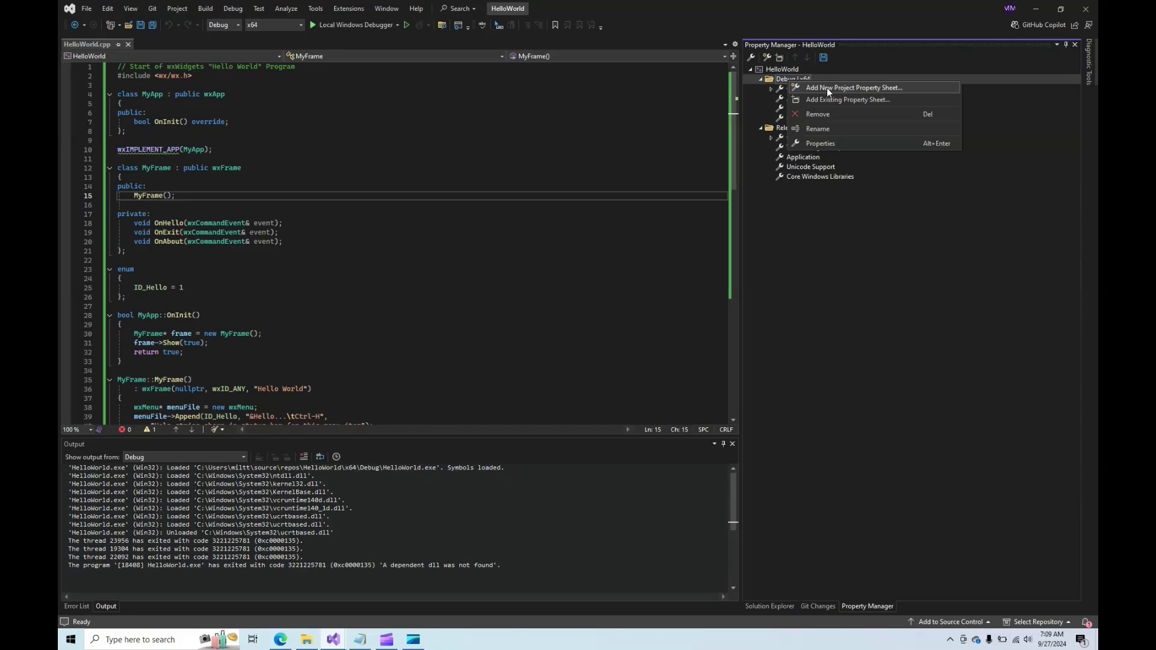
pyautogui.click(780, 69)
pyautogui.rightClick(780, 69)
pyautogui.click(793, 74)
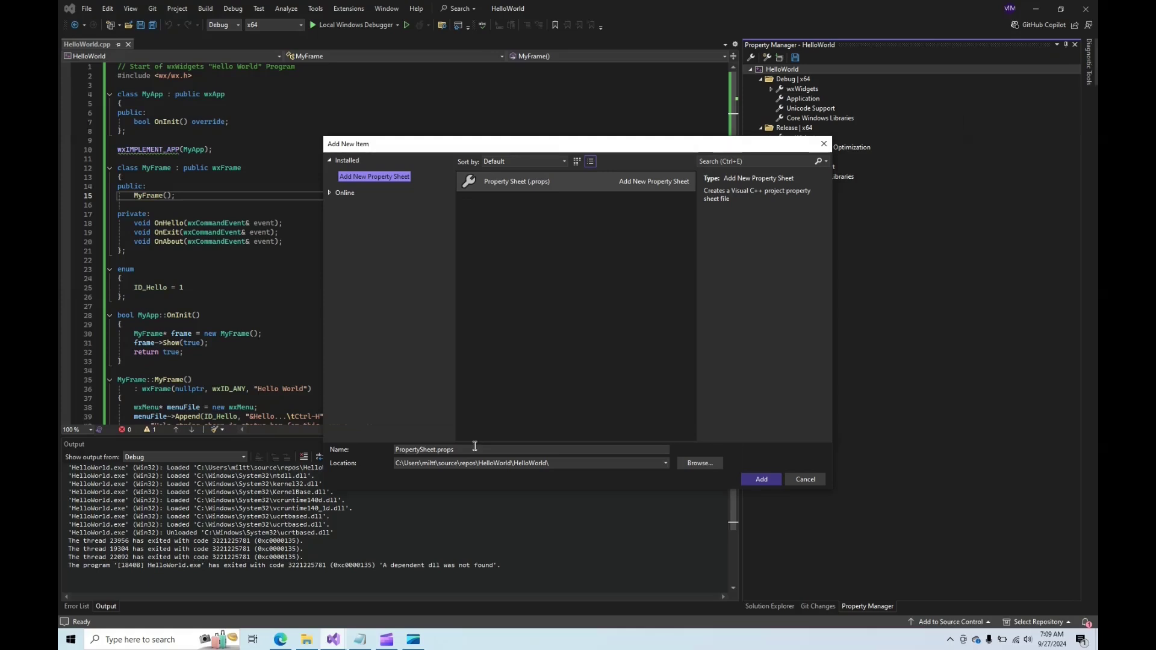
# Name the new property sheet CopyWxWidgetsDlls.props.
pyautogui.click(474, 449)
pyautogui.press('Home')
pyautogui.press('Delete')
pyautogui.press('Delete')
pyautogui.press('Delete')
pyautogui.press('Delete')
pyautogui.press('Delete')
pyautogui.press('Delete')
pyautogui.press('Delete')
pyautogui.press('Delete')
pyautogui.press('Delete')
pyautogui.press('Delete')
pyautogui.press('Delete')
pyautogui.press('Delete')
pyautogui.press('Delete')
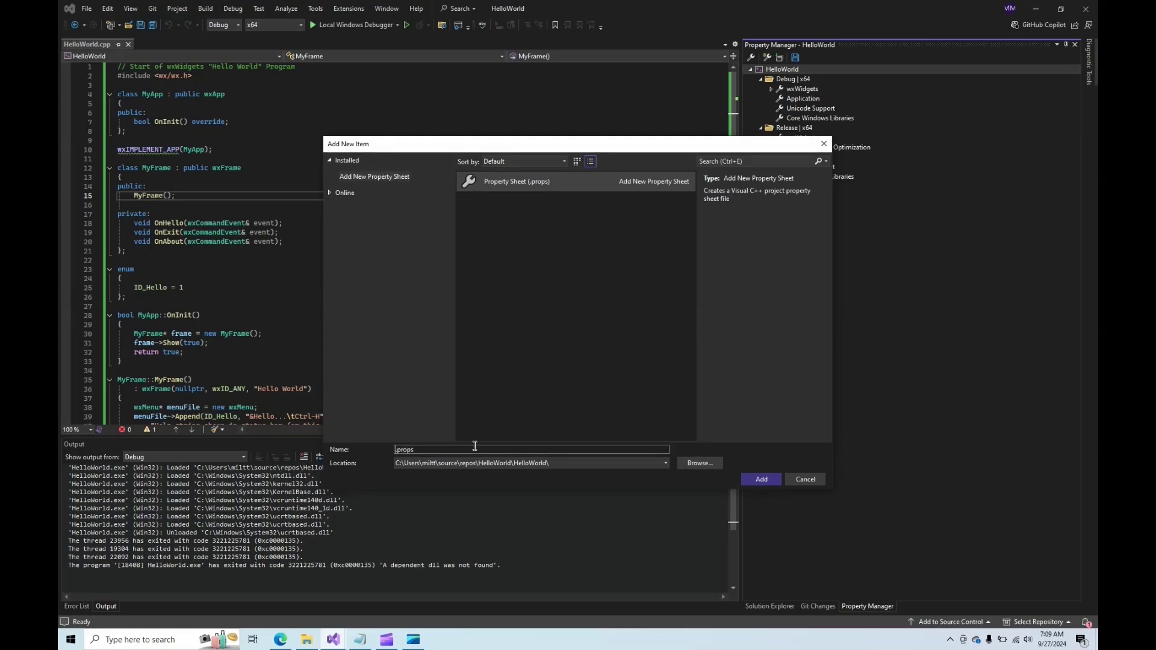
pyautogui.write('CopyWxWidgetsD')
pyautogui.write('lls')
# Create a propertysheets folder inside source, choose it as the location and add the property sheet there.
pyautogui.click(701, 464)
pyautogui.click(480, 179)
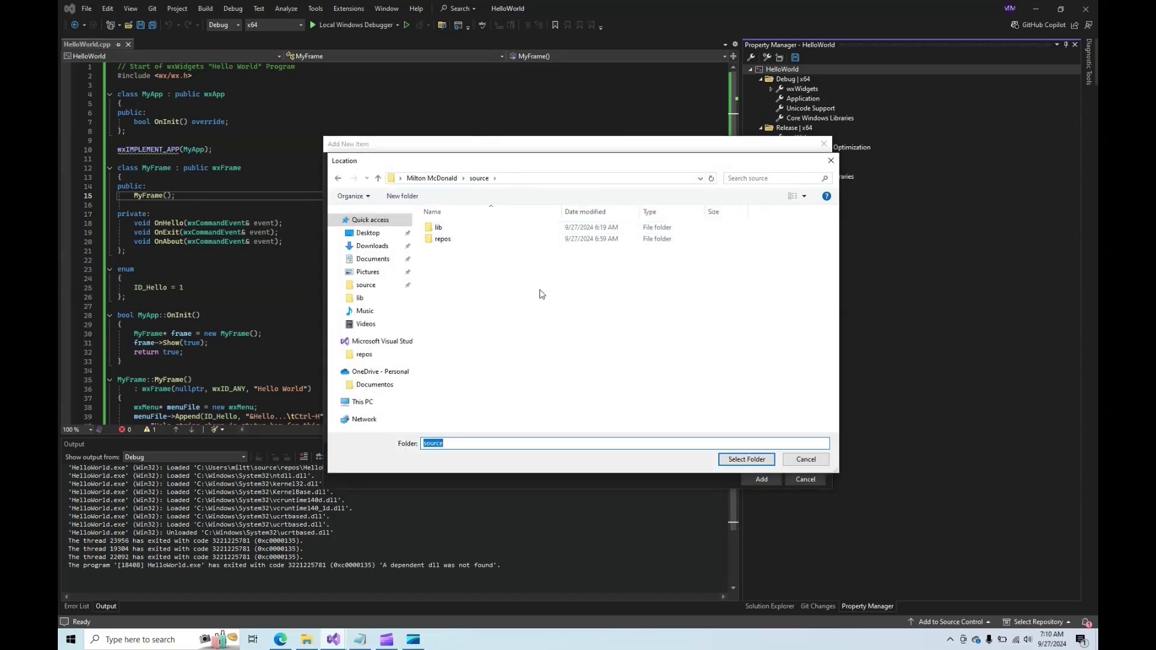
pyautogui.click(407, 197)
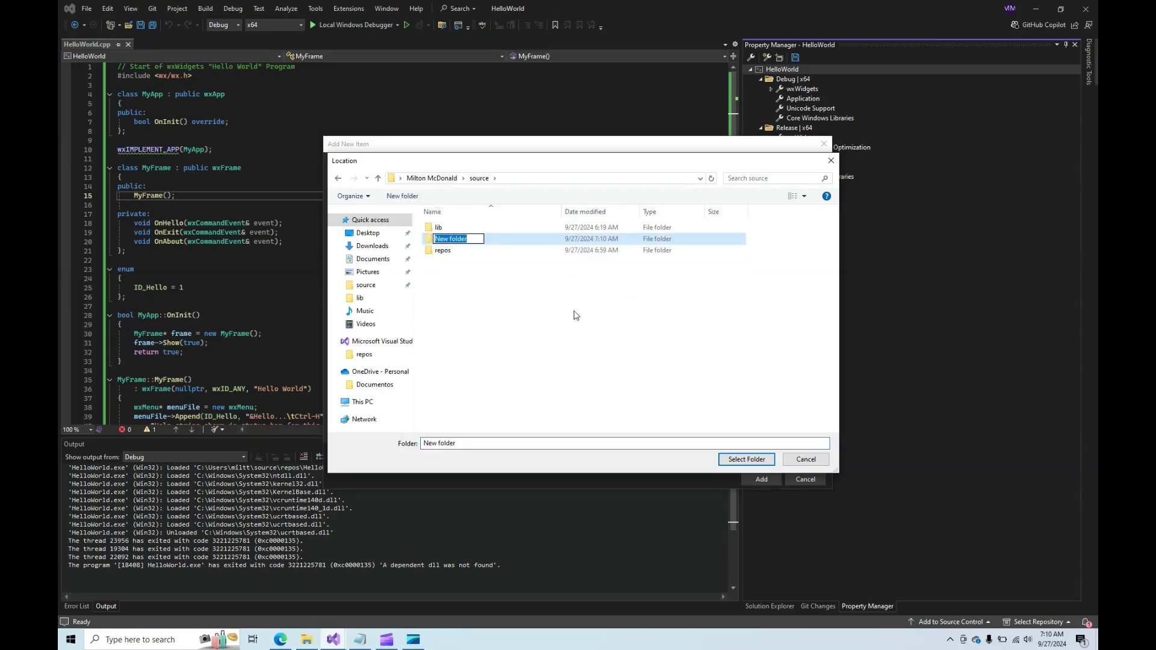
pyautogui.write('propertysheets')
pyautogui.press('Return')
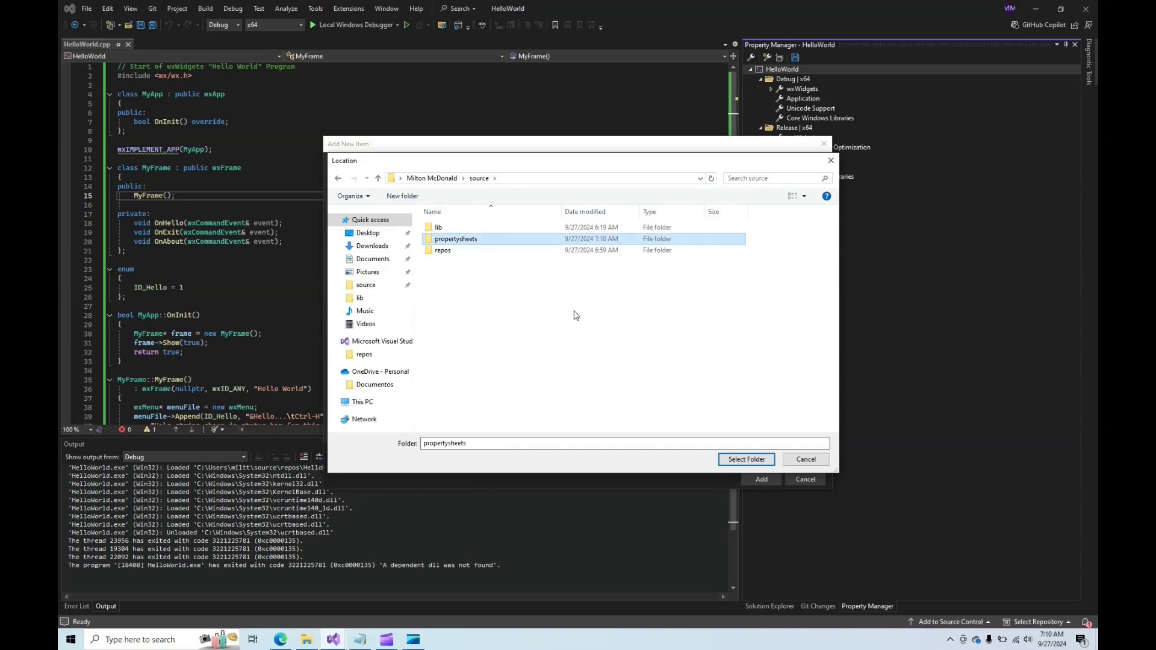
pyautogui.doubleClick(505, 240)
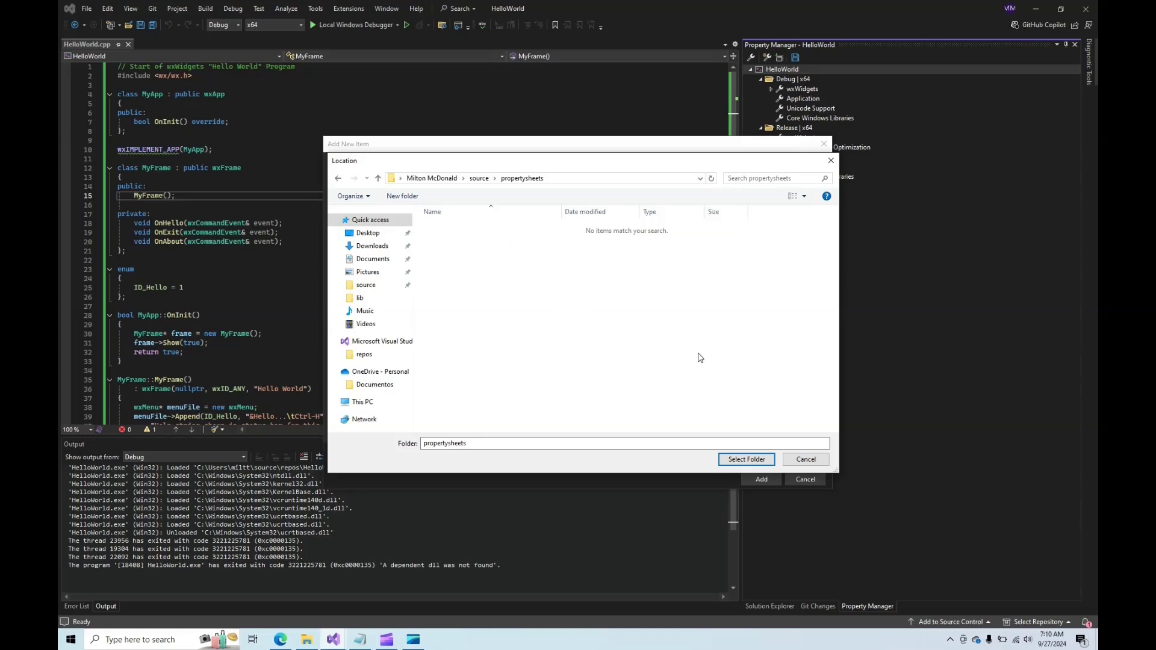
pyautogui.click(742, 459)
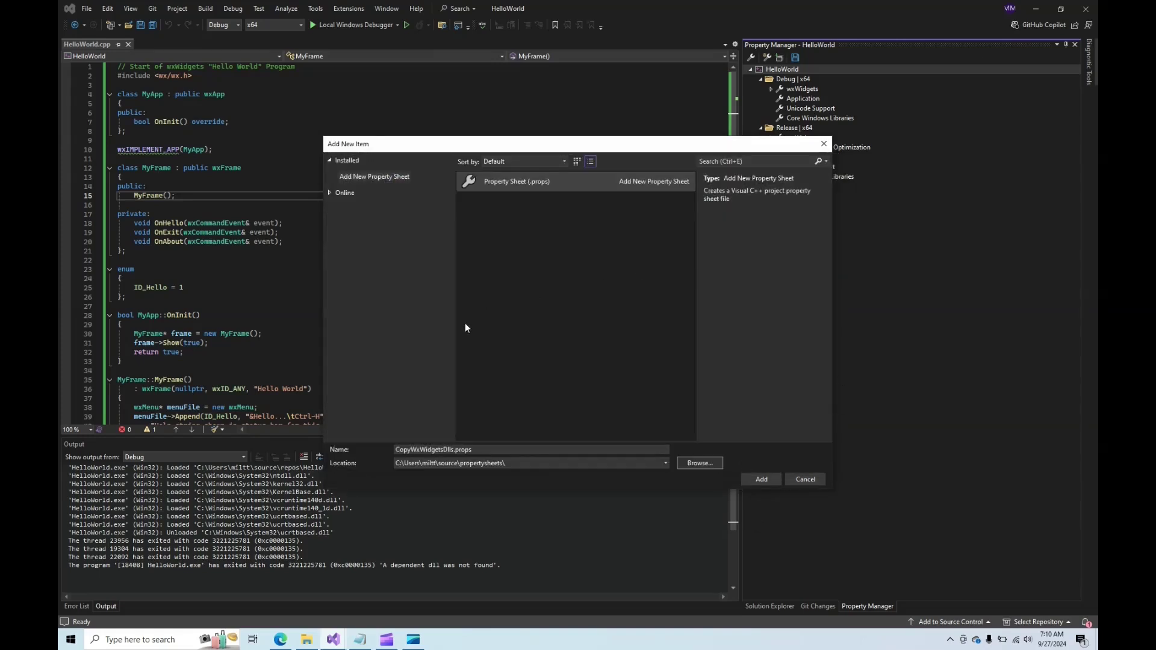
pyautogui.click(758, 479)
# In the properties of the Debug CopyWxWidgetsDlls sheet, begin the post-build event command line with xcopy /y /d "$(WXWIN)\lib\.
pyautogui.rightClick(803, 88)
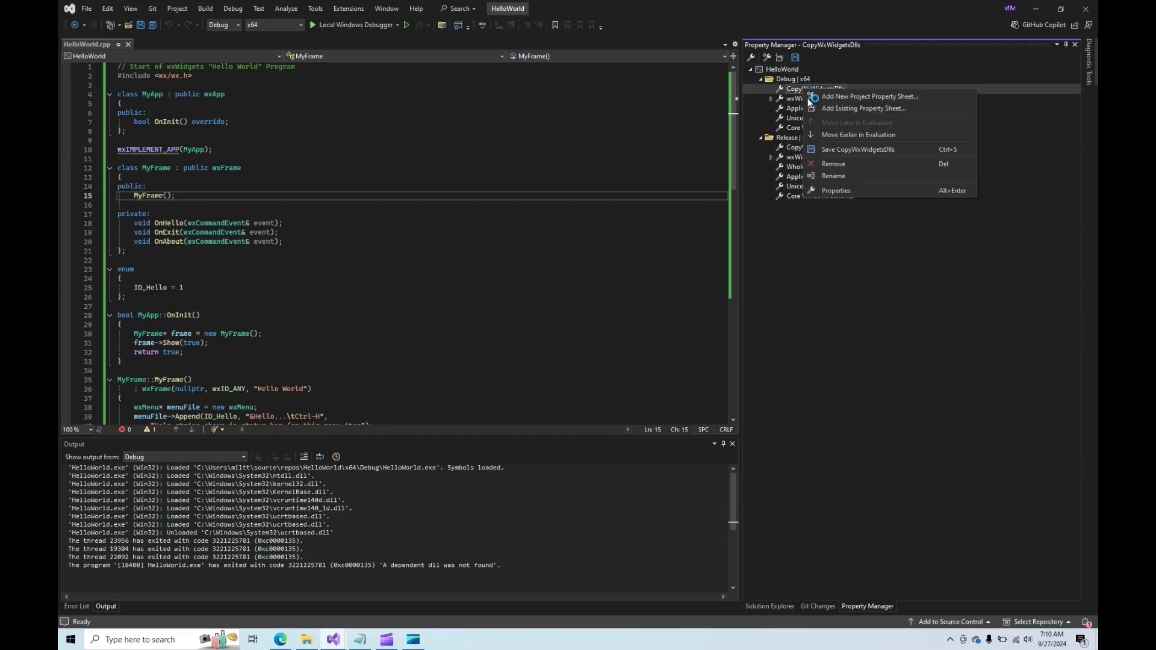
pyautogui.click(840, 189)
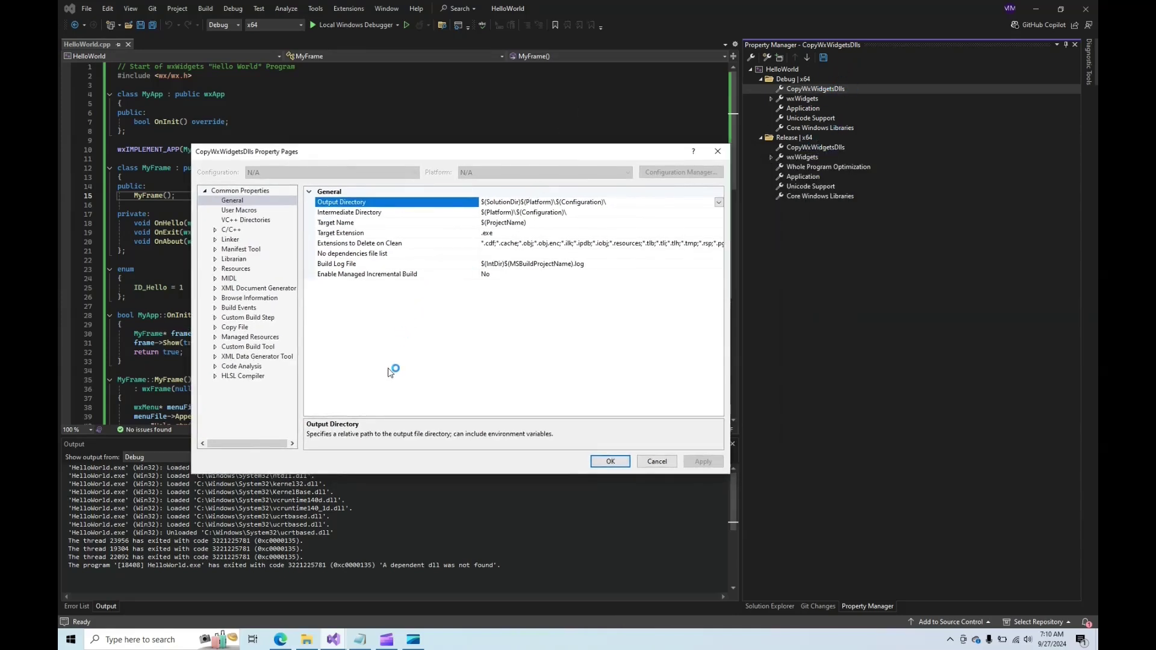
pyautogui.click(216, 309)
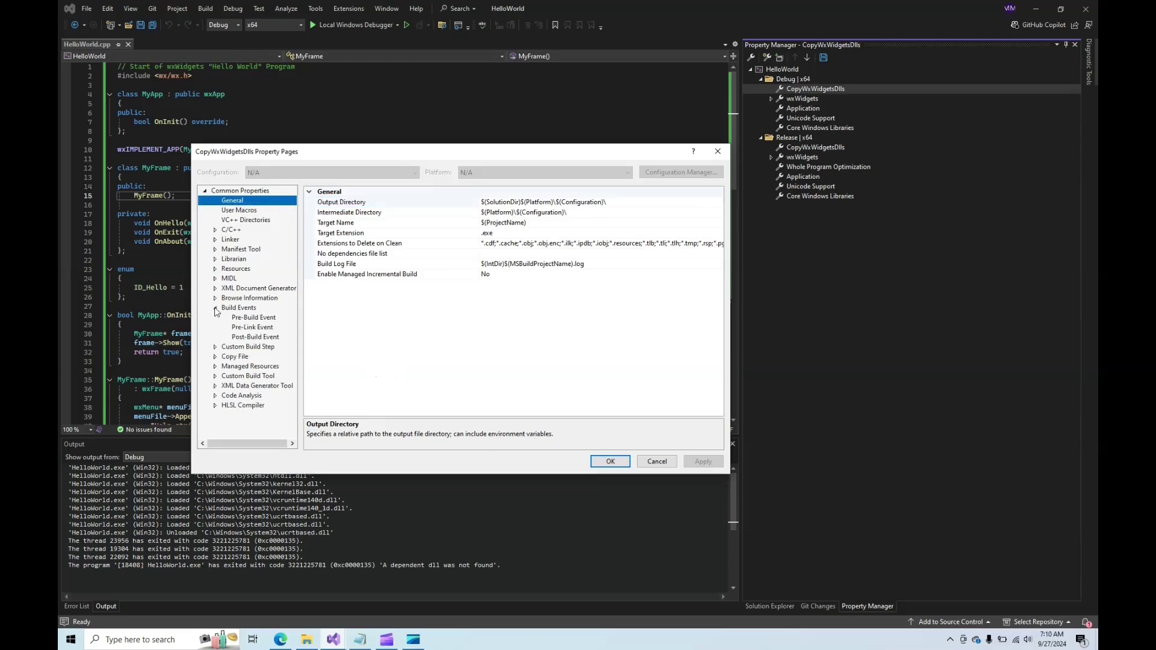
pyautogui.click(252, 338)
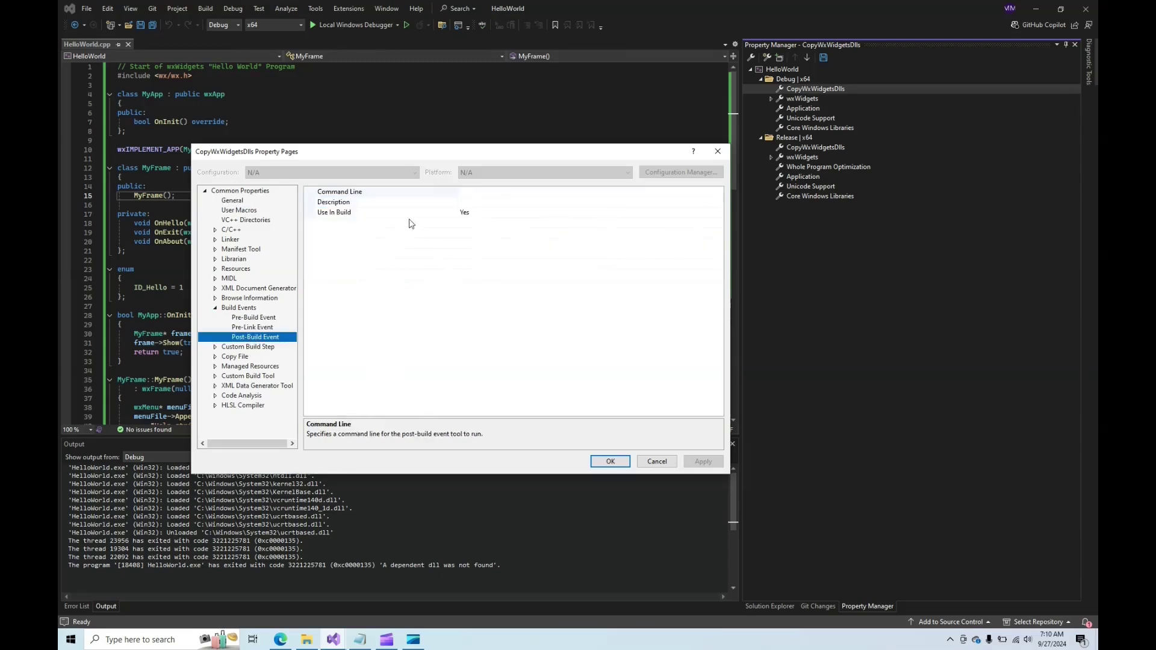
pyautogui.click(484, 192)
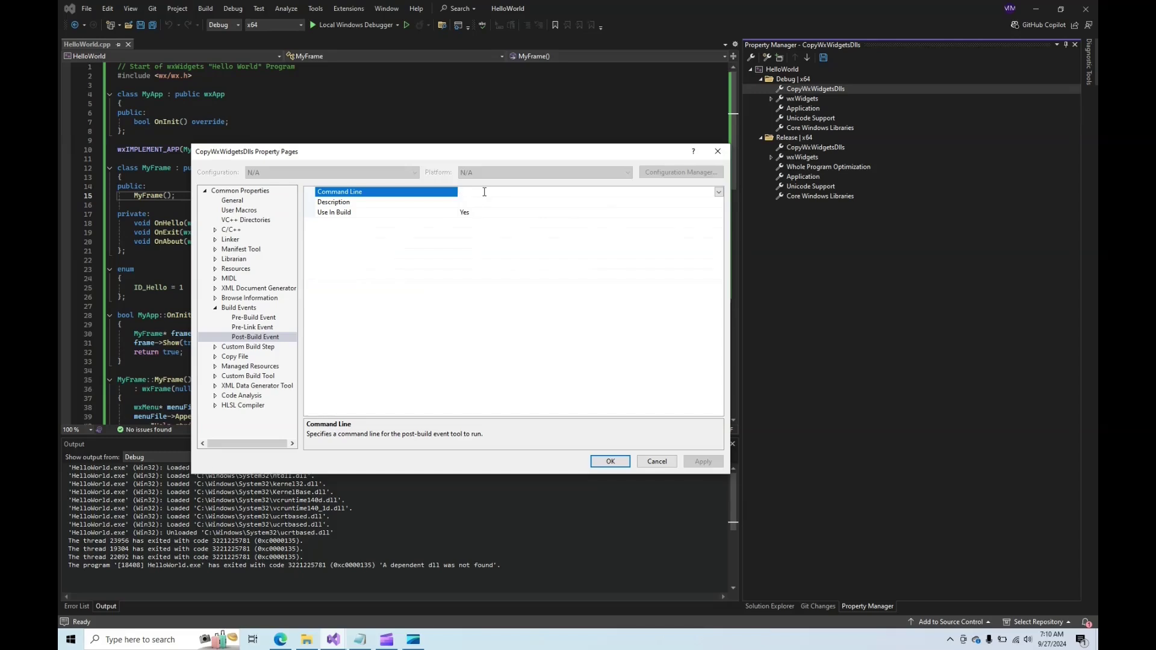
pyautogui.write('xcopy')
pyautogui.press('BackSpace')
pyautogui.press('BackSpace')
pyautogui.press('BackSpace')
pyautogui.press('BackSpace')
pyautogui.press('BackSpace')
pyautogui.press('BackSpace')
pyautogui.write('xcopy /y/d "$(WXWIN)\\lib')
# Switch to File Explorer and browse to source\lib\wxWidgets-3.2.6\lib\vc_x64_dll to check the DLL folder's name.
pyautogui.click(307, 639)
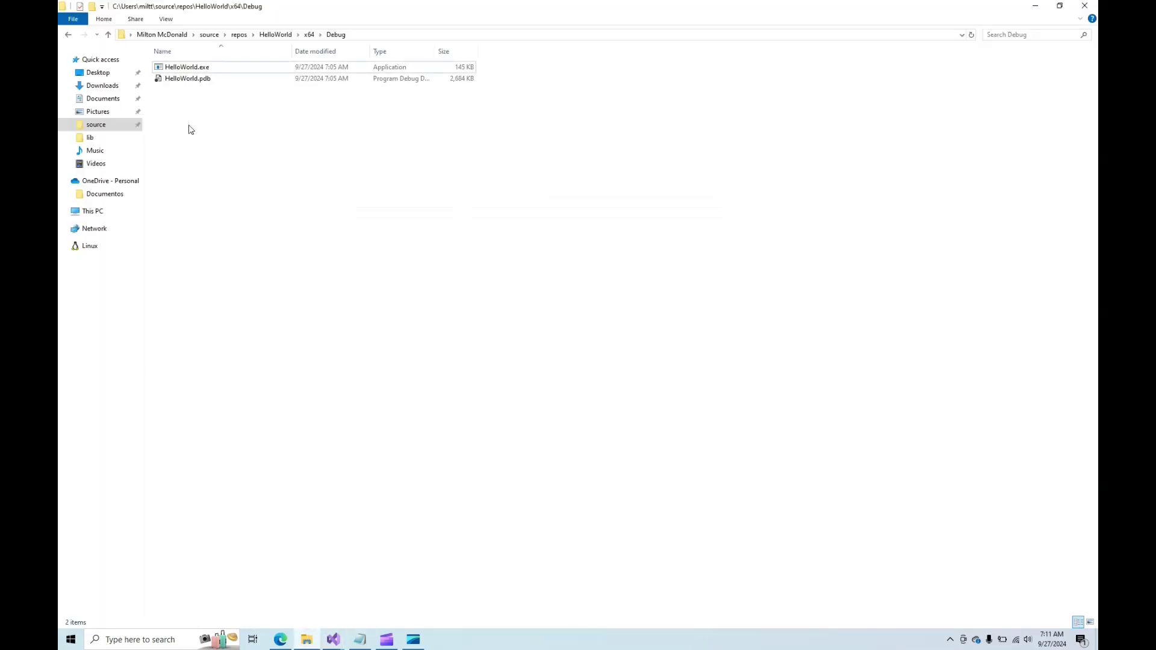
pyautogui.click(100, 138)
pyautogui.click(193, 83)
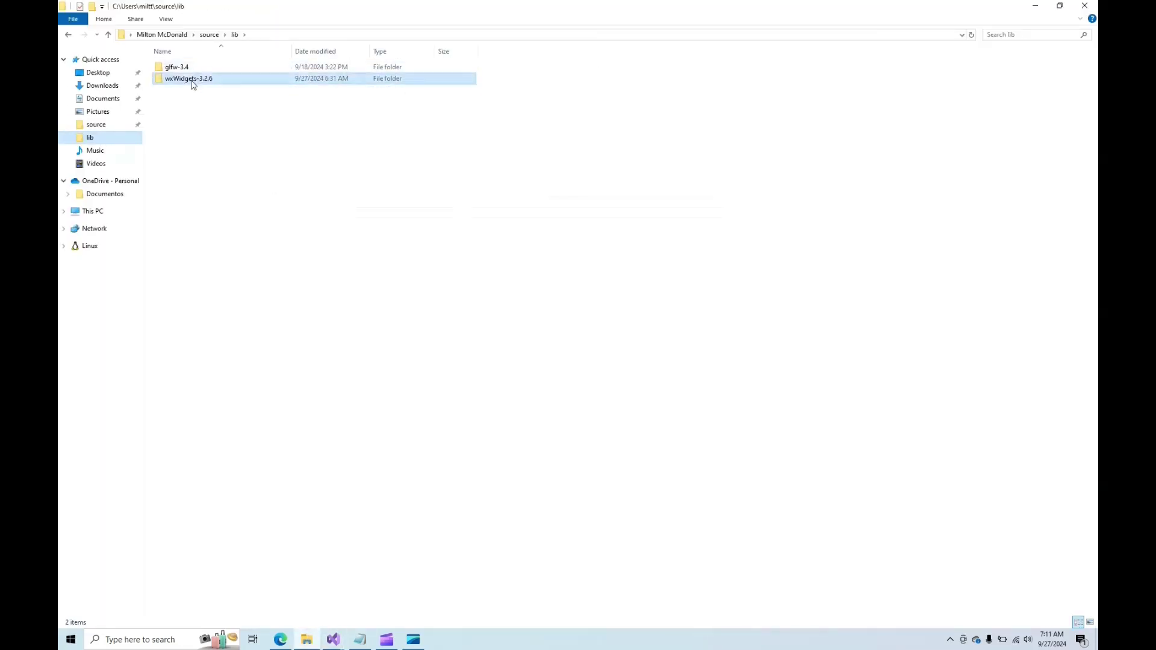
pyautogui.doubleClick(193, 83)
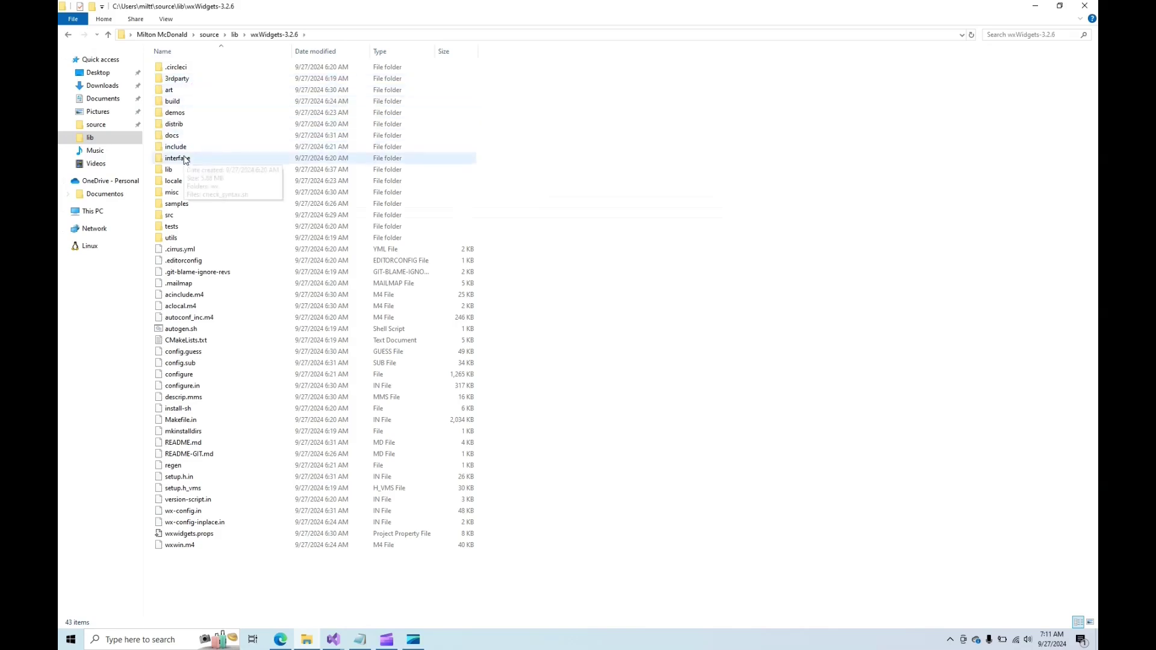
pyautogui.doubleClick(170, 170)
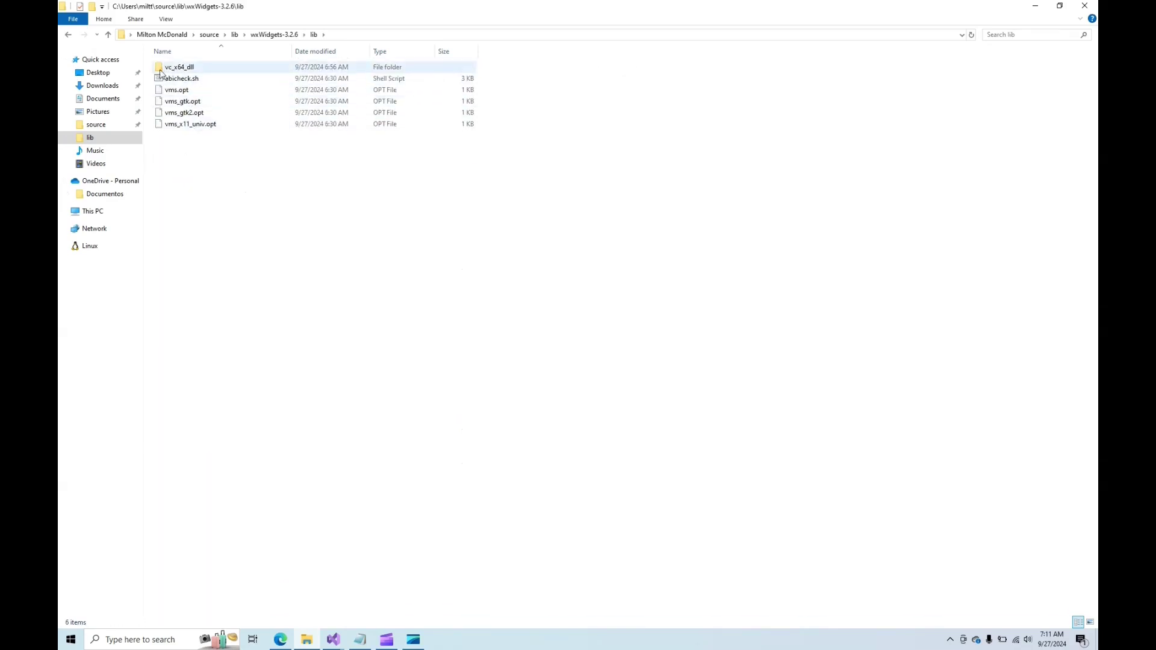
pyautogui.doubleClick(193, 68)
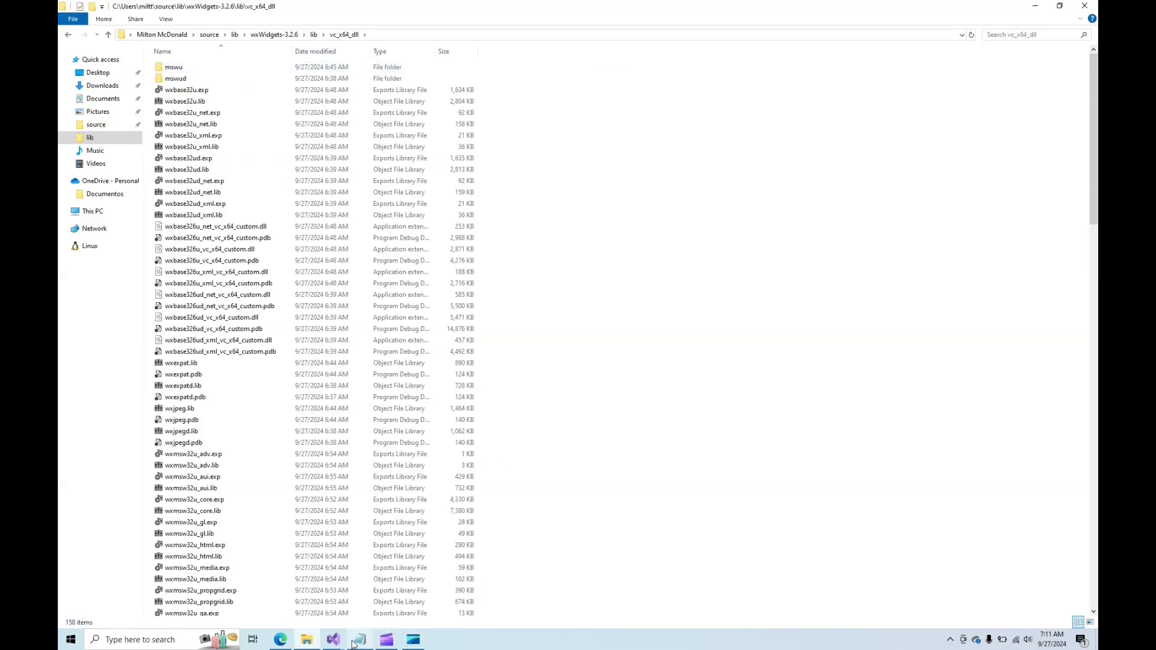
# Return to the HelloWorld Visual Studio window, complete the post-build command with vc_x64_dll\*.dll" "$(OutDir)" and save the sheet's properties.
pyautogui.moveTo(333, 640)
pyautogui.click(378, 597)
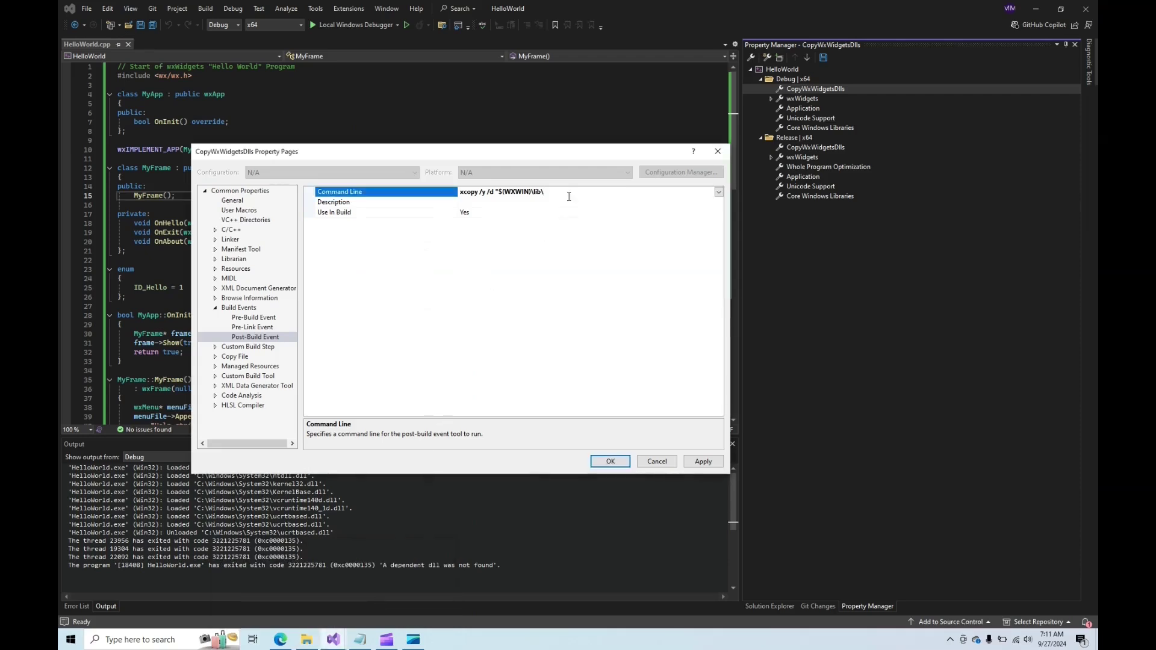
pyautogui.write('vc_x64_dll\\*.dll')
pyautogui.write('$(OutDir)')
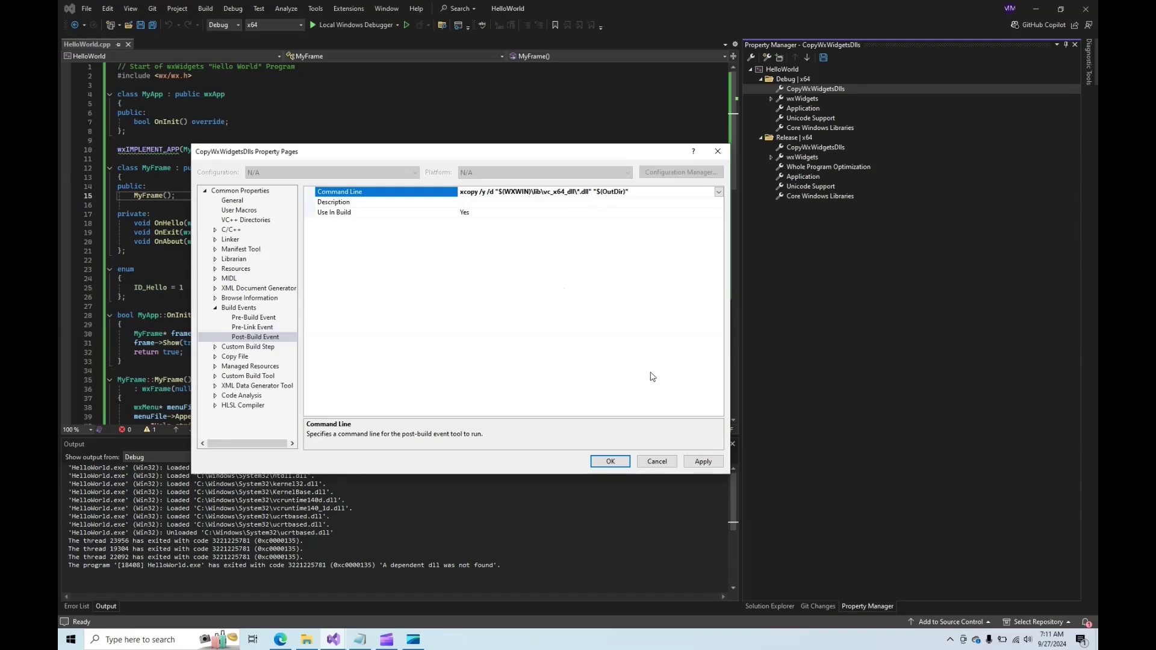
pyautogui.click(703, 462)
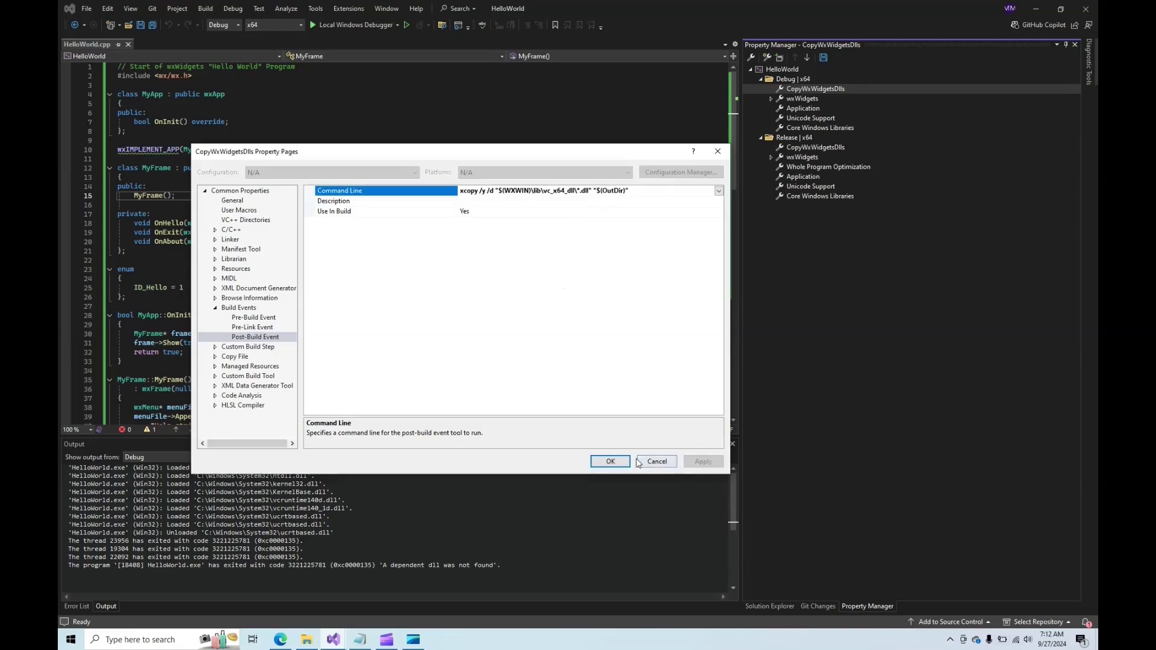
pyautogui.click(613, 464)
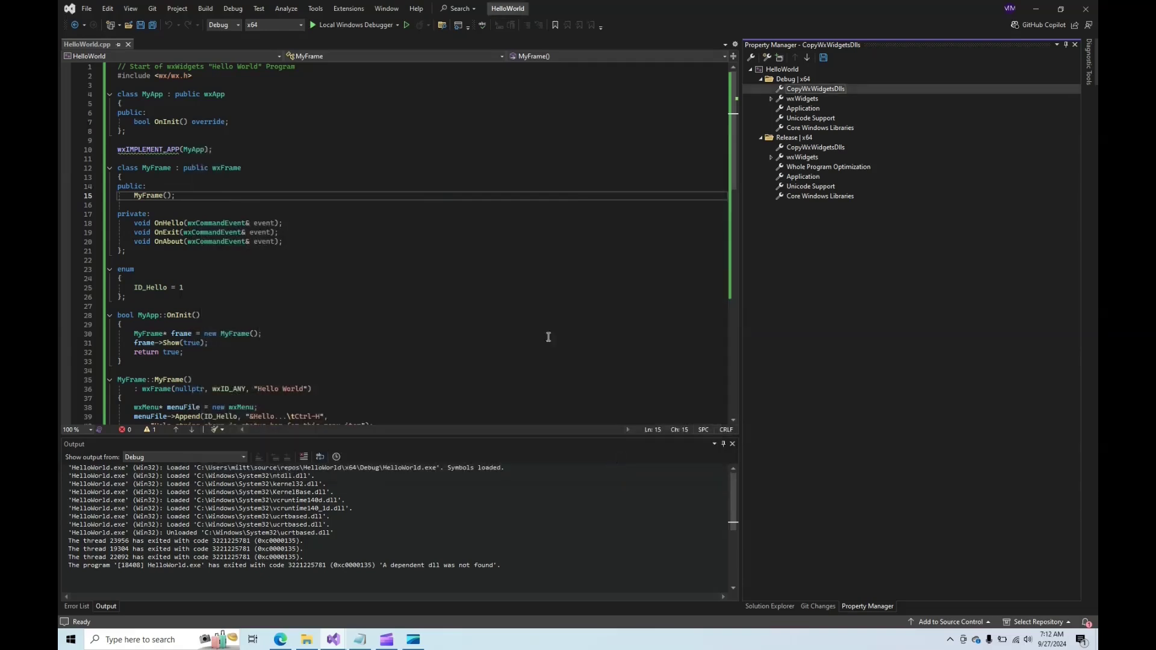
# Build and run HelloWorld with the local Windows debugger, and move and enlarge its window.
pyautogui.click(372, 27)
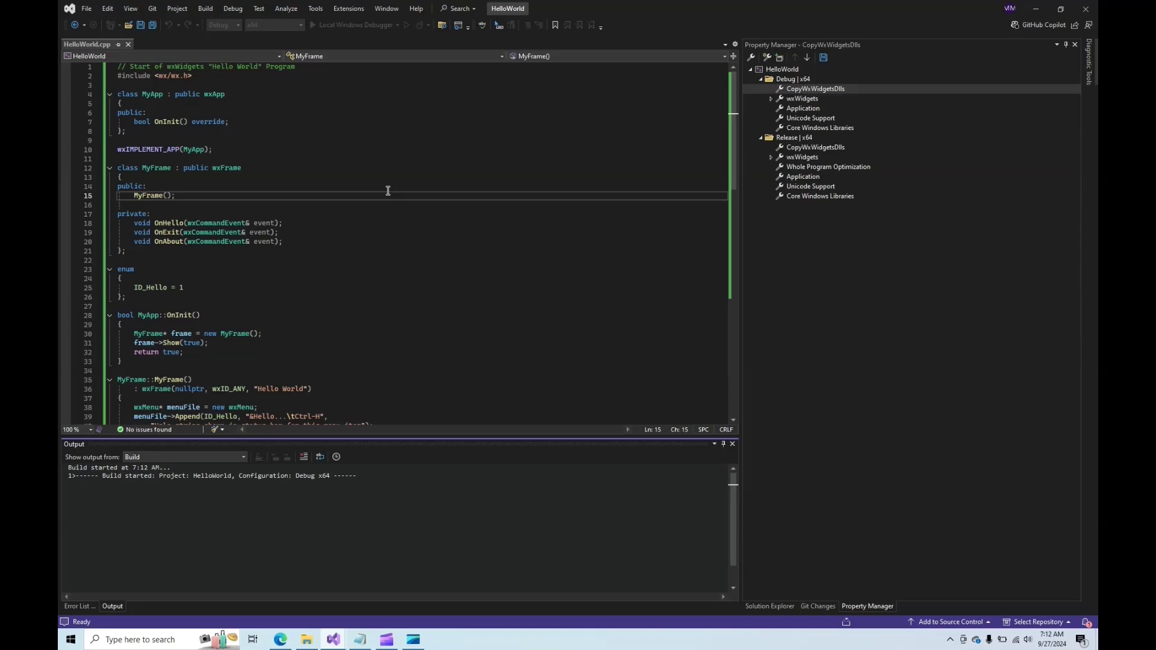
pyautogui.moveTo(246, 95); pyautogui.dragTo(499, 130)
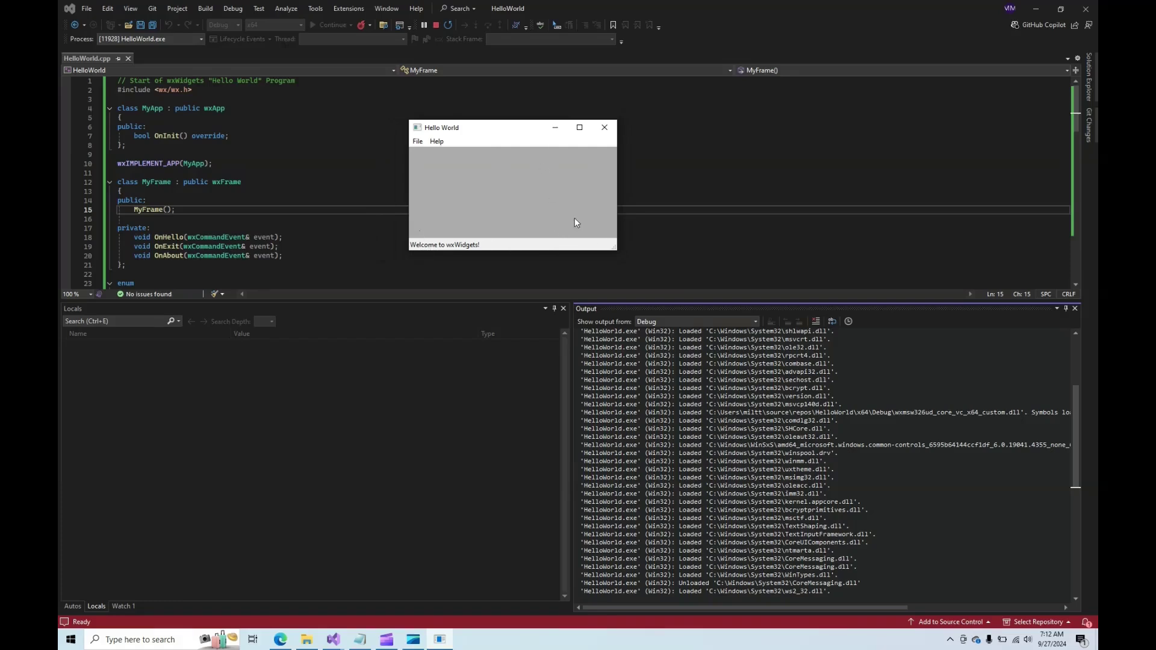
pyautogui.moveTo(615, 249); pyautogui.dragTo(742, 379)
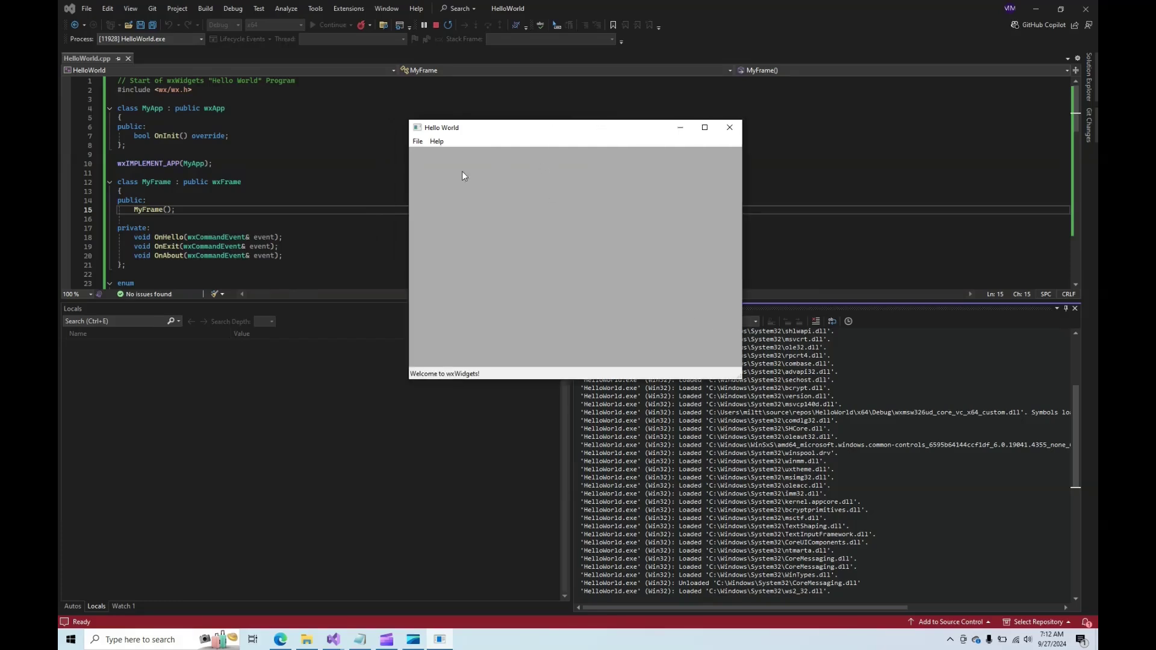
# Test the running program by opening and dismissing its About message and its Hello message.
pyautogui.click(443, 142)
pyautogui.click(453, 154)
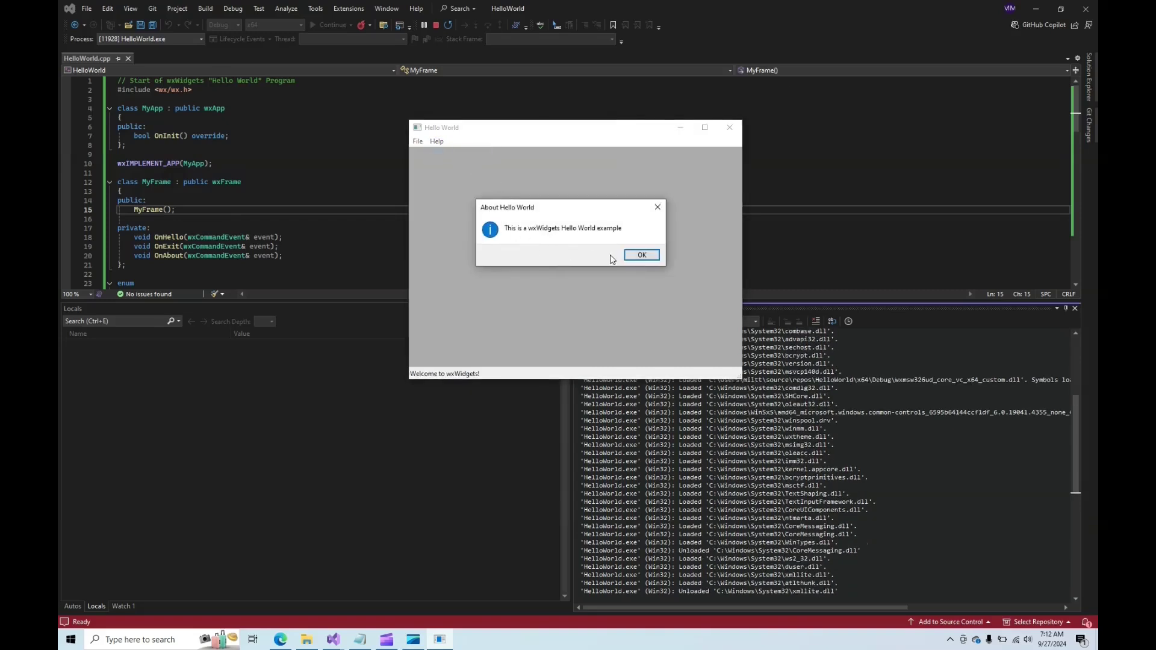
pyautogui.click(639, 255)
pyautogui.click(421, 142)
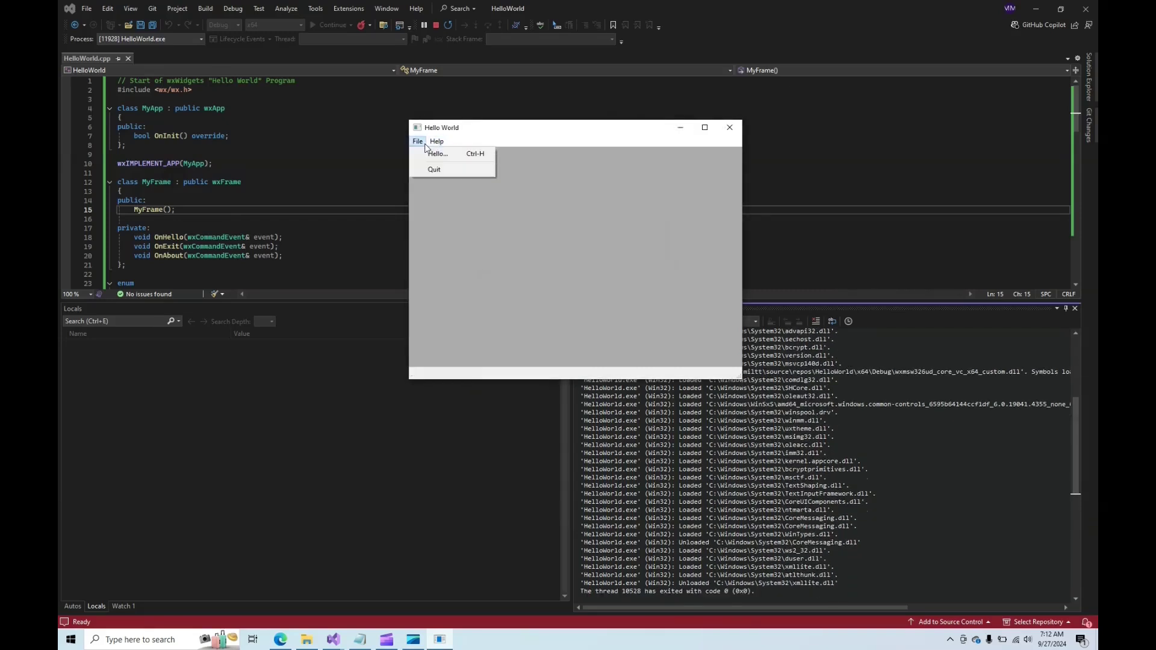
pyautogui.click(433, 154)
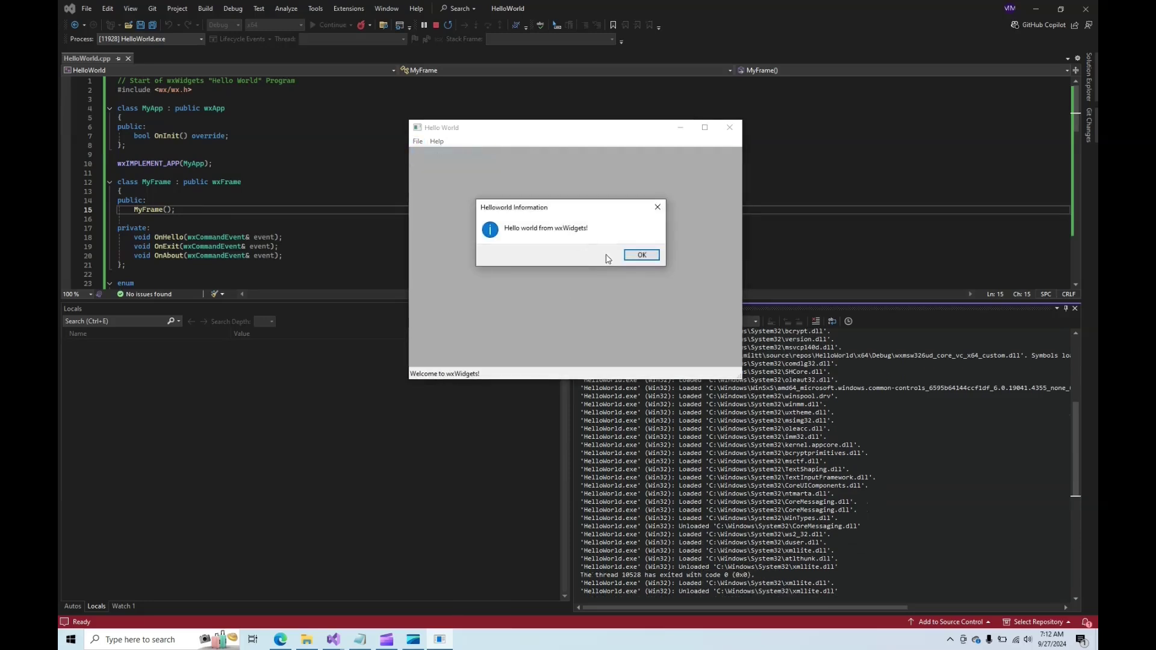
pyautogui.click(641, 256)
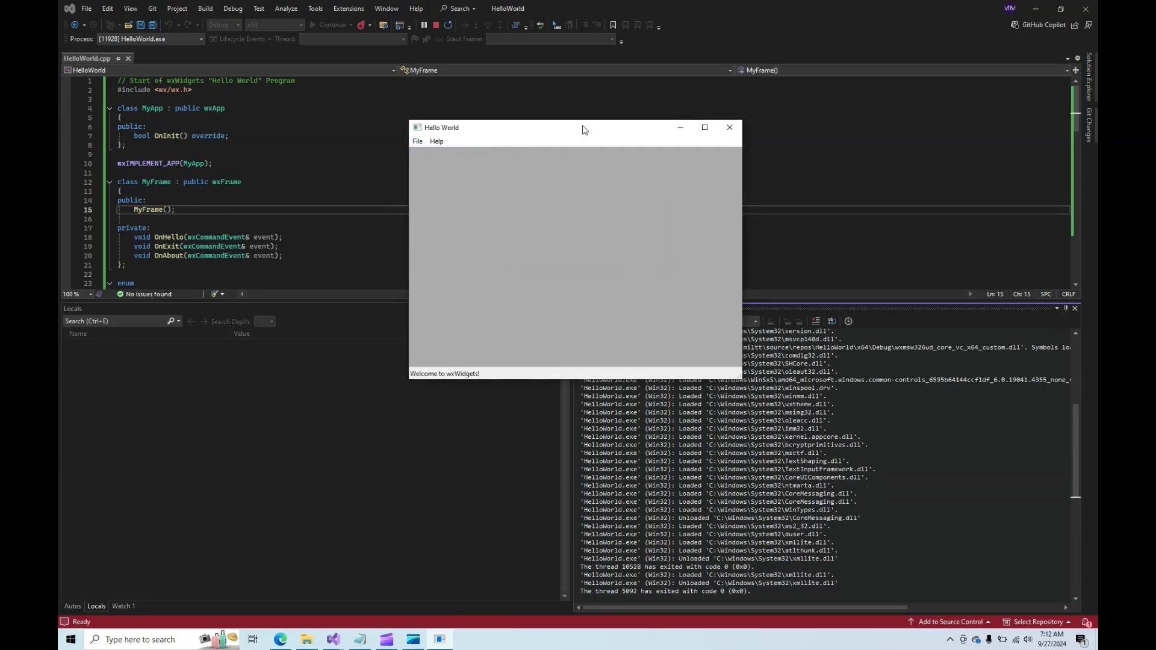
# Reposition the running Hello World window on the desktop and switch back to the HelloWorld solution in Visual Studio.
pyautogui.moveTo(583, 128)
pyautogui.mouseDown()
pyautogui.moveTo(484, 155)
pyautogui.moveTo(364, 129)
pyautogui.moveTo(357, 147)
pyautogui.mouseUp()
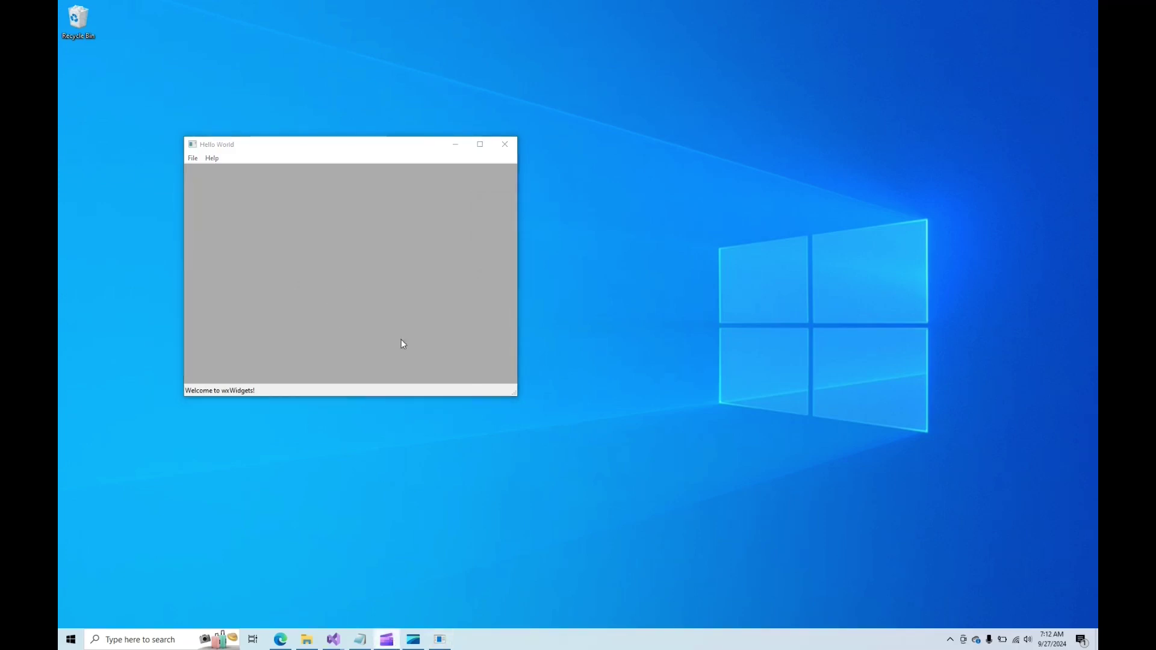
pyautogui.moveTo(353, 148); pyautogui.dragTo(420, 163)
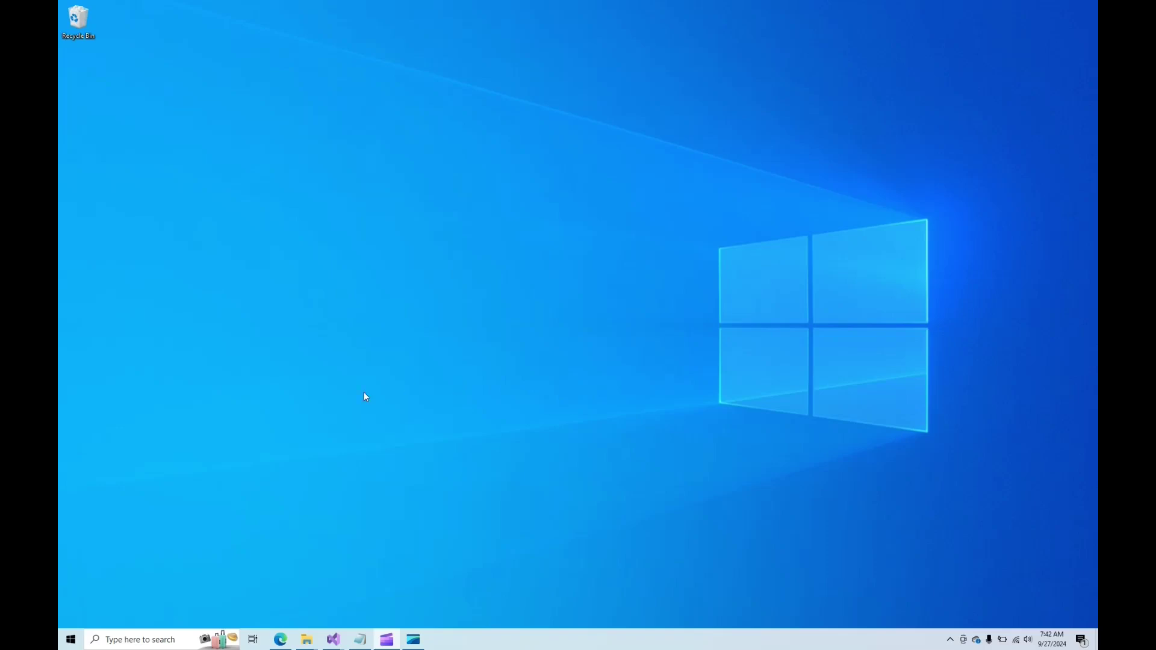
pyautogui.moveTo(325, 648)
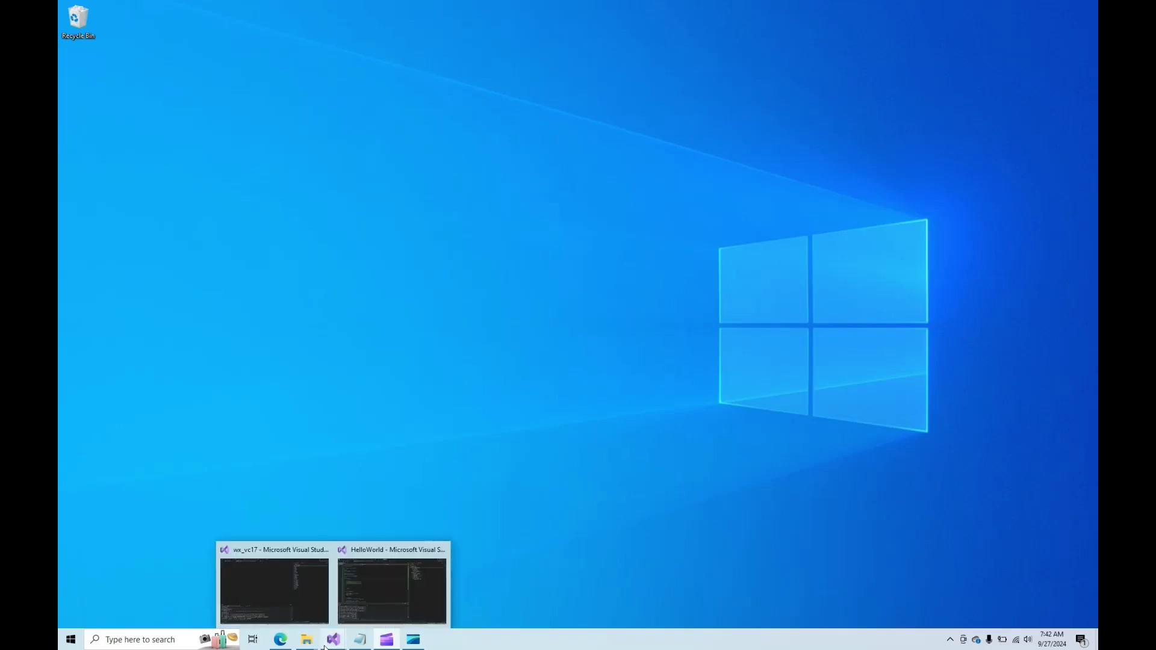
pyautogui.click(372, 581)
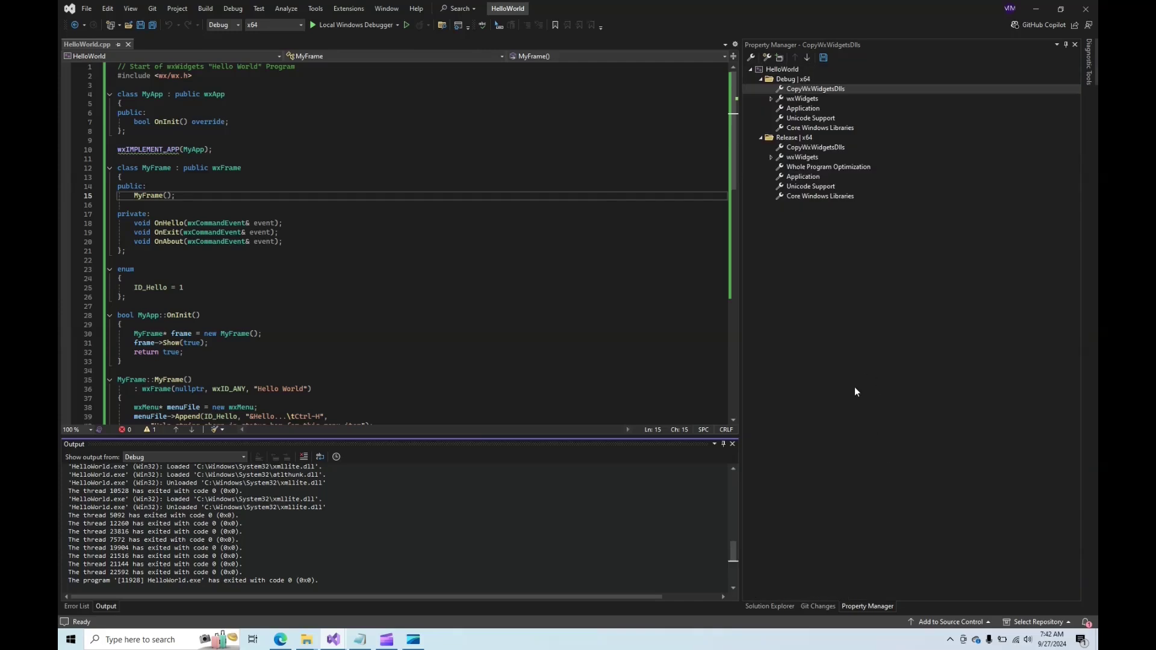
# Rename the source file HelloWorld.cpp to Application.cpp in the HelloWorld project and save everything.
pyautogui.click(783, 605)
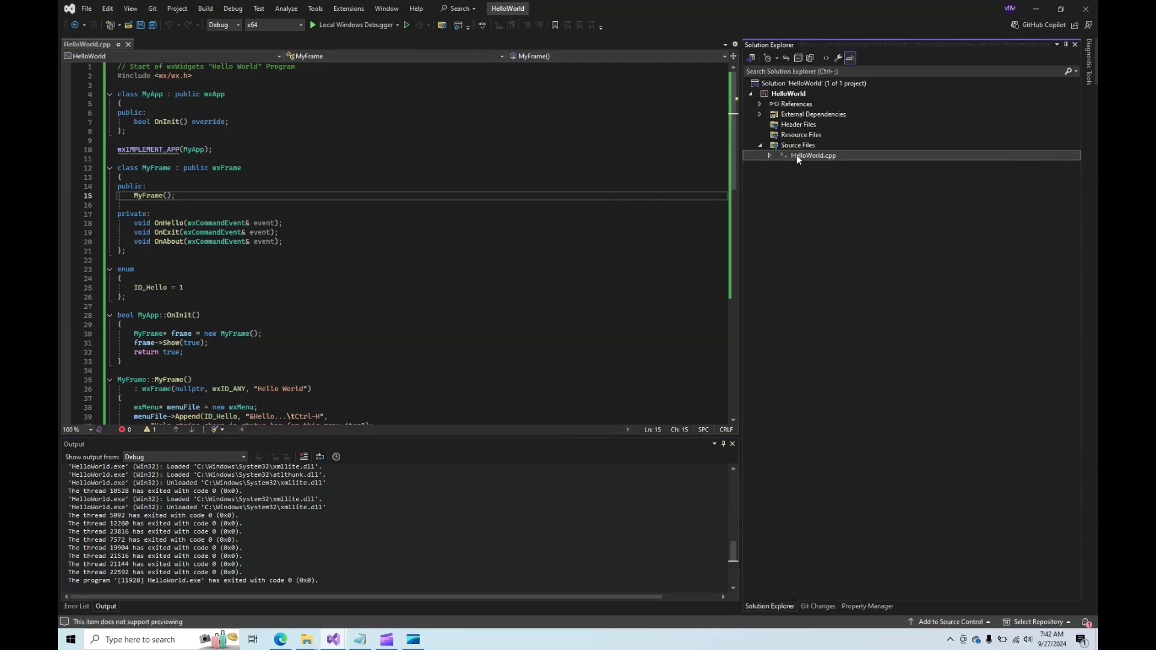
pyautogui.rightClick(796, 154)
pyautogui.click(826, 355)
pyautogui.write('Application')
pyautogui.press('Return')
pyautogui.click(151, 26)
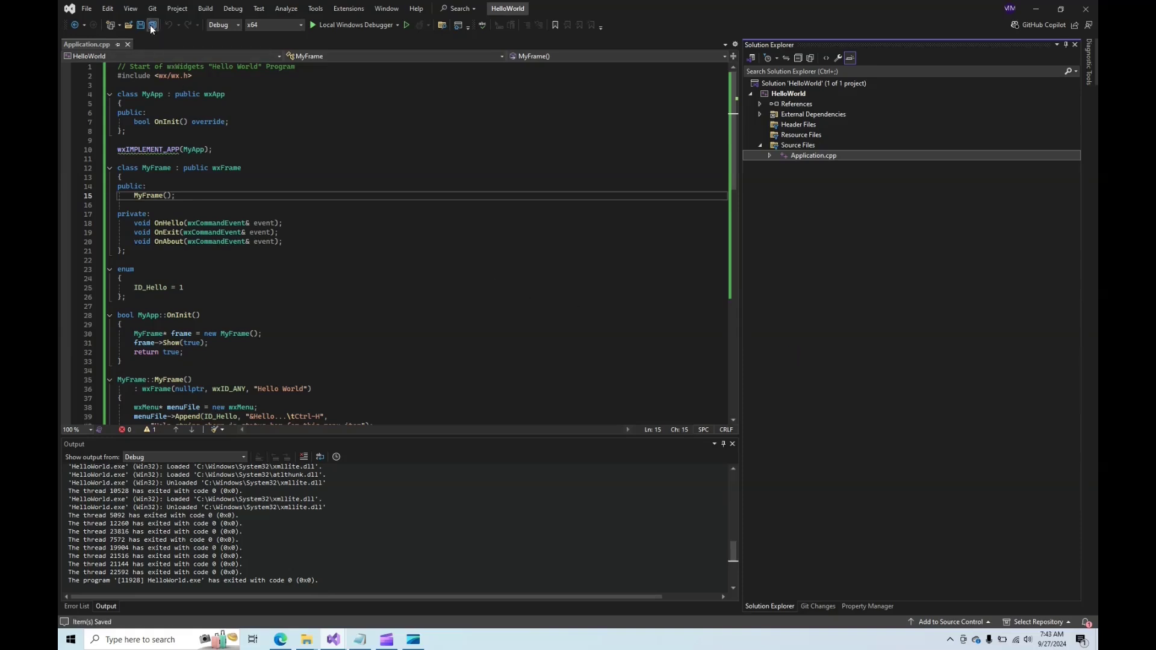
# Export the HelloWorld project as a project template named wxWidgets Application.
pyautogui.click(177, 10)
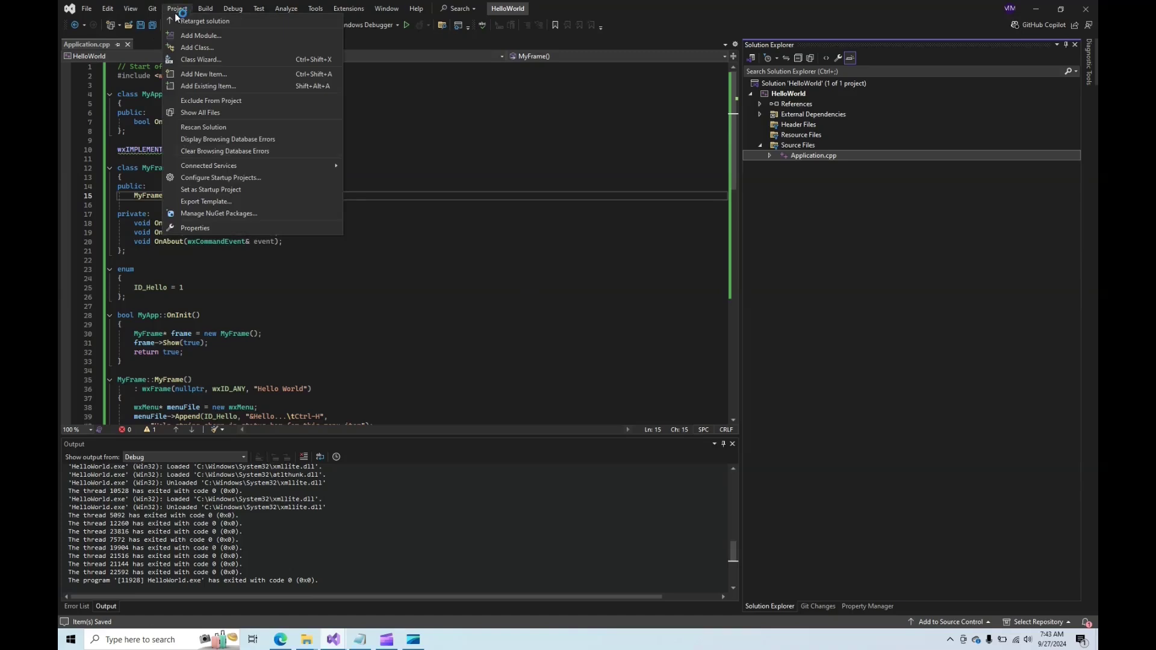
pyautogui.click(235, 202)
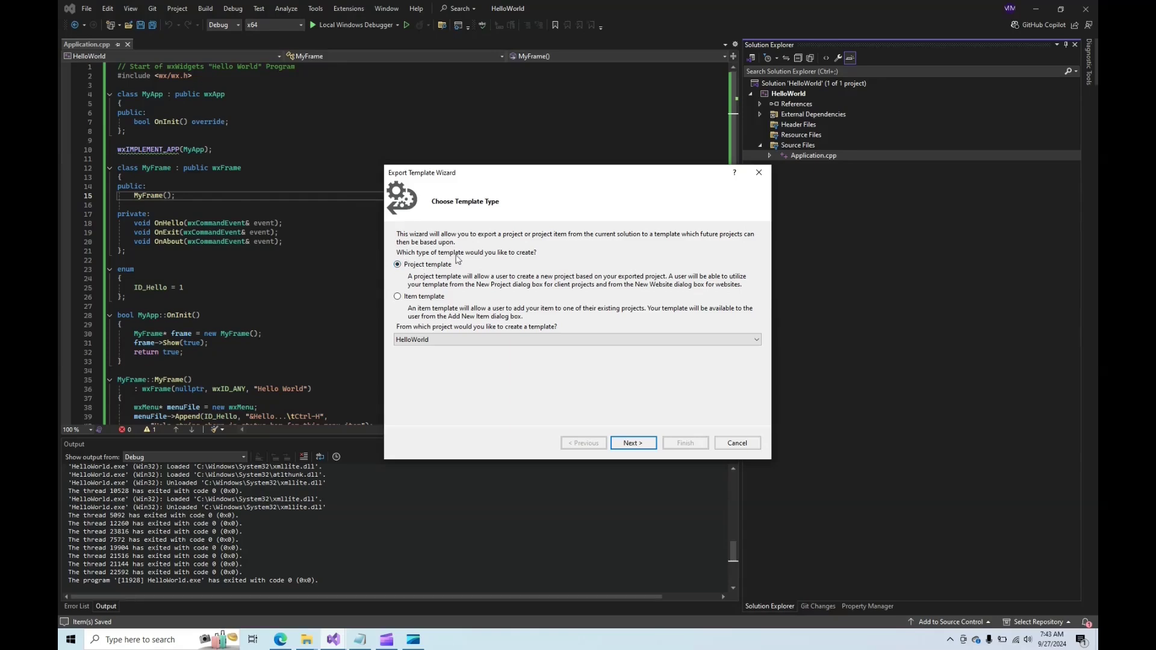
pyautogui.click(631, 443)
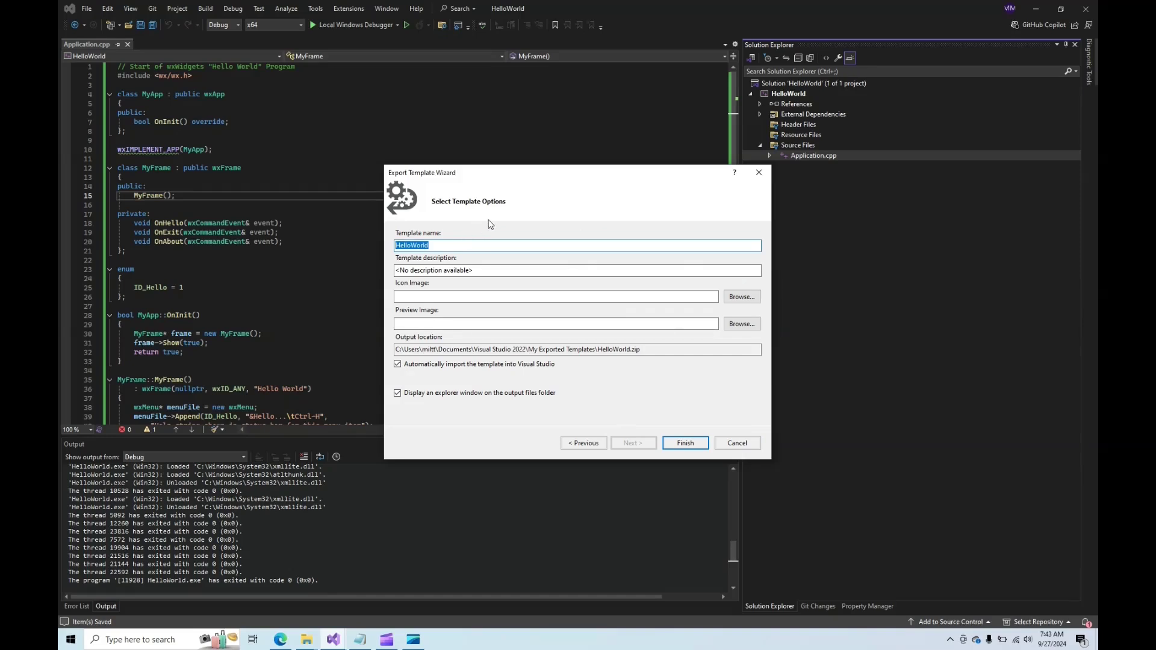
pyautogui.write('wxWidgets Application')
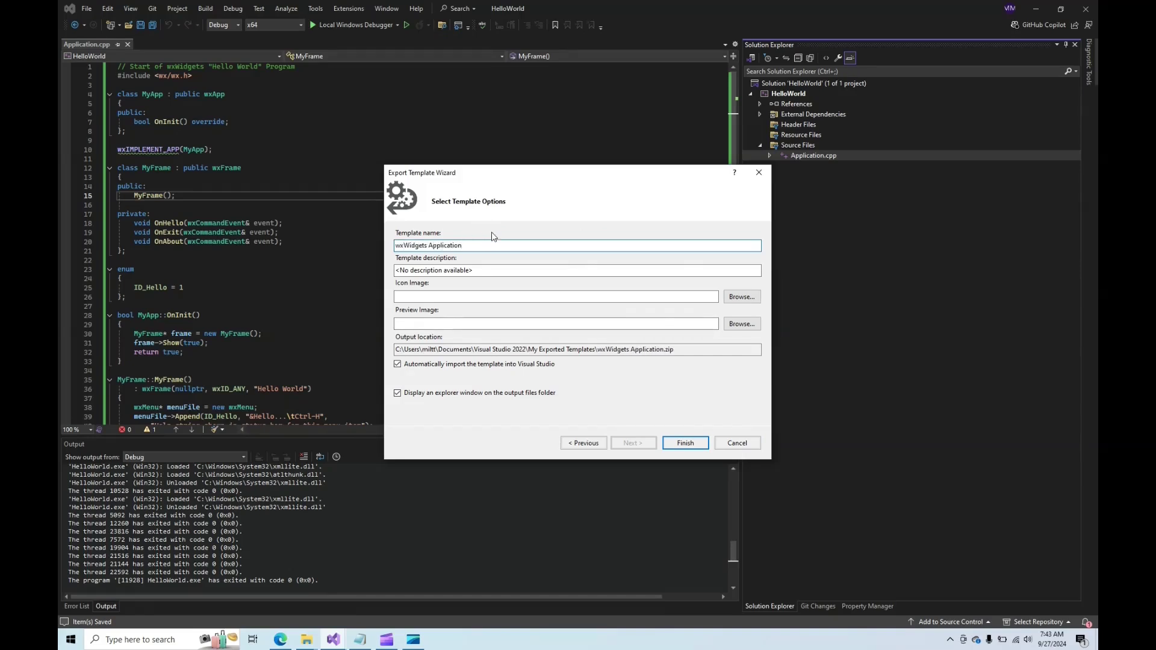
pyautogui.click(676, 446)
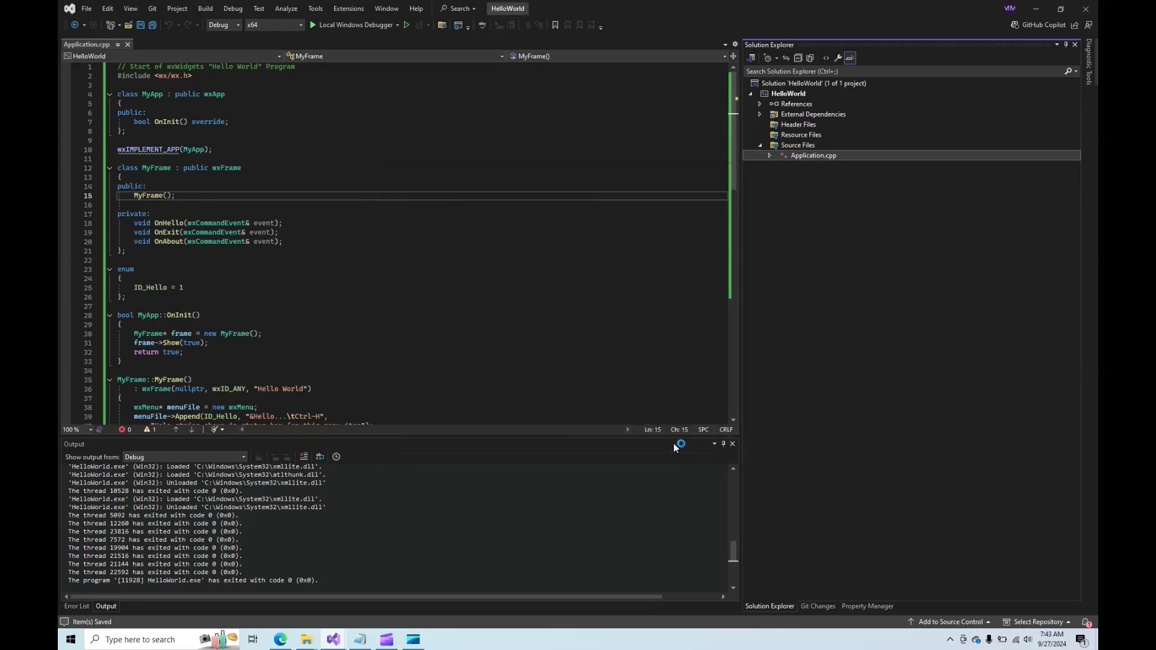
# Restart Visual Studio and create a new project named MyProgram from the wxWidgets Application template.
pyautogui.click(1088, 9)
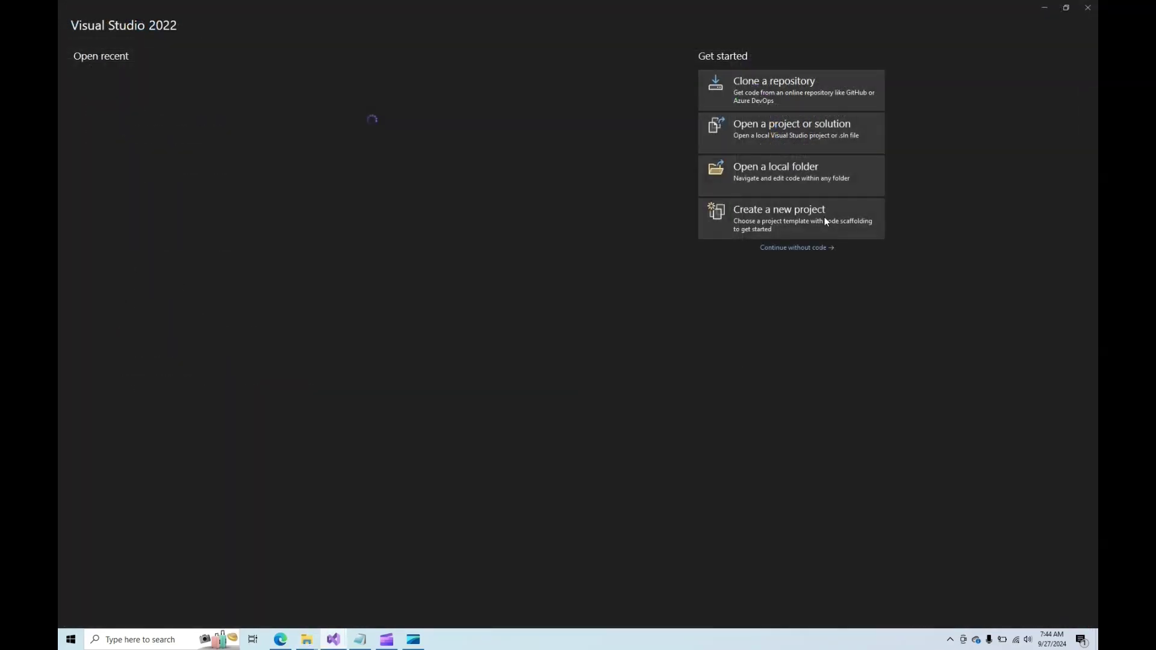
pyautogui.click(825, 219)
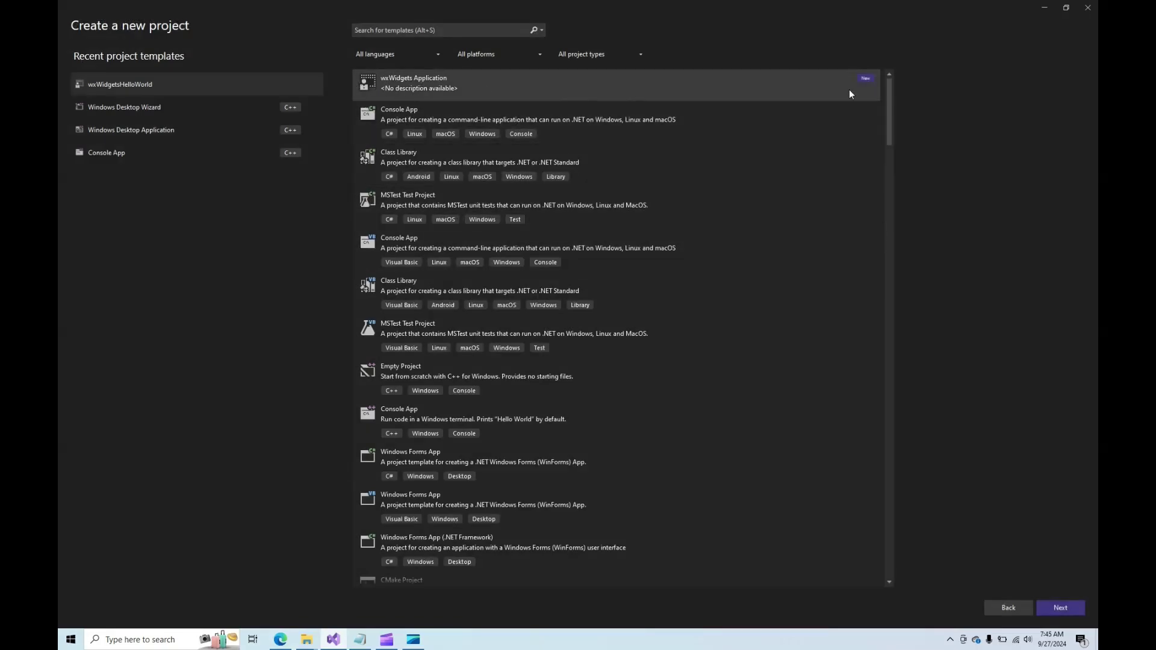
pyautogui.click(563, 88)
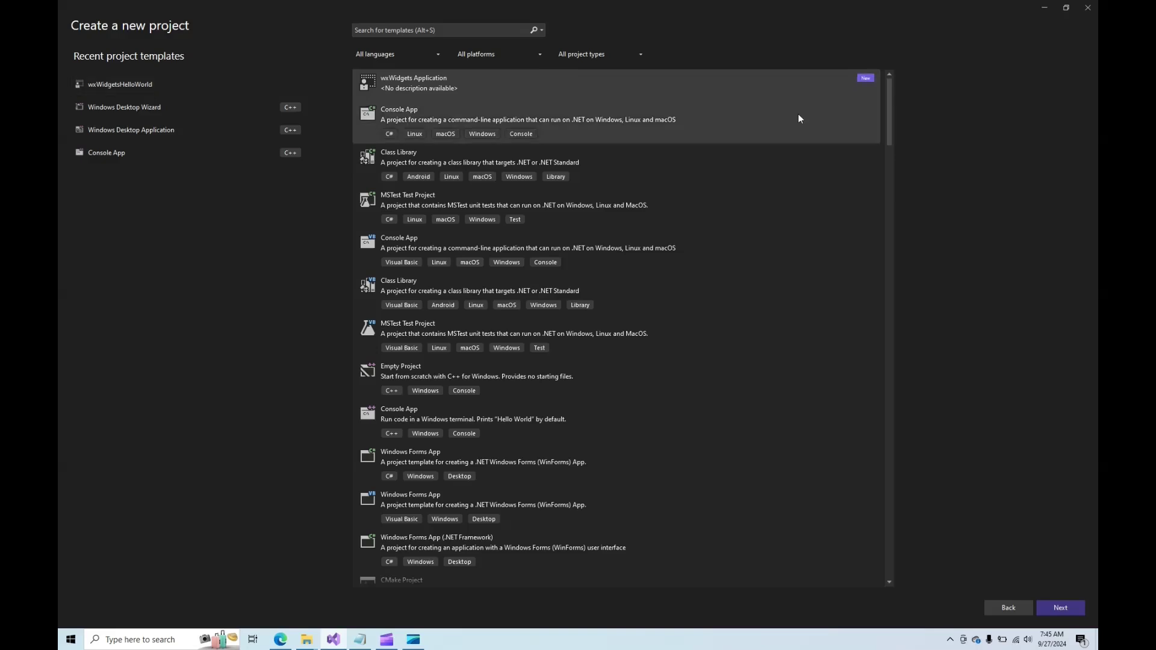
pyautogui.click(1048, 607)
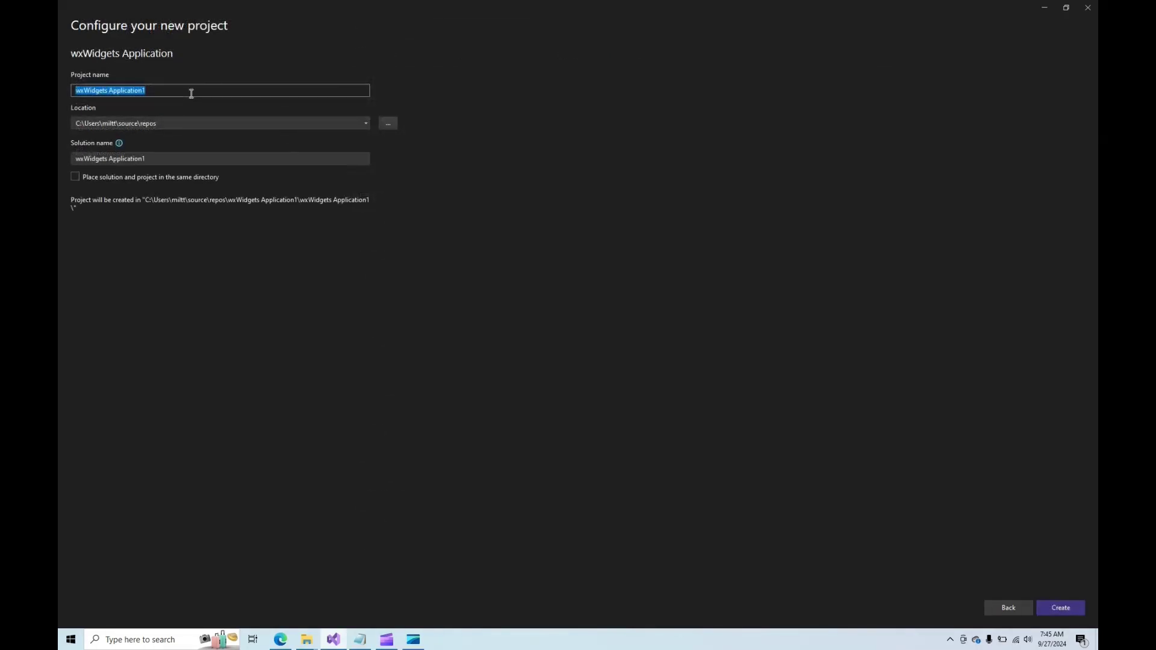
pyautogui.write('MyProgram')
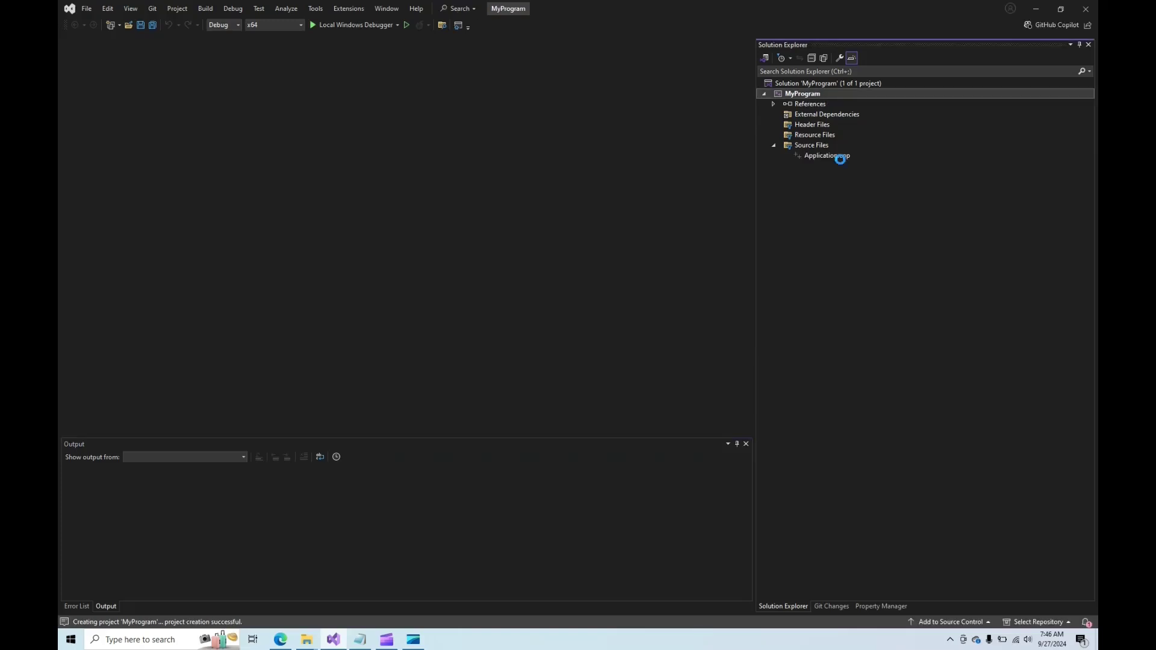
# Open MyProgram's Application.cpp, run the project with the local Windows debugger and enlarge the program's window.
pyautogui.doubleClick(834, 156)
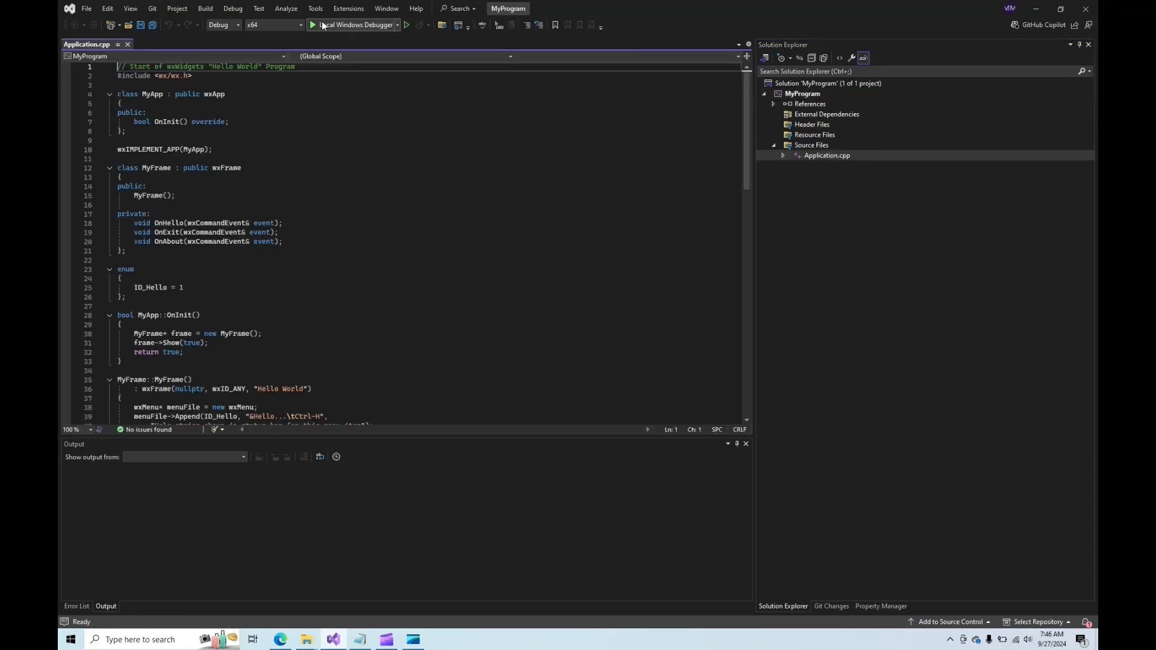
pyautogui.click(323, 25)
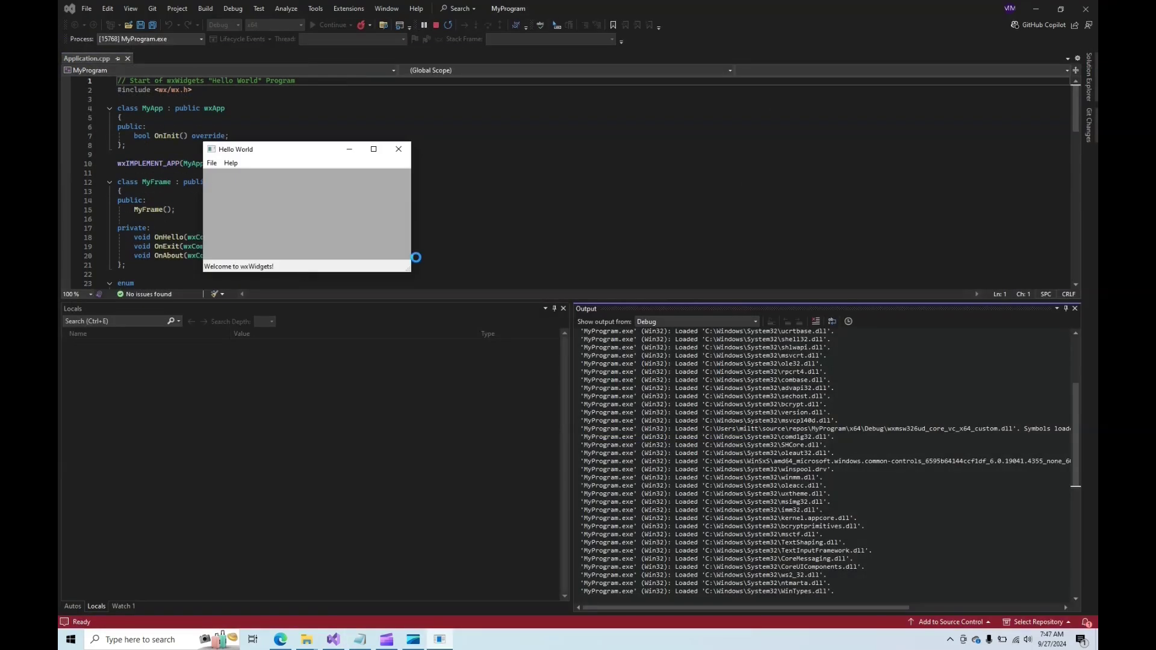
pyautogui.moveTo(409, 270); pyautogui.dragTo(600, 482)
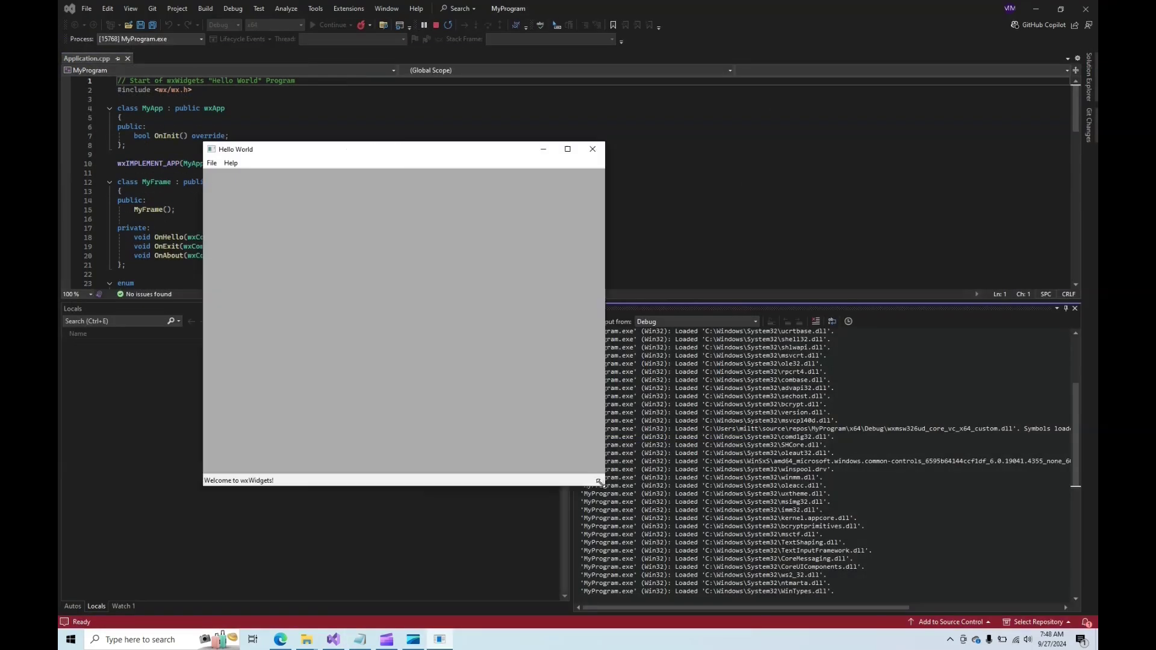
# Test the running MyProgram by opening and dismissing its Hello message.
pyautogui.click(212, 163)
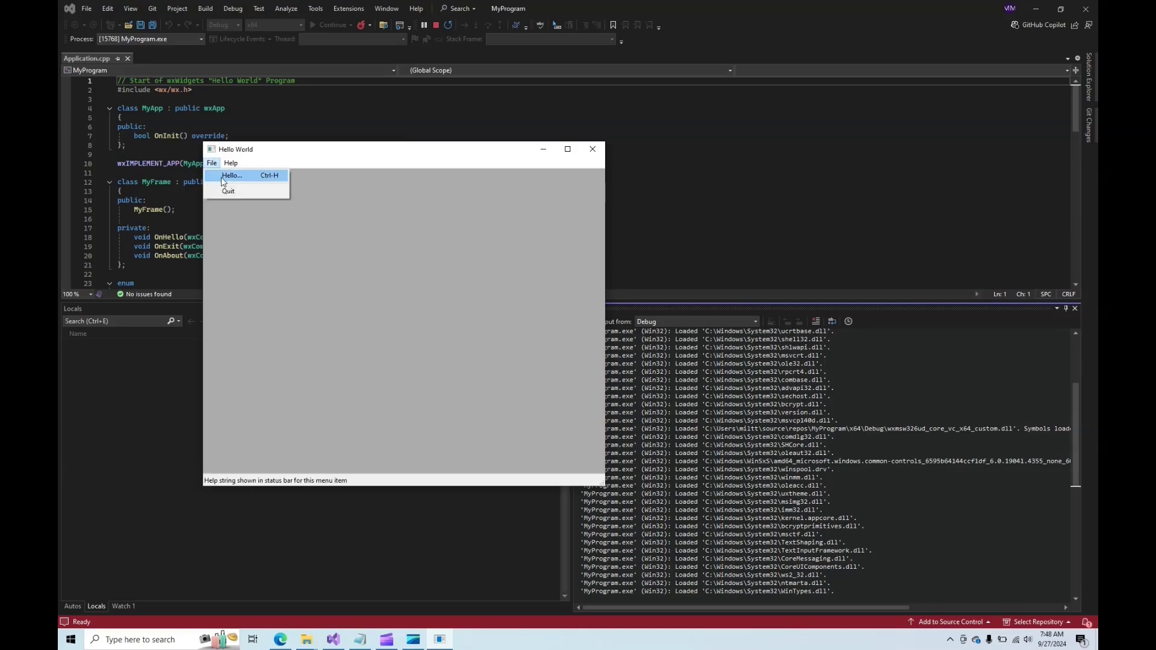
pyautogui.click(227, 176)
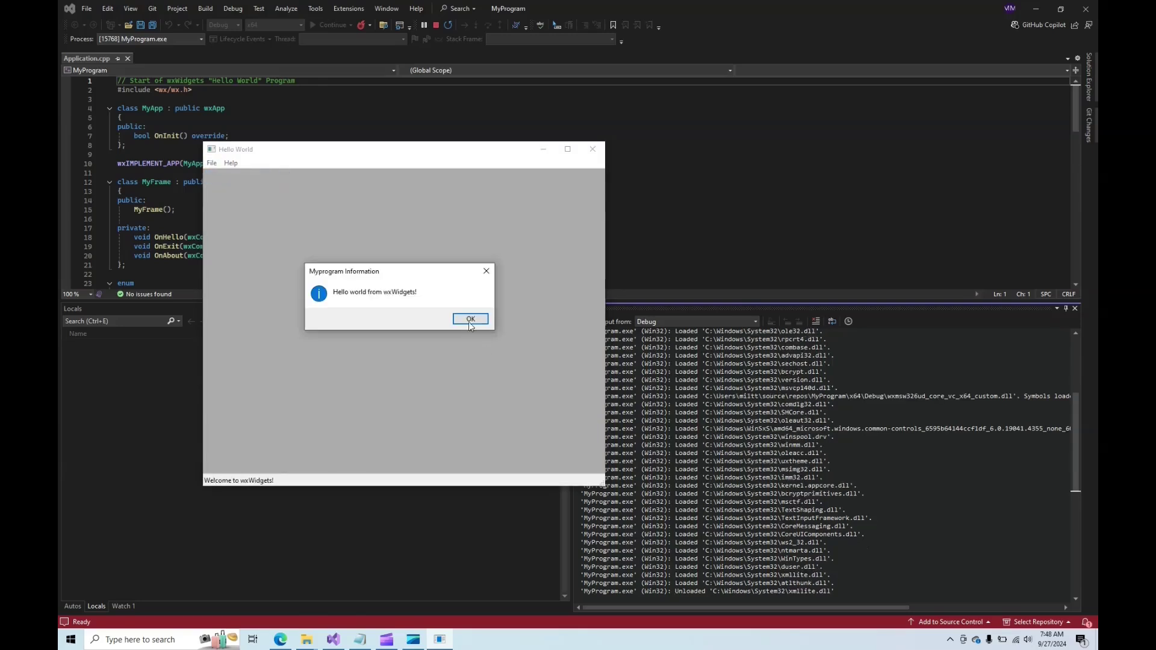
pyautogui.click(470, 321)
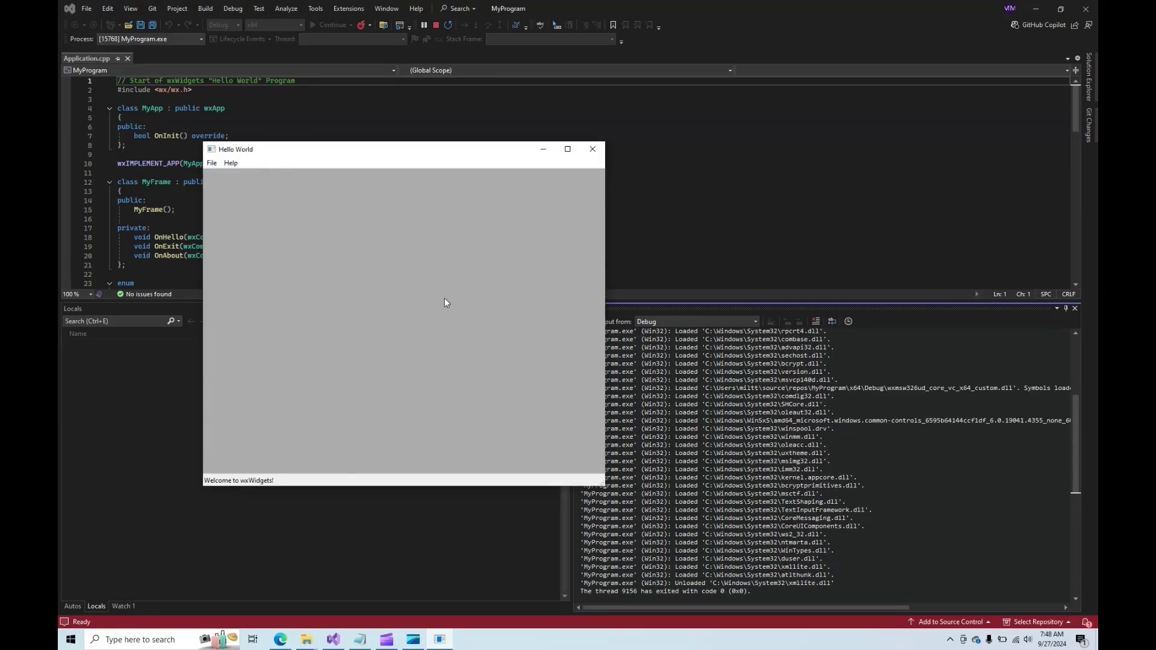